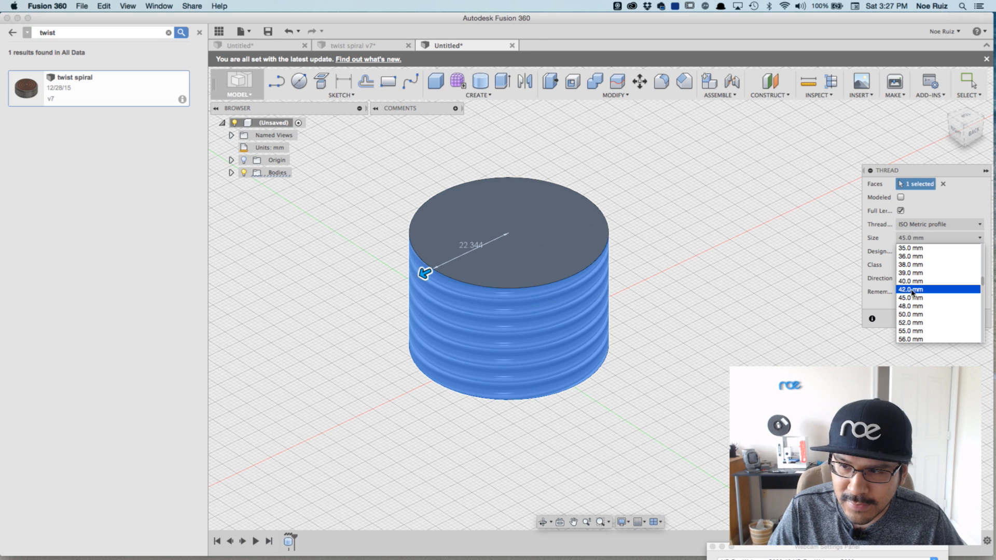
pyautogui.scroll(-8, 914, 296)
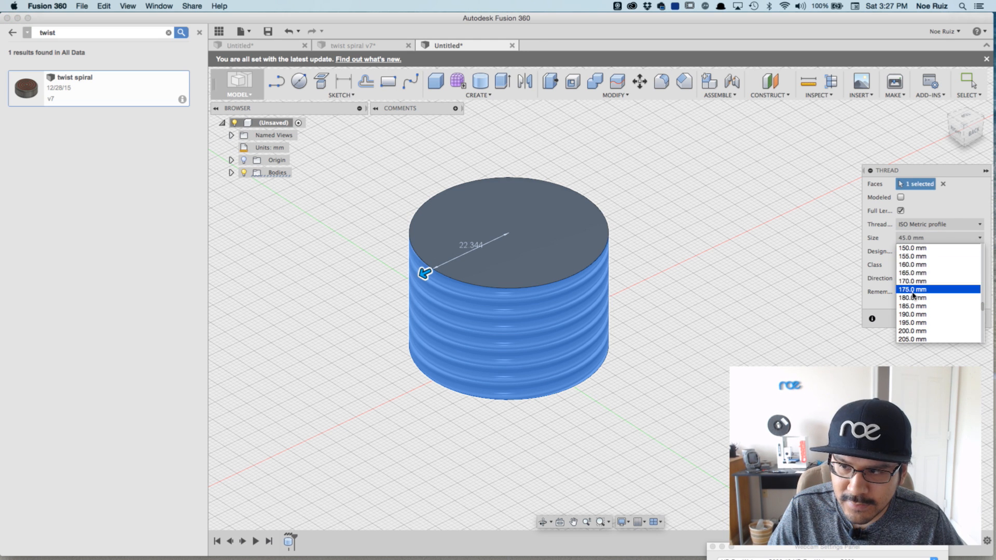
pyautogui.click(875, 244)
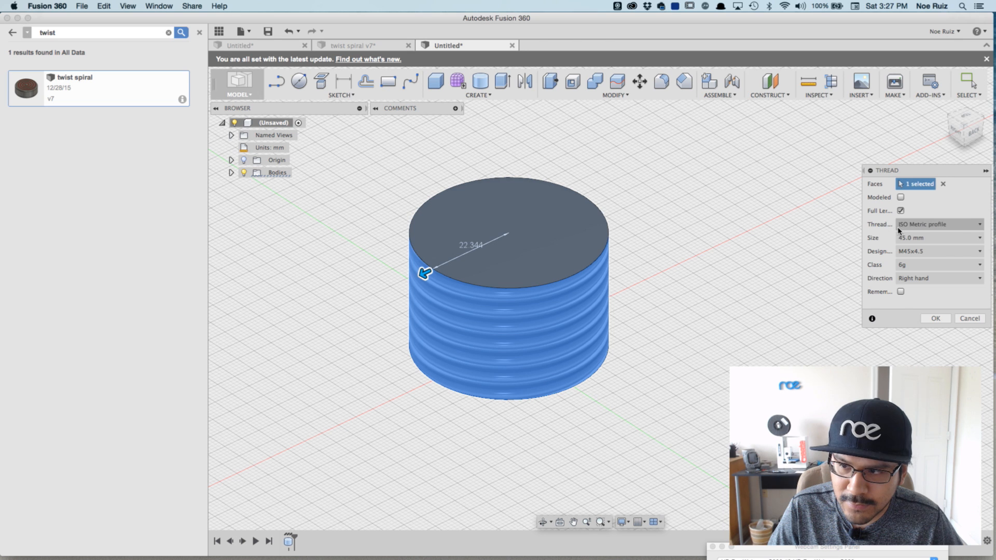
pyautogui.click(931, 225)
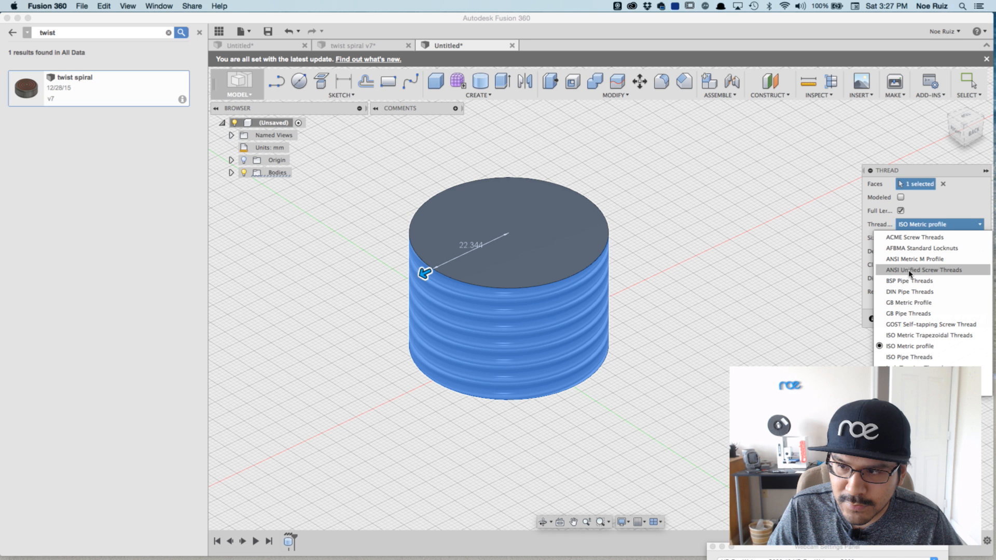
pyautogui.click(884, 226)
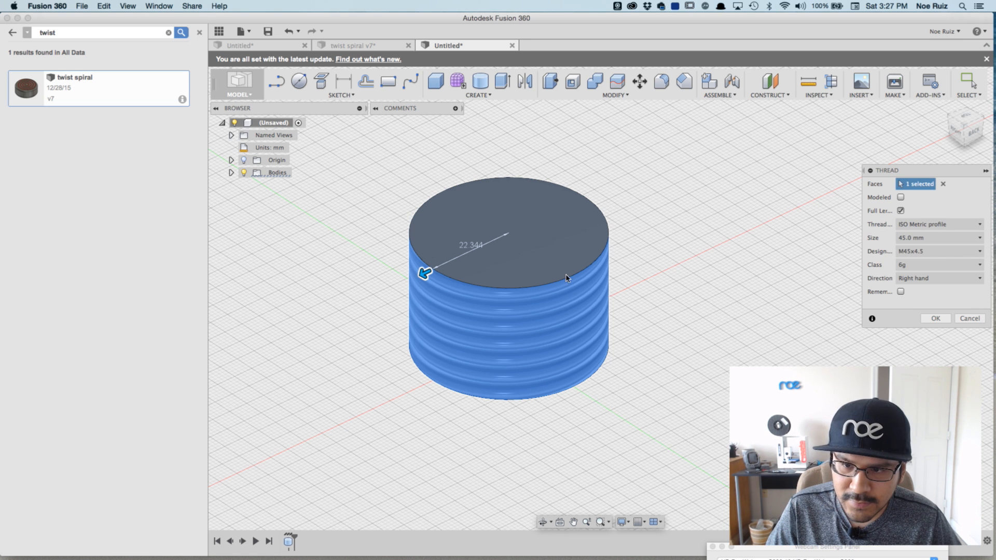
pyautogui.scroll(3, 495, 286)
pyautogui.scroll(-3, 438, 287)
pyautogui.scroll(3, 434, 286)
pyautogui.scroll(-3, 459, 304)
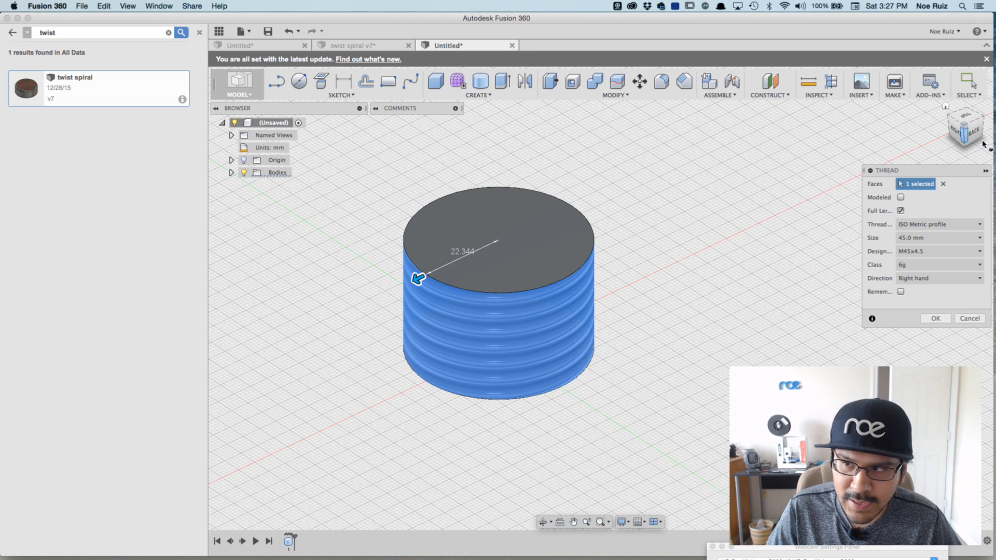
pyautogui.click(967, 136)
pyautogui.scroll(-3, 461, 256)
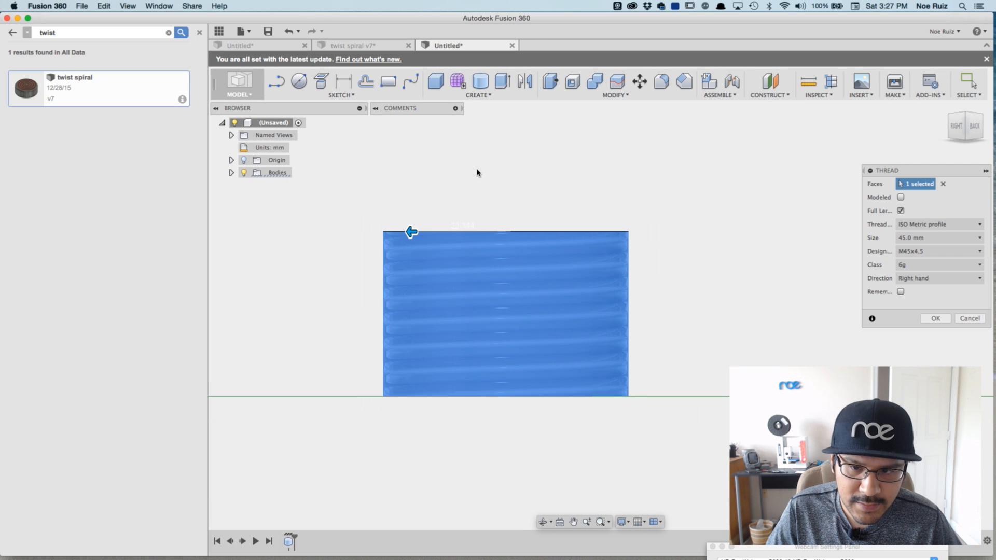
pyautogui.click(969, 320)
# Step: Start a Coil on the horizontal origin plane with a 46 mm diameter base circle centred on the origin
pyautogui.scroll(-3, 696, 275)
pyautogui.keyDown('shift'); pyautogui.moveTo(538, 220); pyautogui.dragTo(509, 117, button='middle'); pyautogui.keyUp('shift')
pyautogui.click(496, 98)
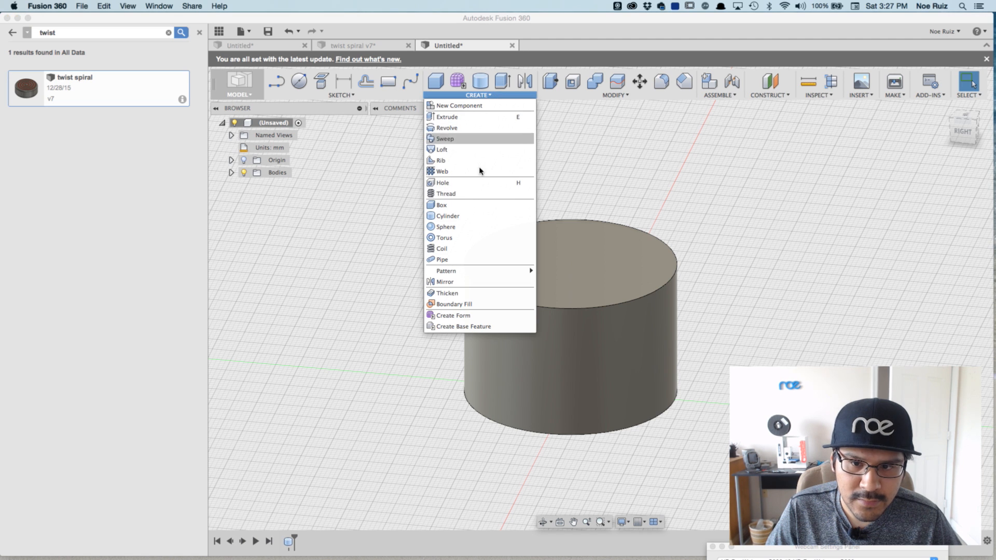
pyautogui.click(455, 252)
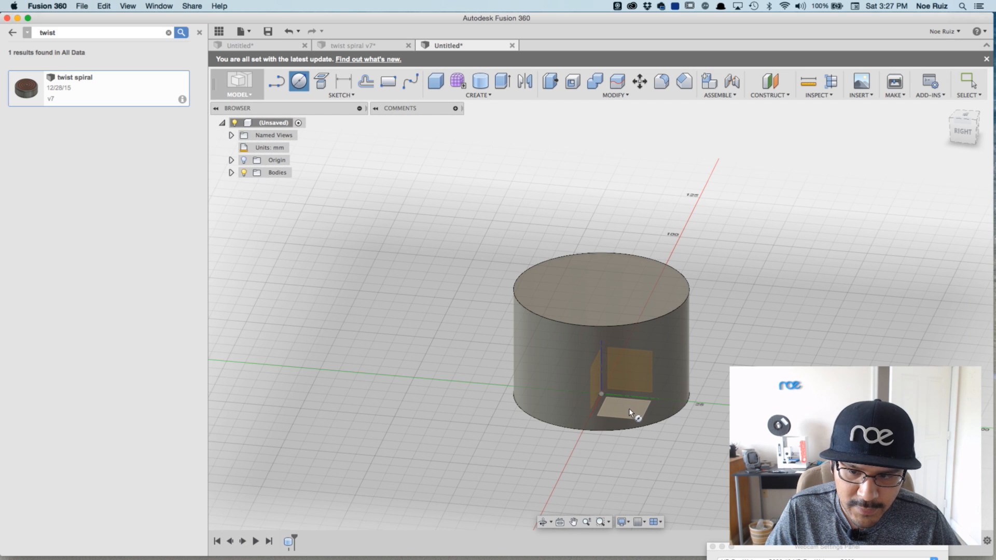
pyautogui.click(629, 409)
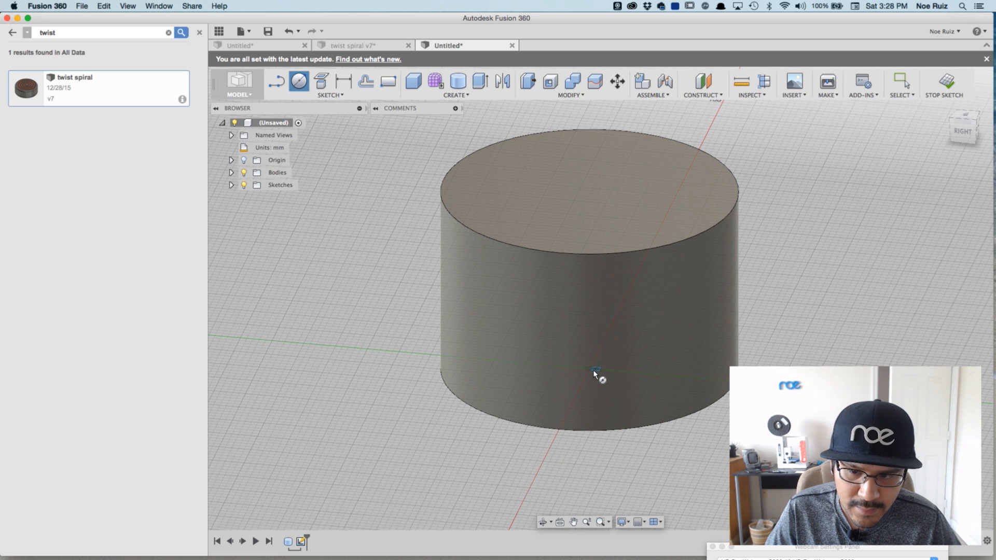
pyautogui.click(592, 368)
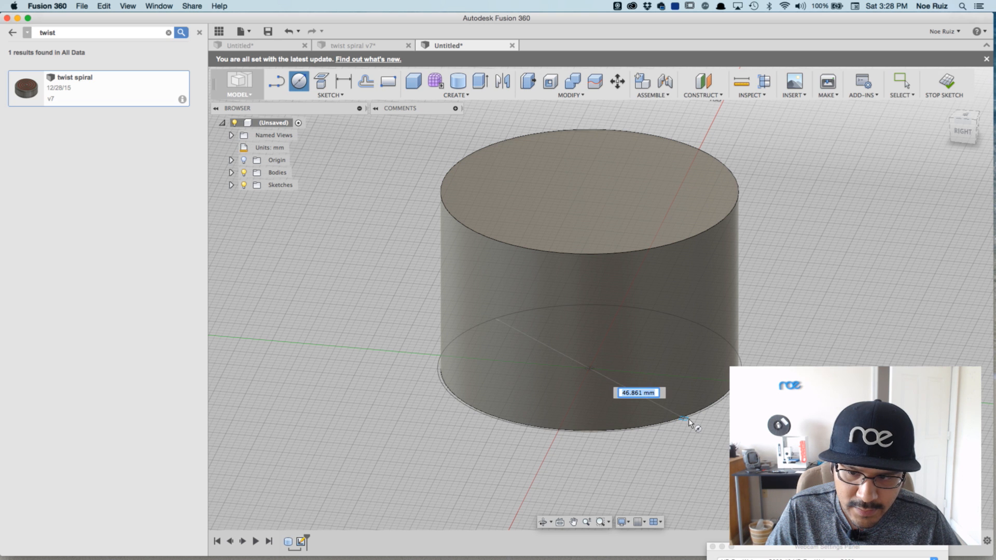
pyautogui.press('Return')
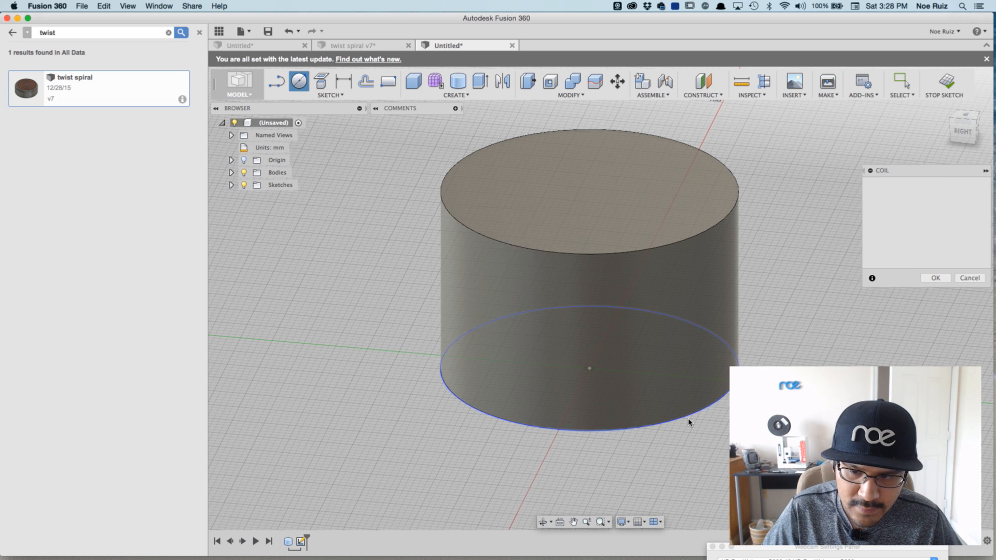
# Step: Set the coil's operation to New Body
pyautogui.scroll(-3, 847, 179)
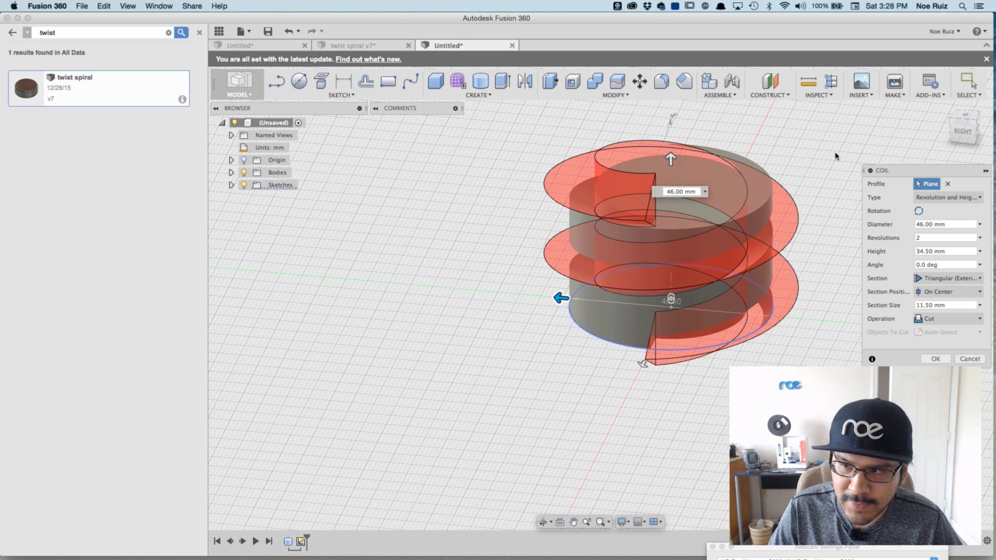
pyautogui.click(961, 131)
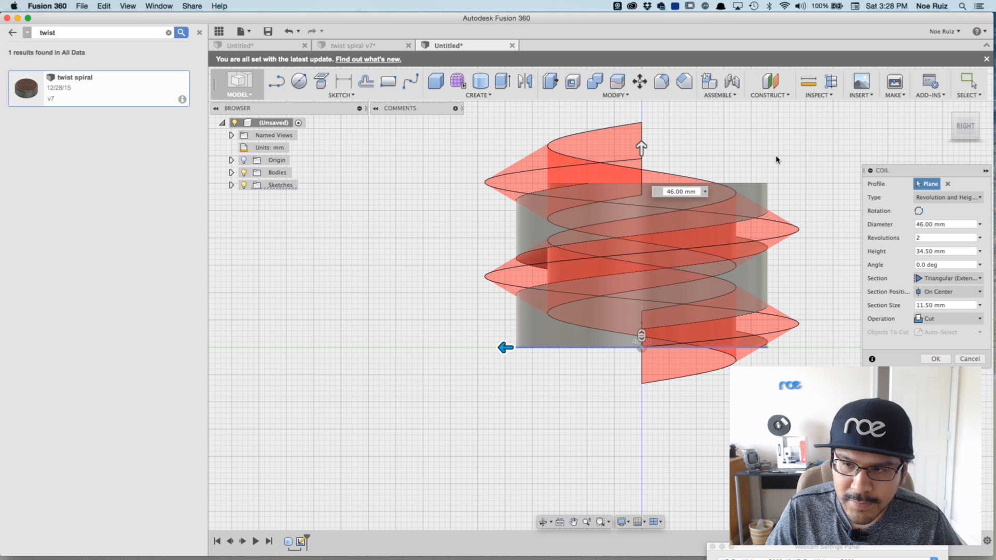
pyautogui.scroll(-2, 777, 160)
pyautogui.scroll(4, 777, 159)
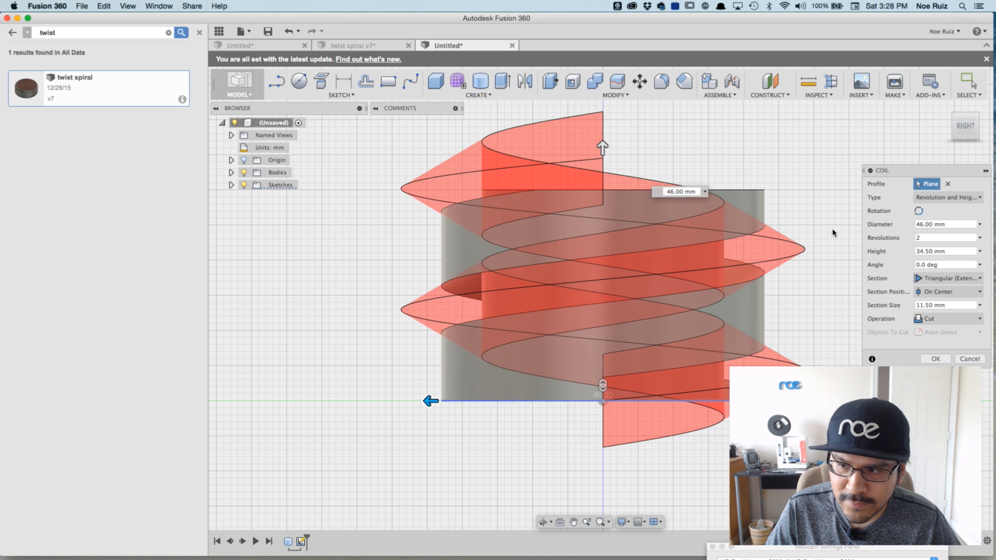
pyautogui.click(937, 320)
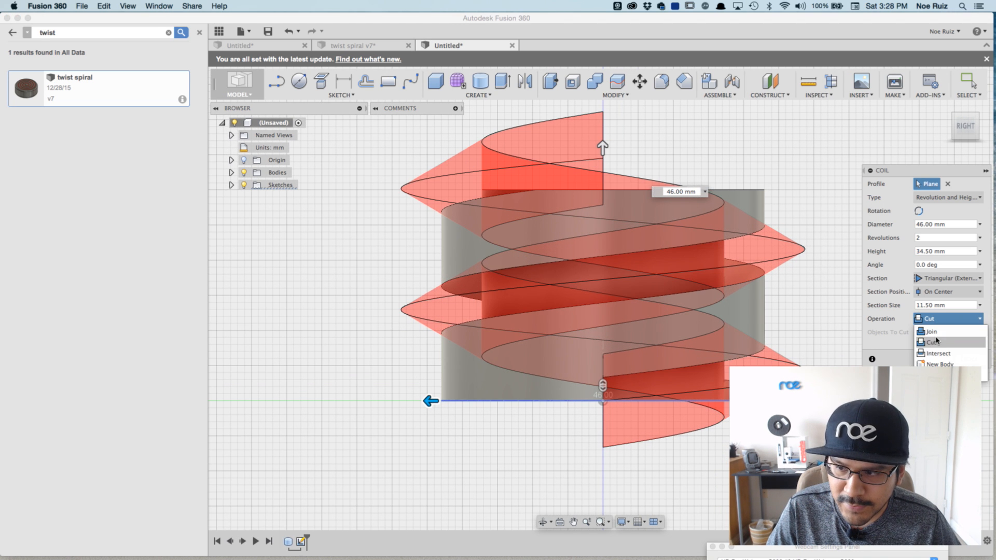
pyautogui.click(945, 365)
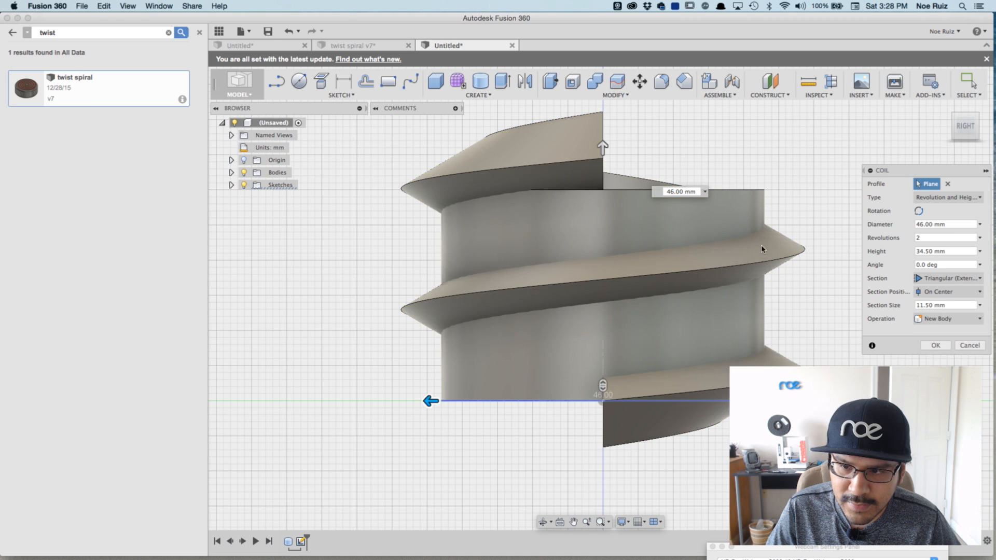
# Step: Set the coil's section size to 4 mm
pyautogui.scroll(-2, 761, 244)
pyautogui.scroll(2, 766, 241)
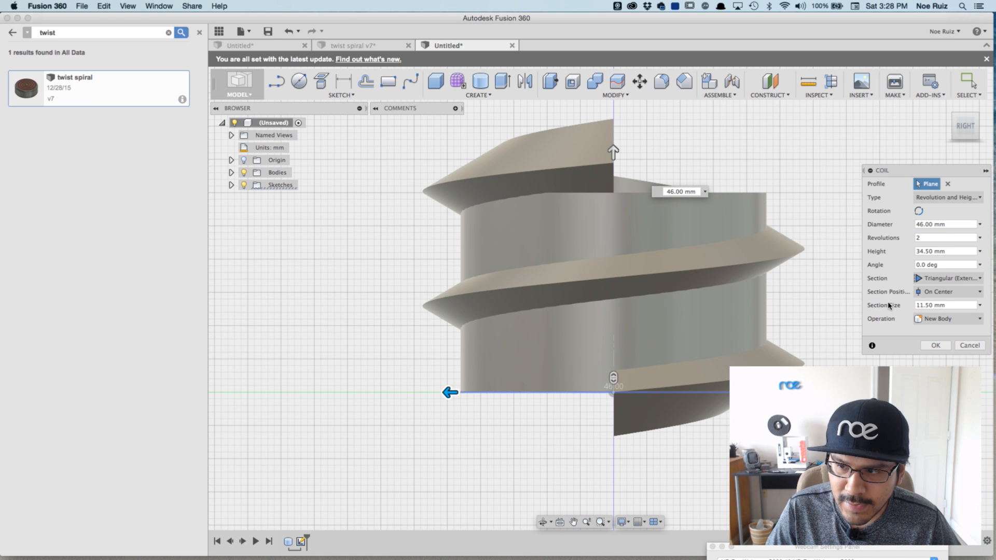
pyautogui.keyDown('shift'); pyautogui.moveTo(732, 170); pyautogui.dragTo(563, 169, button='middle'); pyautogui.keyUp('shift')
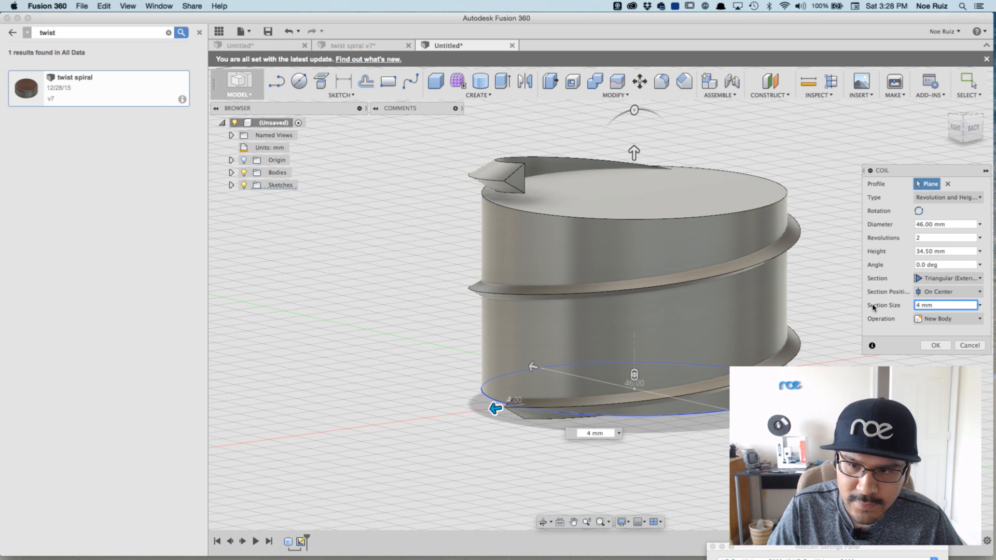
# Step: Set the coil's height to 26 mm
pyautogui.scroll(-2, 790, 274)
pyautogui.scroll(3, 698, 184)
pyautogui.scroll(-4, 721, 186)
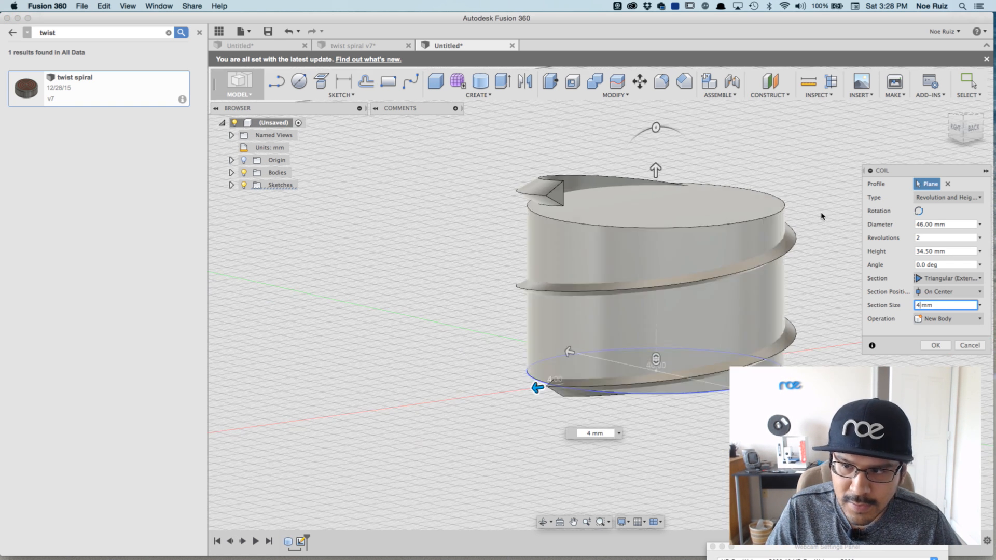
pyautogui.scroll(3, 825, 215)
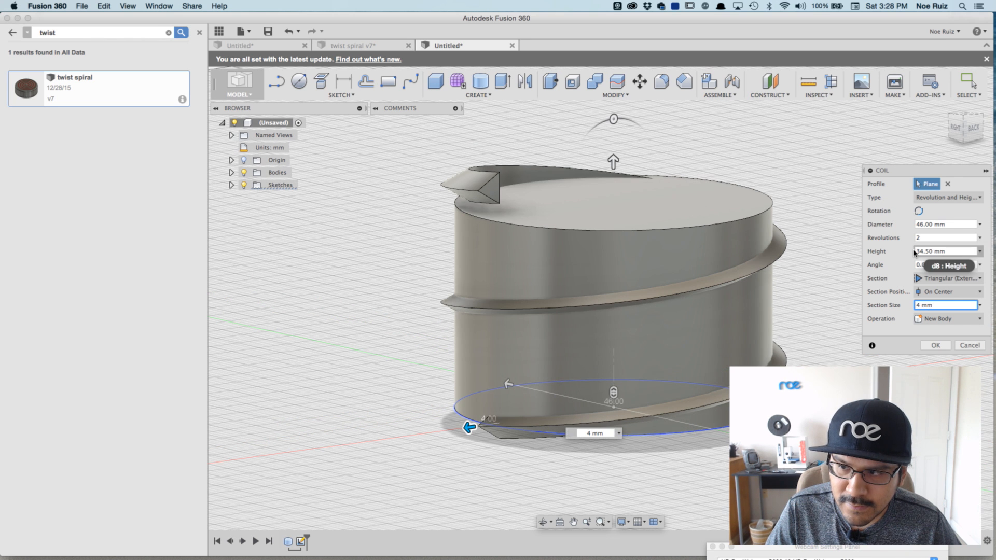
pyautogui.click(971, 129)
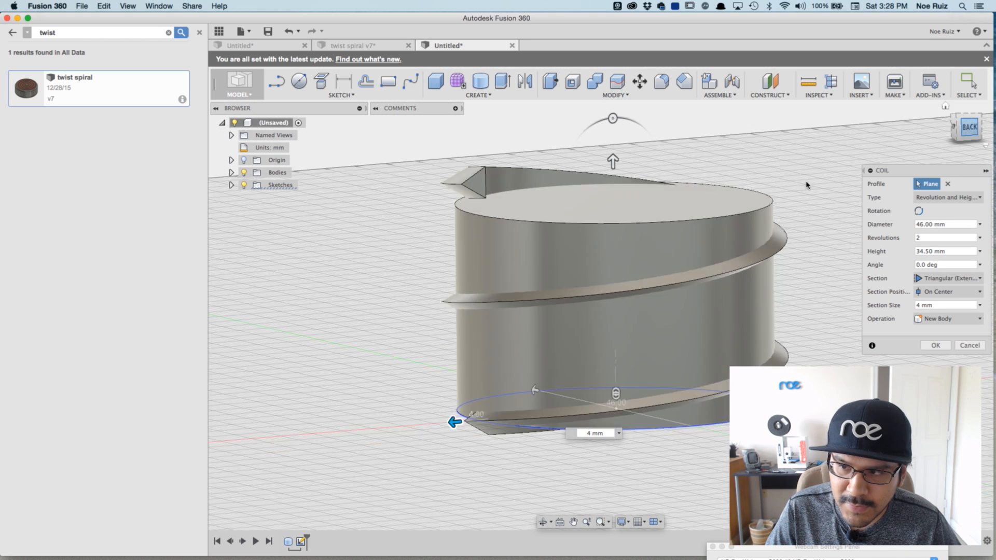
pyautogui.moveTo(610, 165); pyautogui.dragTo(610, 234)
pyautogui.scroll(5, 407, 461)
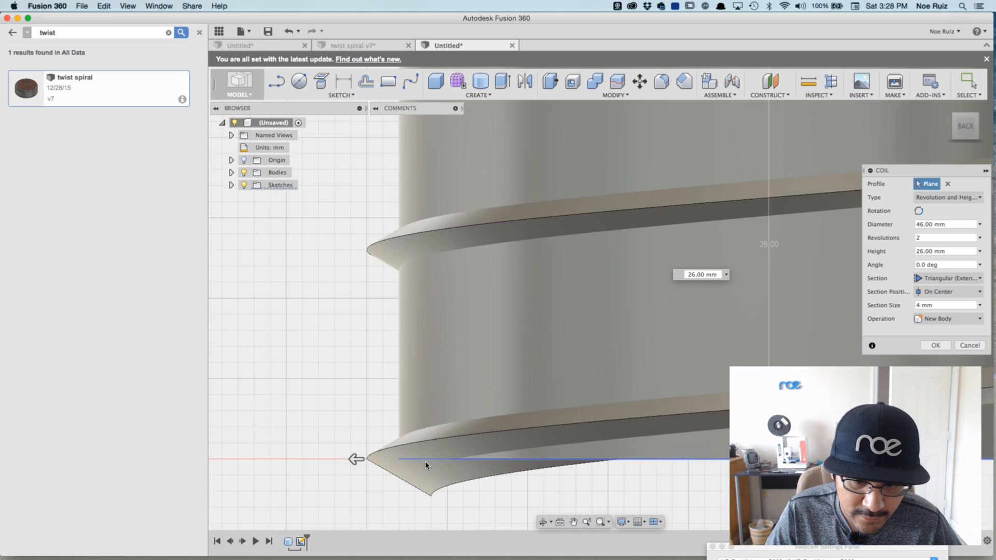
# Step: Examine how the coil meets the cylinder at its lower edge and from several sides
pyautogui.scroll(-8, 408, 461)
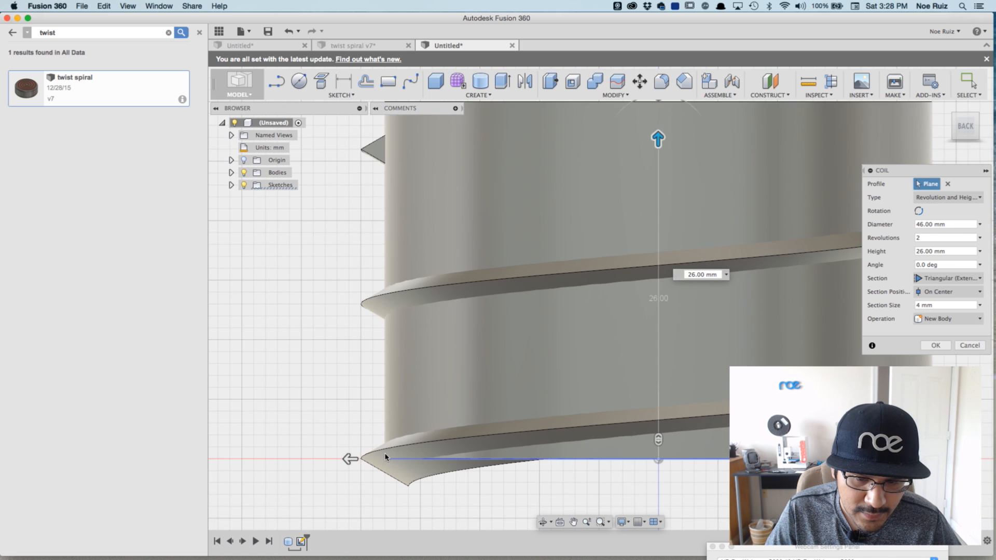
pyautogui.keyDown('shift'); pyautogui.moveTo(327, 377); pyautogui.dragTo(458, 461, button='middle'); pyautogui.keyUp('shift')
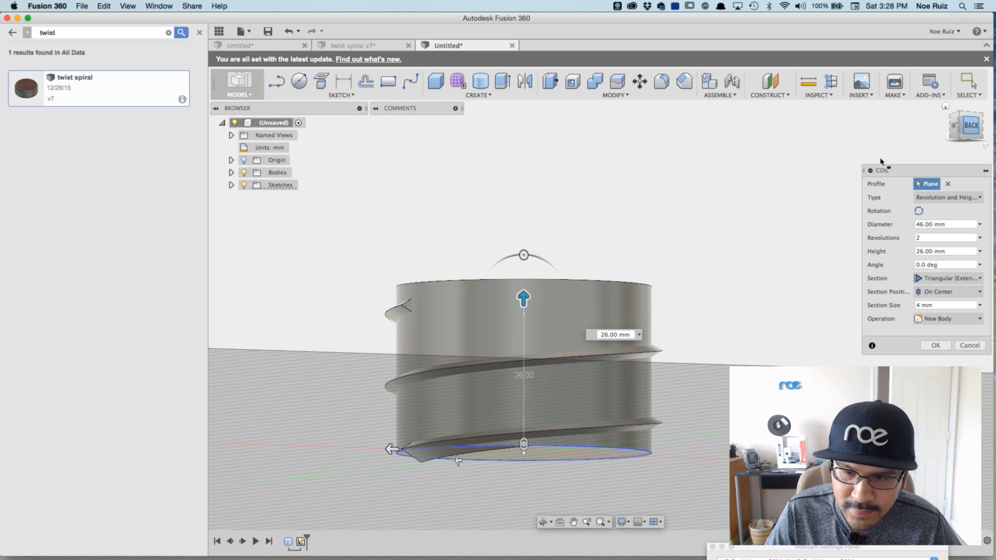
pyautogui.click(965, 129)
pyautogui.keyDown('shift'); pyautogui.moveTo(409, 227); pyautogui.dragTo(491, 316, button='middle'); pyautogui.keyUp('shift')
pyautogui.scroll(1, 491, 316)
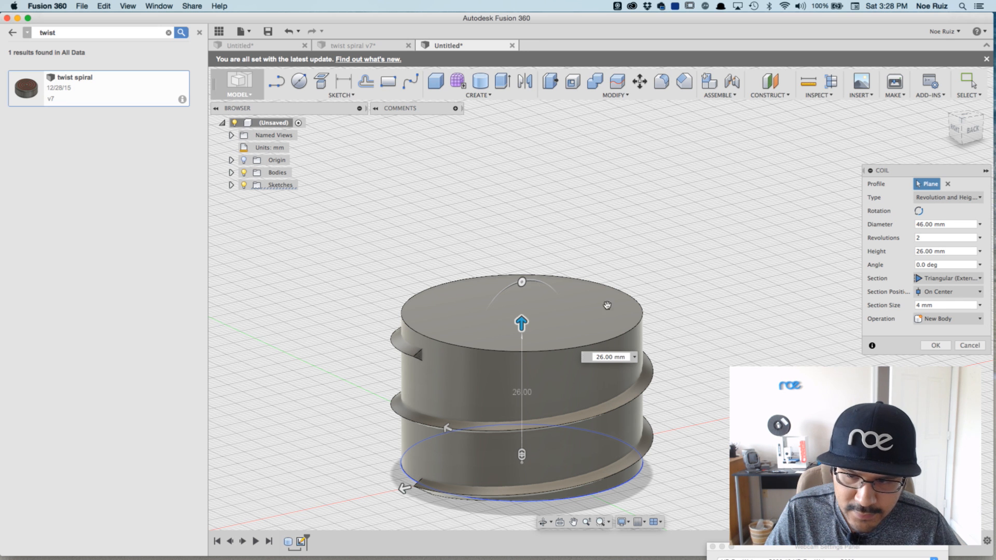
pyautogui.scroll(1, 601, 335)
pyautogui.moveTo(601, 334); pyautogui.dragTo(673, 267, button='middle')
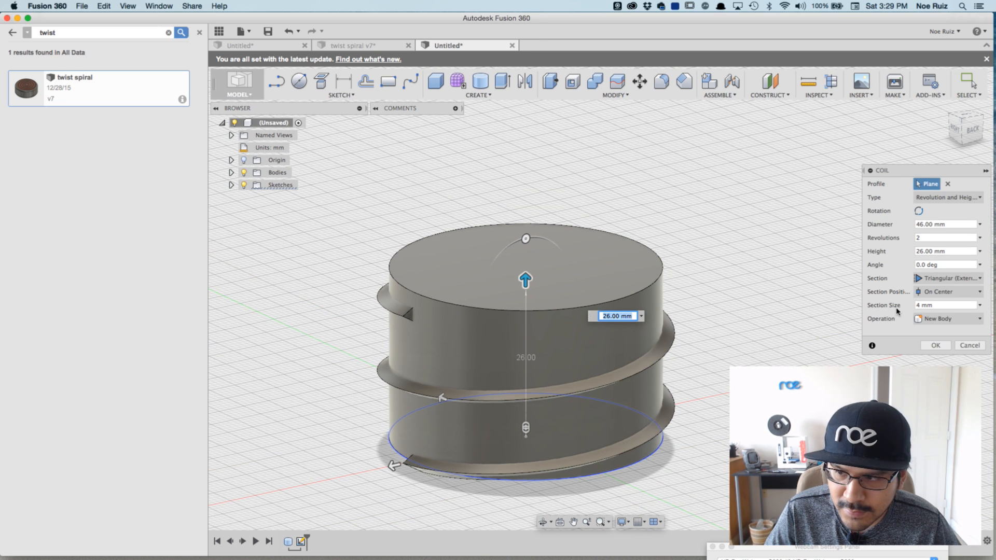
# Step: Preview the square and circular coil sections, and return the section to Triangular (External)
pyautogui.click(938, 279)
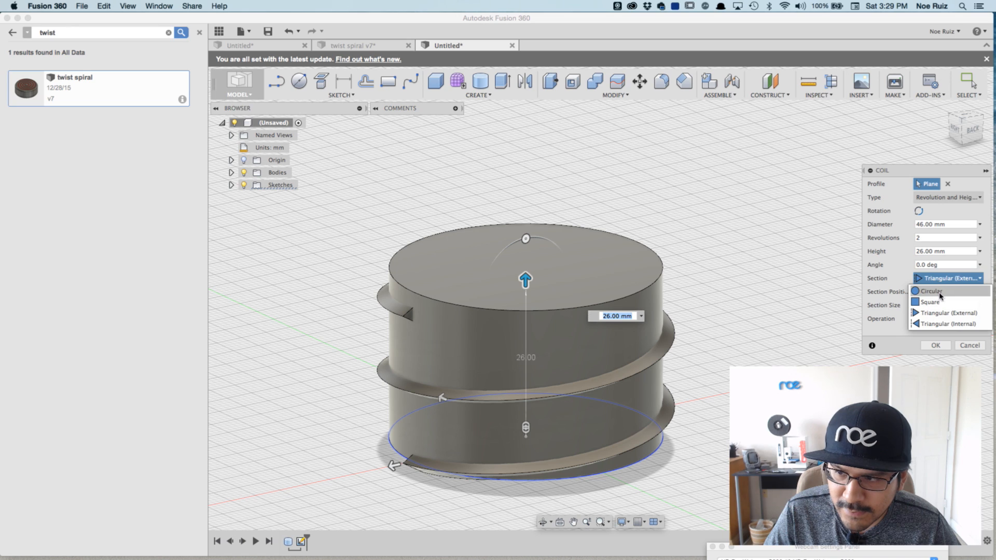
pyautogui.click(933, 302)
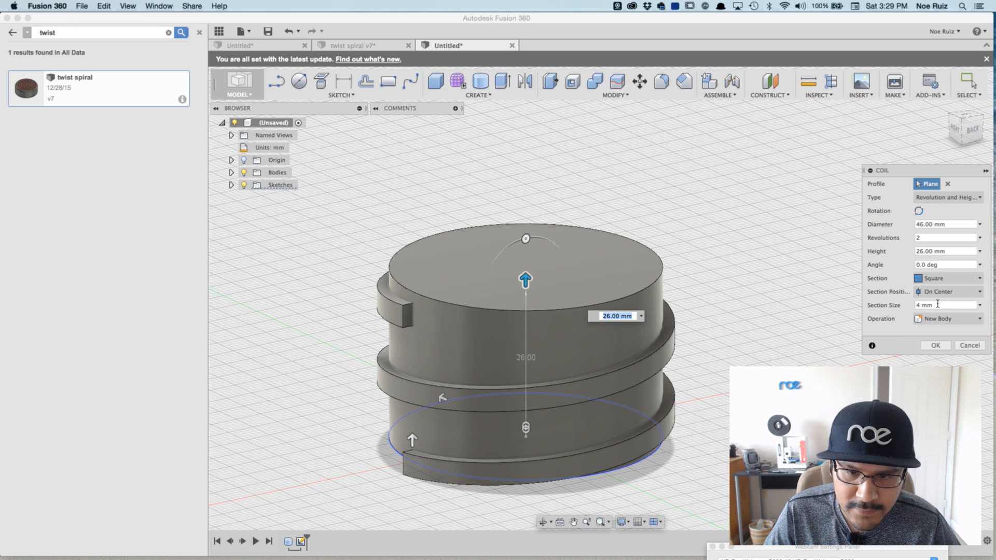
pyautogui.keyDown('shift'); pyautogui.moveTo(376, 332); pyautogui.dragTo(402, 325, button='middle'); pyautogui.keyUp('shift')
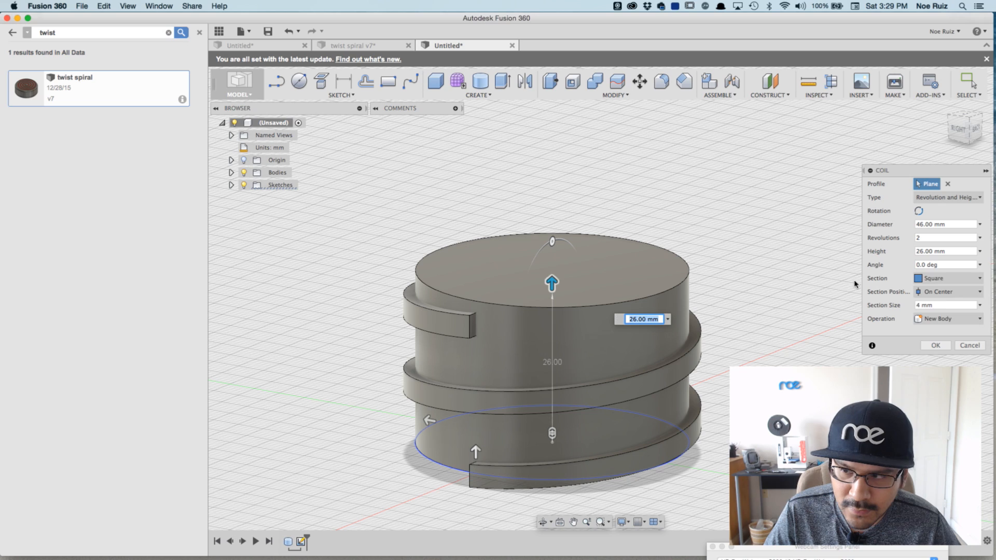
pyautogui.click(949, 278)
pyautogui.click(934, 291)
pyautogui.moveTo(674, 301)
pyautogui.keyDown('shift'); pyautogui.mouseDown(button='middle')
pyautogui.moveTo(631, 301)
pyautogui.moveTo(660, 295)
pyautogui.moveTo(667, 316)
pyautogui.mouseUp(button='middle'); pyautogui.keyUp('shift')
pyautogui.click(940, 279)
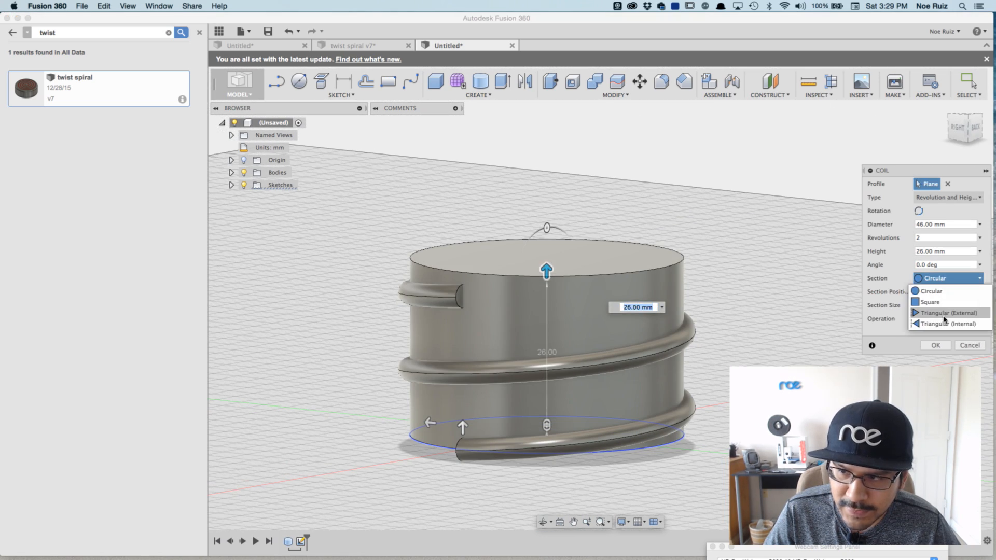
pyautogui.click(964, 314)
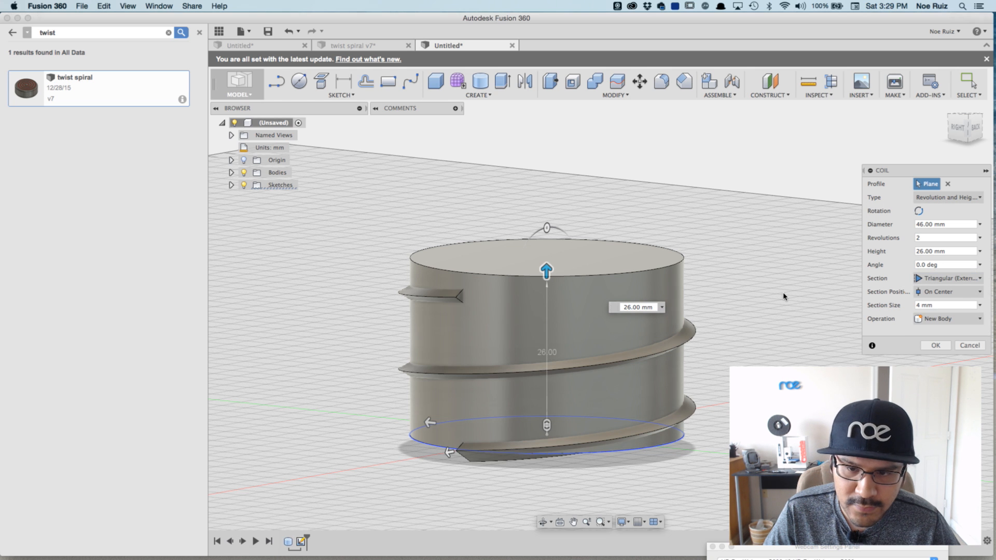
pyautogui.keyDown('shift'); pyautogui.moveTo(483, 321); pyautogui.dragTo(373, 291, button='middle'); pyautogui.keyUp('shift')
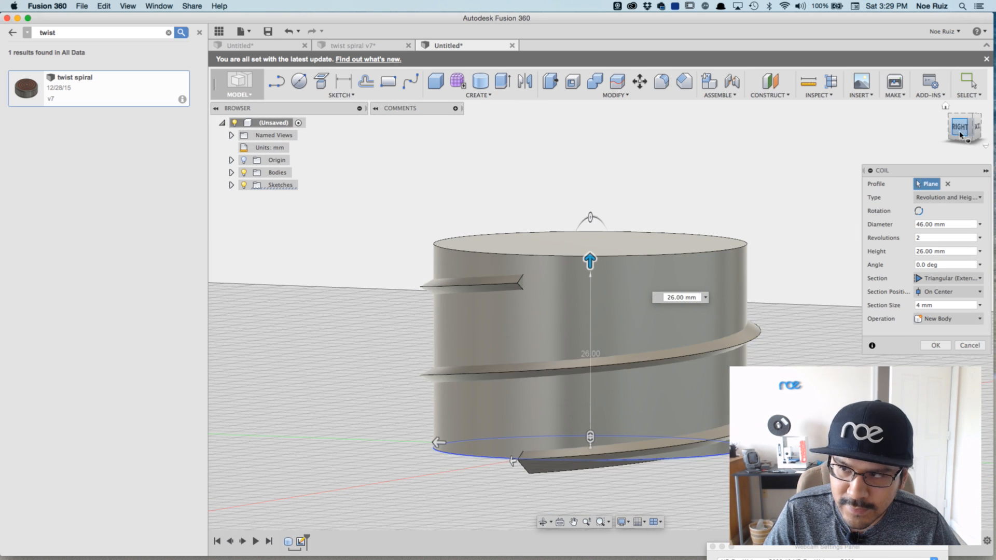
pyautogui.click(973, 119)
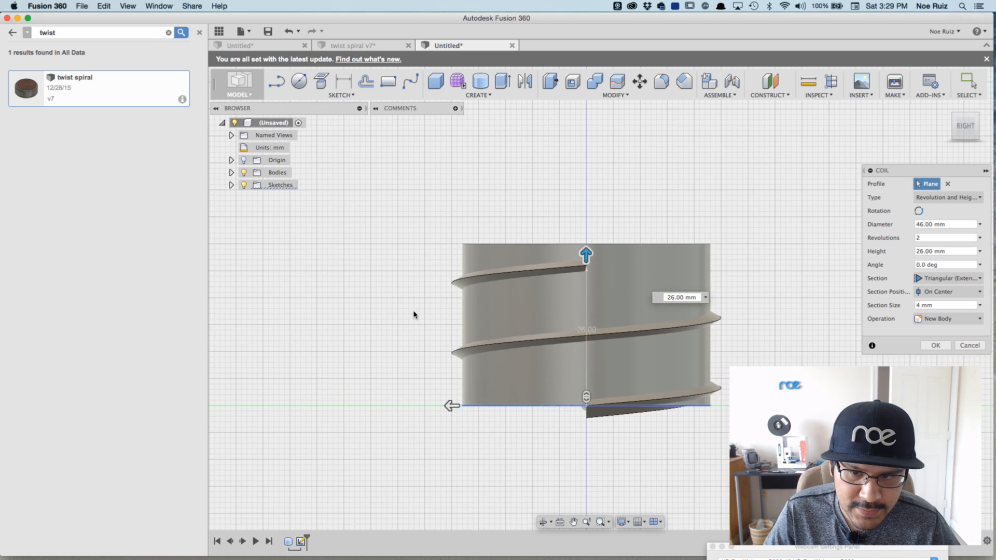
pyautogui.press('F6')
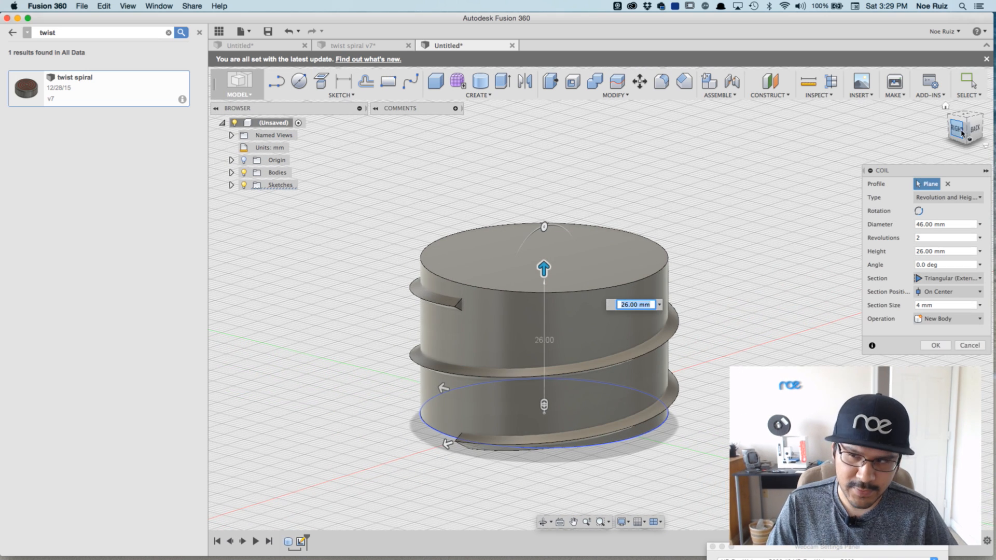
pyautogui.click(958, 128)
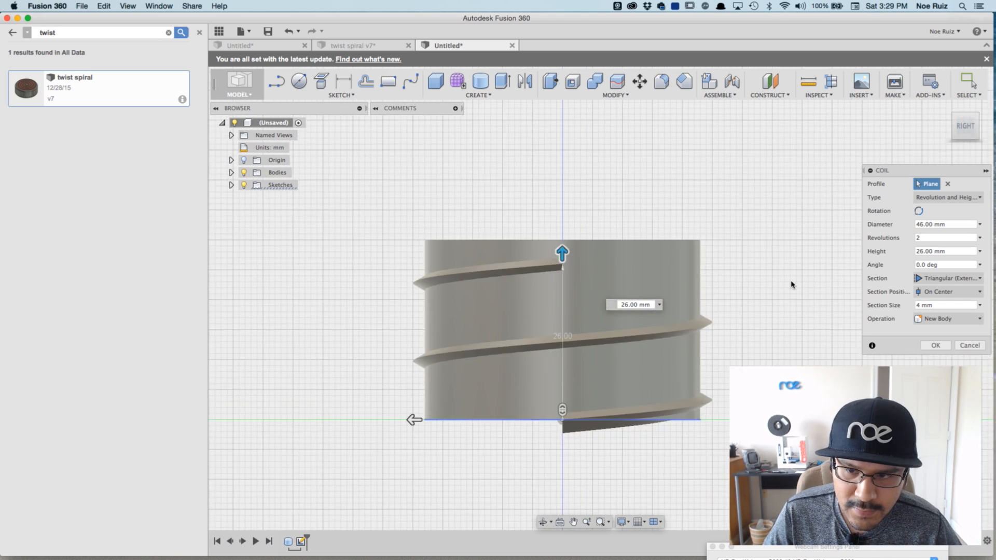
# Step: Reduce the coil's height to 24 mm and create it as a new body
pyautogui.keyDown('shift'); pyautogui.moveTo(776, 283); pyautogui.dragTo(474, 341, button='middle'); pyautogui.keyUp('shift')
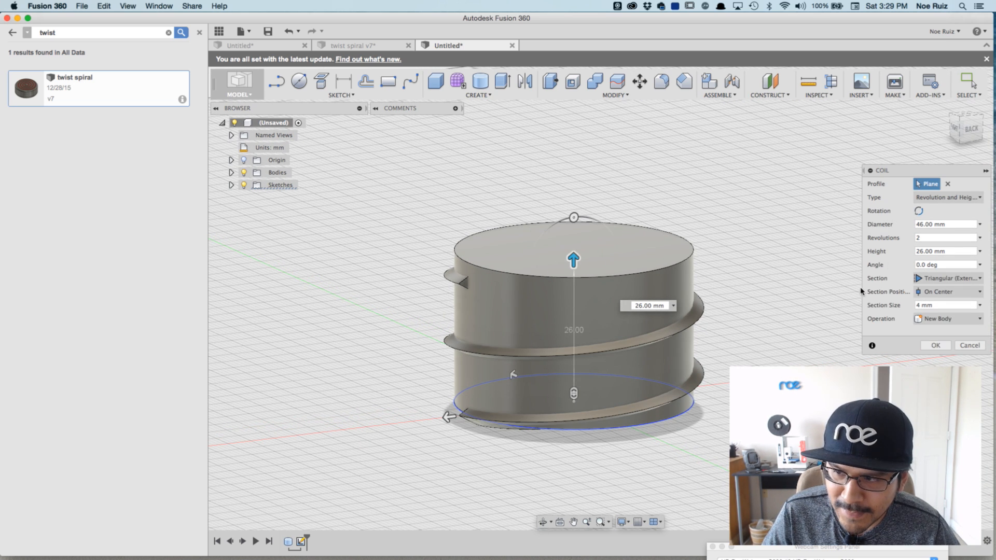
pyautogui.click(973, 129)
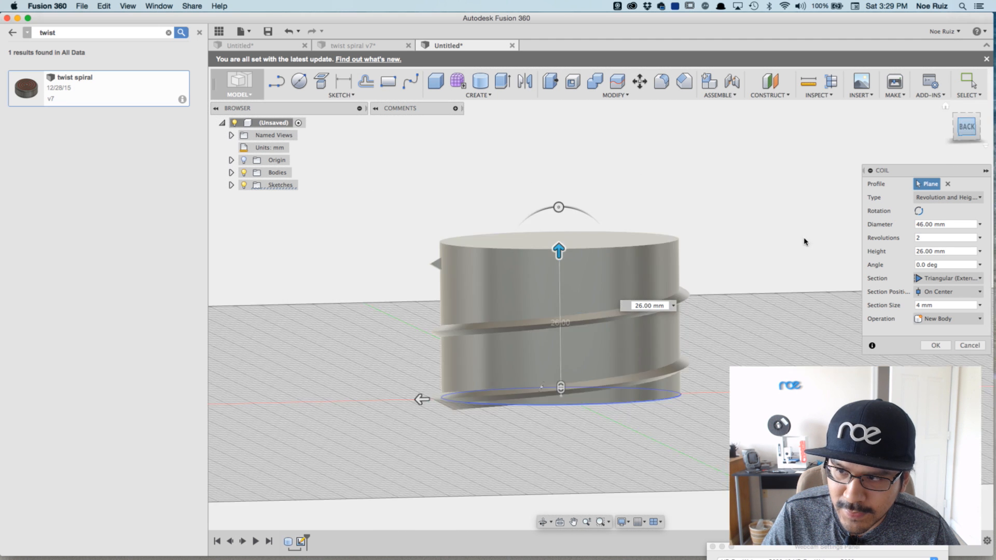
pyautogui.scroll(3, 511, 262)
pyautogui.moveTo(589, 245); pyautogui.dragTo(594, 262)
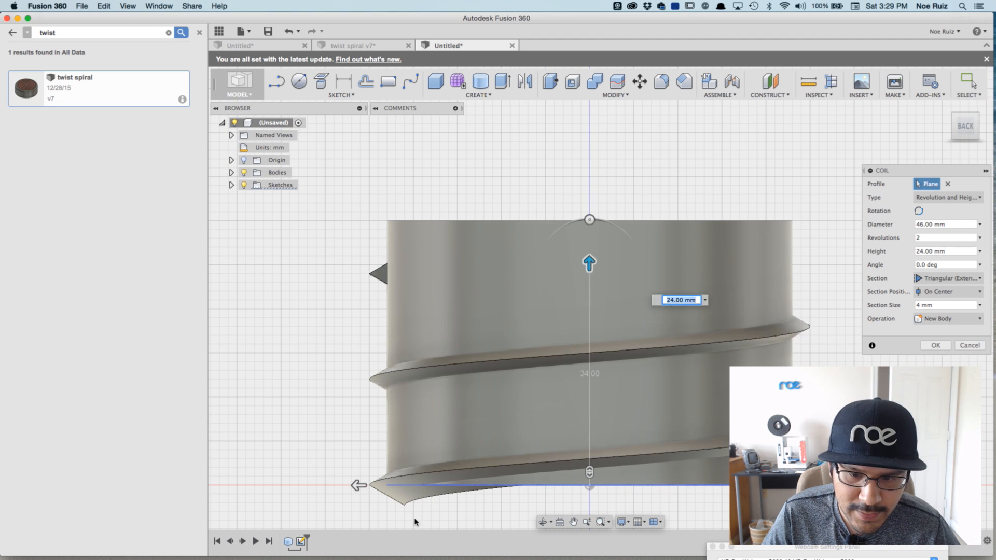
pyautogui.scroll(-3, 420, 501)
pyautogui.click(935, 346)
pyautogui.scroll(-2, 443, 270)
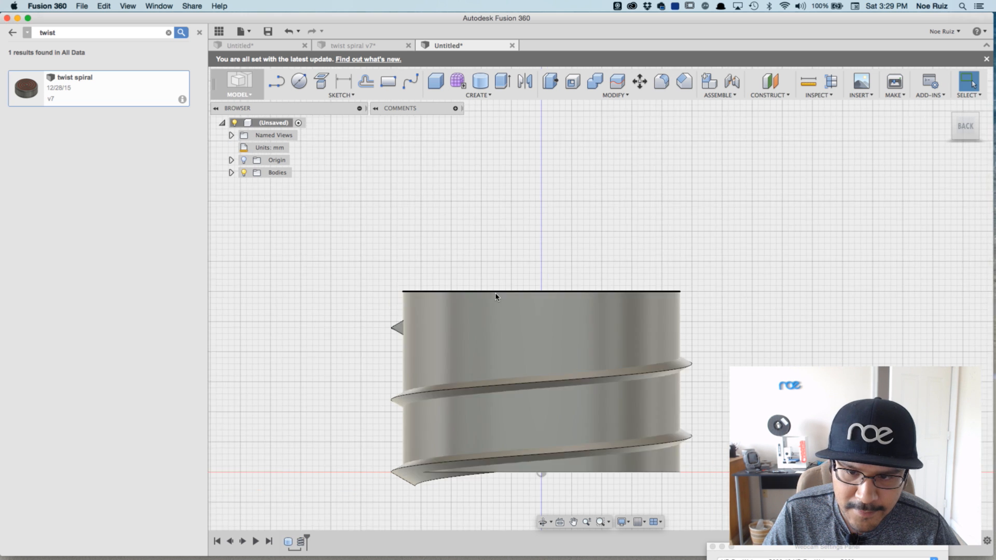
pyautogui.click(302, 540)
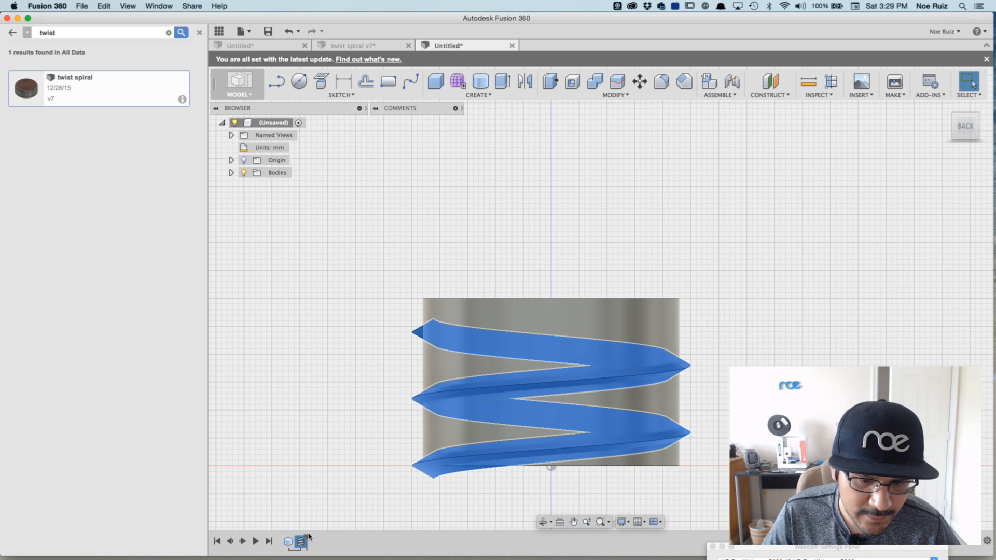
pyautogui.click(637, 84)
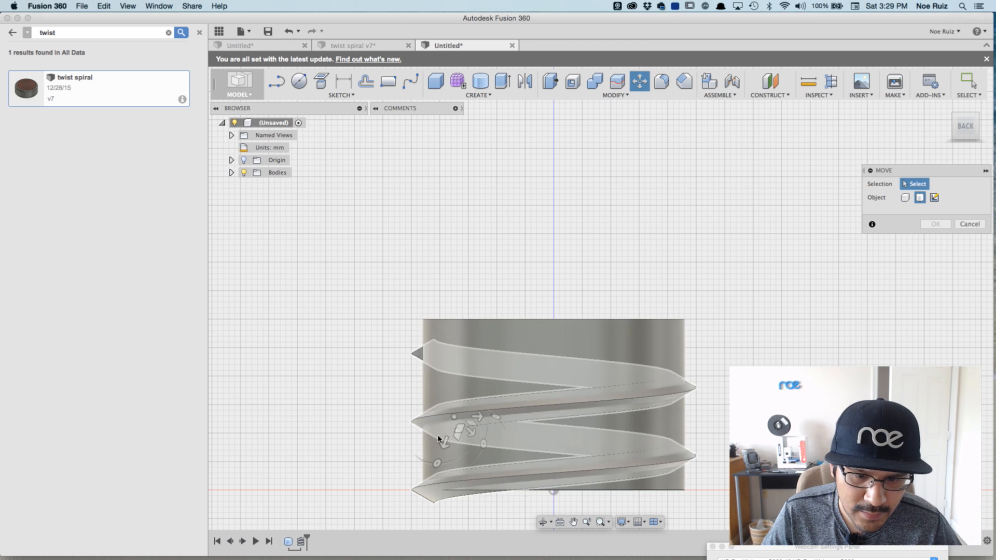
pyautogui.press('Escape')
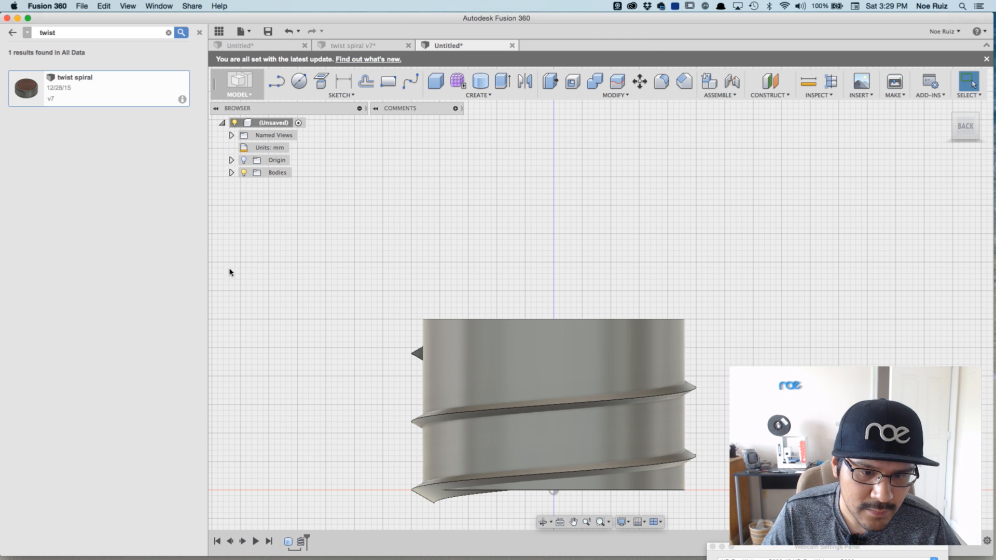
# Step: Move the coil body 3 mm up along Z so its lower end sits above the cylinder's base
pyautogui.click(232, 173)
pyautogui.click(284, 197)
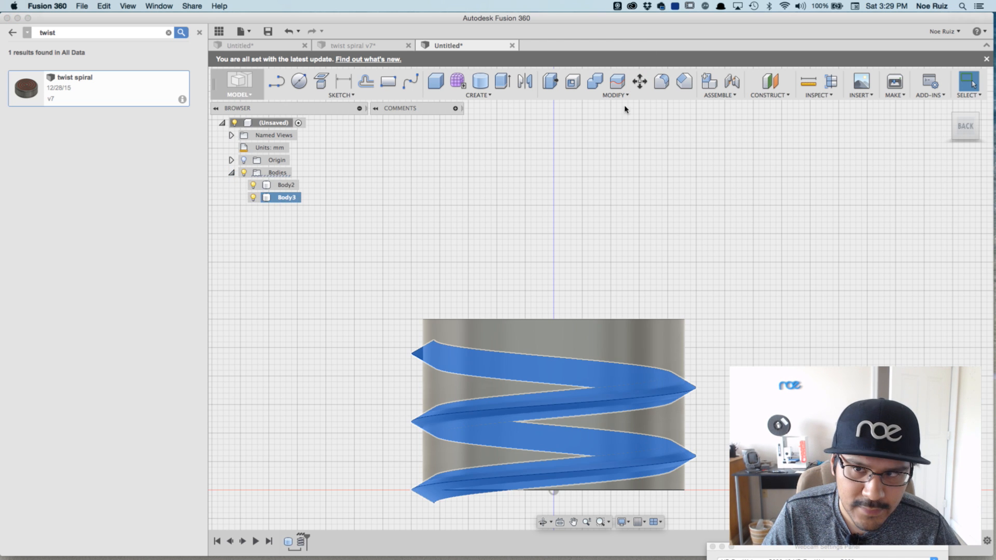
pyautogui.click(641, 78)
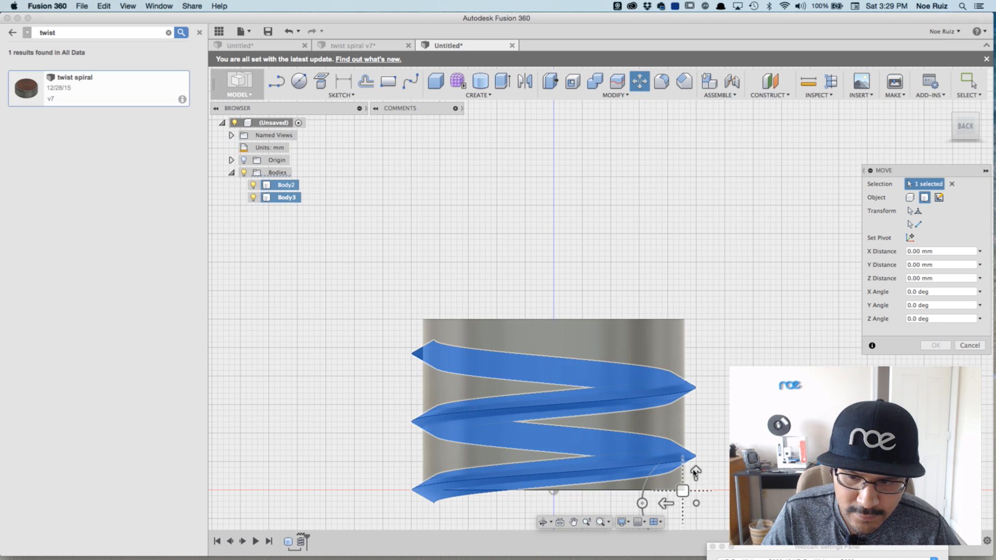
pyautogui.scroll(3, 699, 473)
pyautogui.moveTo(695, 482); pyautogui.dragTo(696, 463)
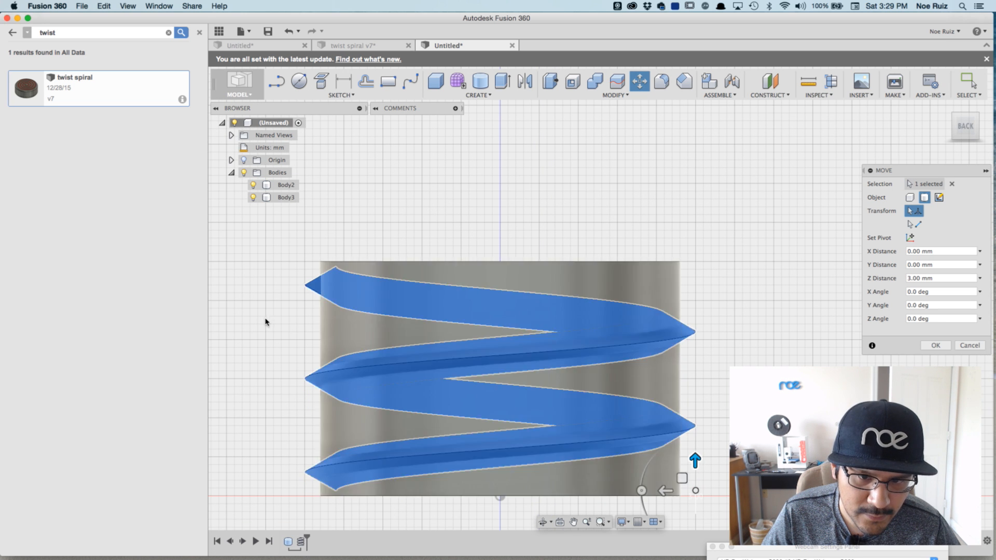
pyautogui.scroll(2, 266, 318)
pyautogui.scroll(-2, 360, 463)
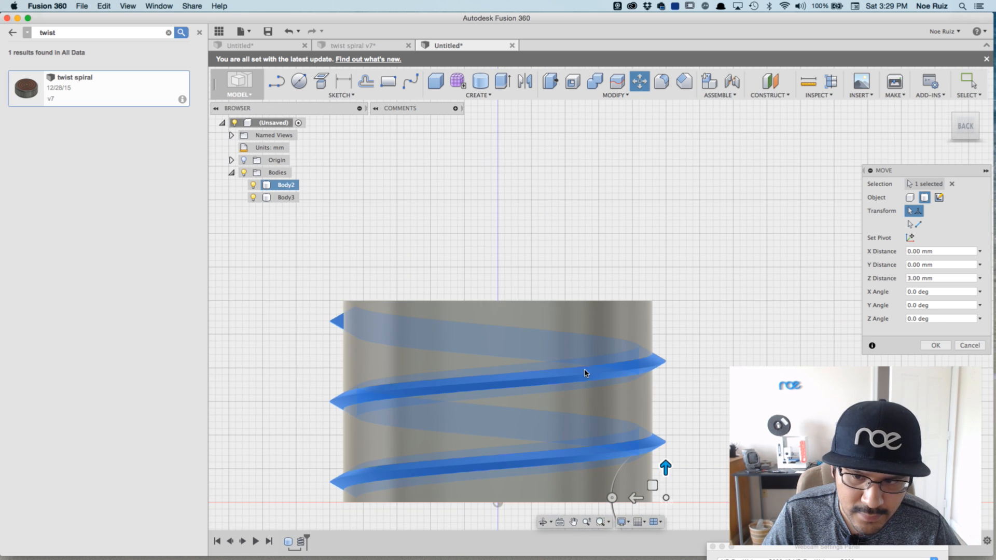
pyautogui.click(940, 346)
# Step: Shell the cylinder inward through its top and bottom faces to make it an open ring
pyautogui.scroll(-3, 625, 287)
pyautogui.keyDown('shift'); pyautogui.moveTo(489, 257); pyautogui.dragTo(613, 205, button='middle'); pyautogui.keyUp('shift')
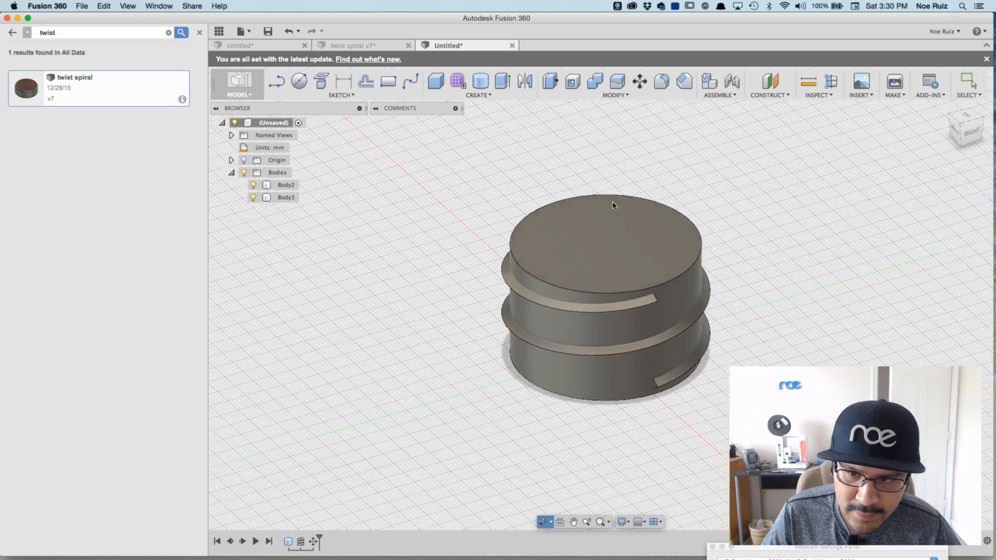
pyautogui.scroll(3, 610, 227)
pyautogui.scroll(-2, 609, 228)
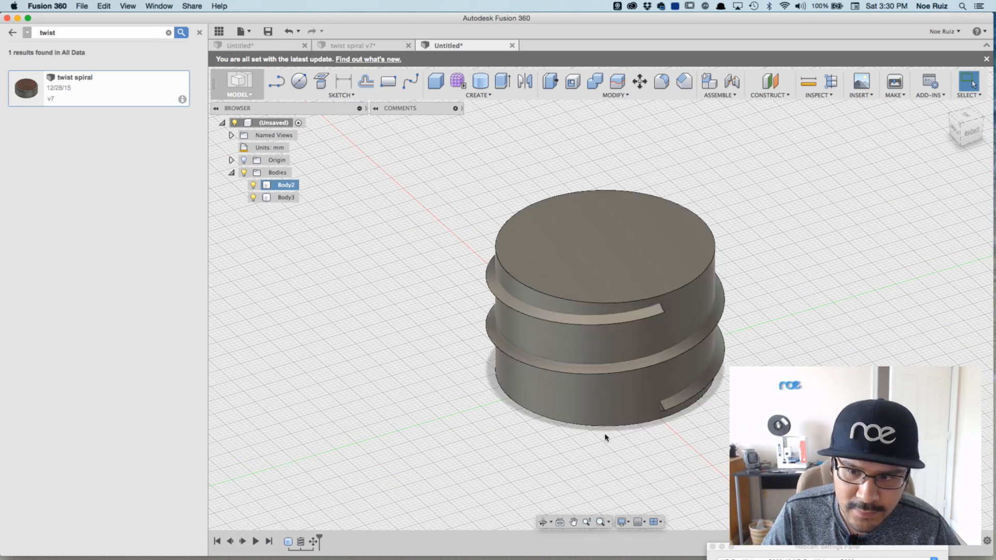
pyautogui.click(609, 251)
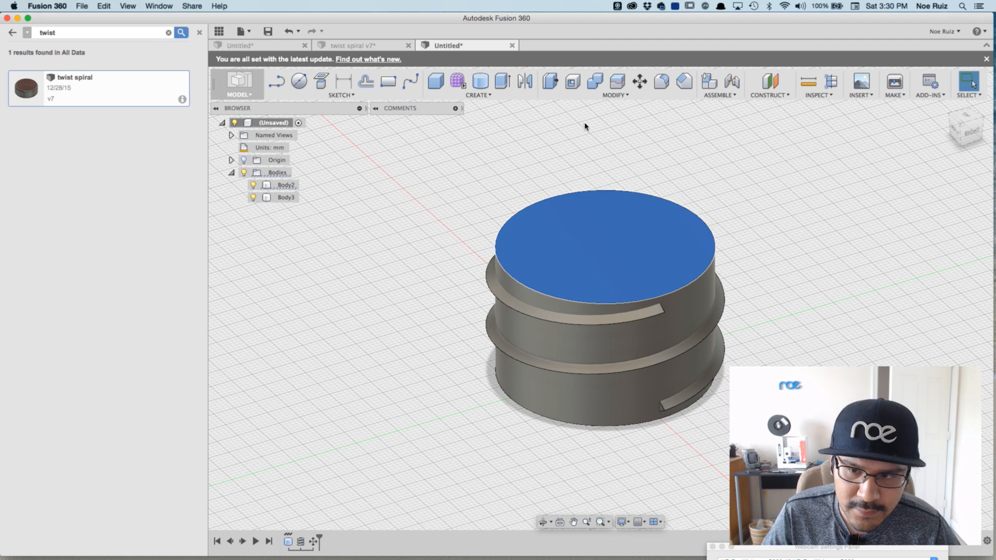
pyautogui.click(573, 83)
pyautogui.keyDown('shift'); pyautogui.moveTo(462, 218); pyautogui.dragTo(451, 175, button='middle'); pyautogui.keyUp('shift')
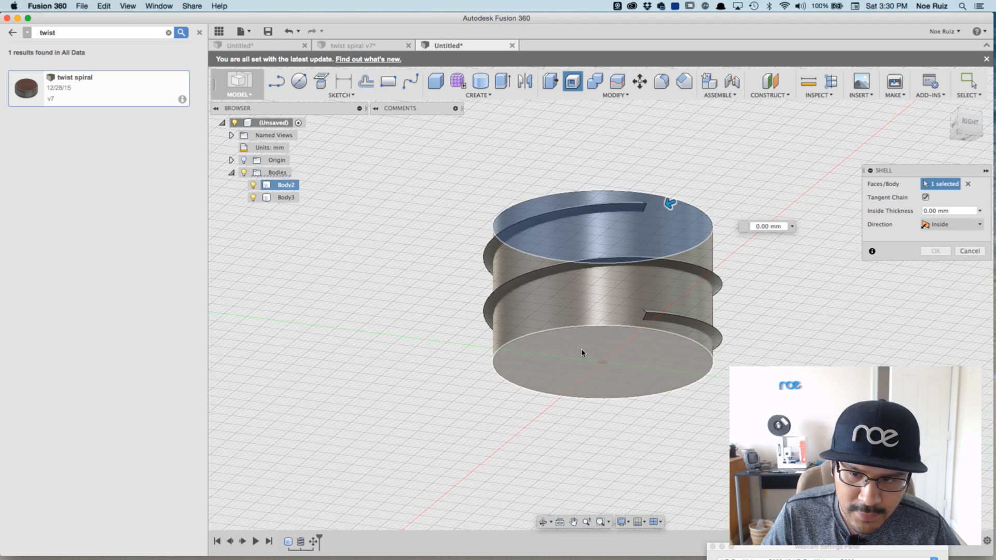
pyautogui.keyDown('shift'); pyautogui.moveTo(368, 197); pyautogui.dragTo(400, 251, button='middle'); pyautogui.keyUp('shift')
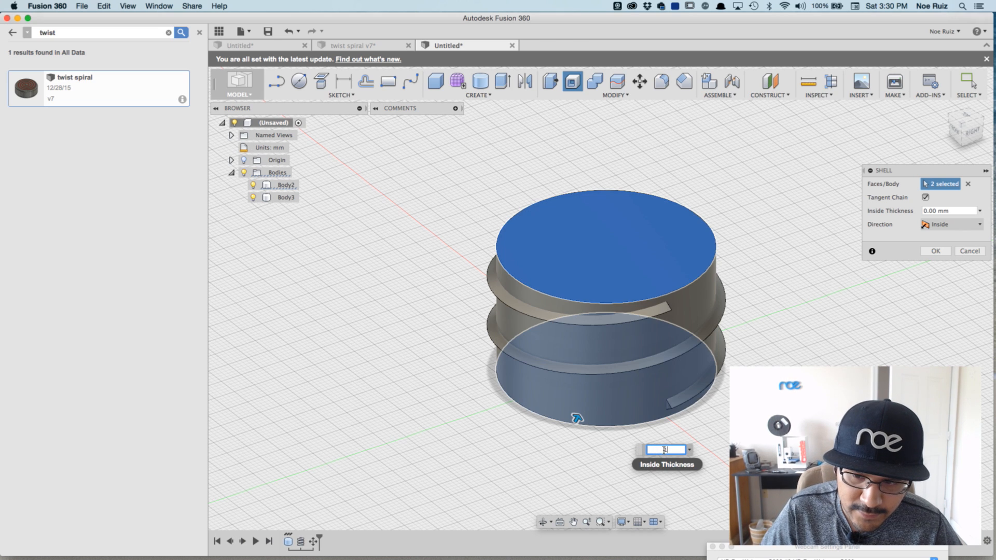
pyautogui.press('Return')
# Step: Examine where the coil body passes through the hollow cylinder's wall, both inside and outside
pyautogui.keyDown('shift'); pyautogui.moveTo(580, 386); pyautogui.dragTo(411, 230, button='middle'); pyautogui.keyUp('shift')
pyautogui.scroll(10, 540, 267)
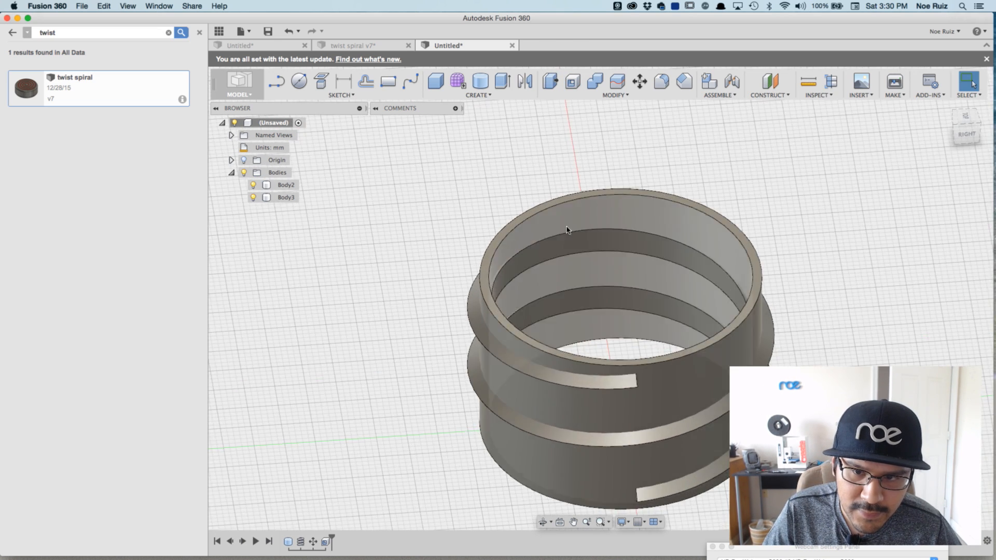
pyautogui.scroll(-10, 471, 268)
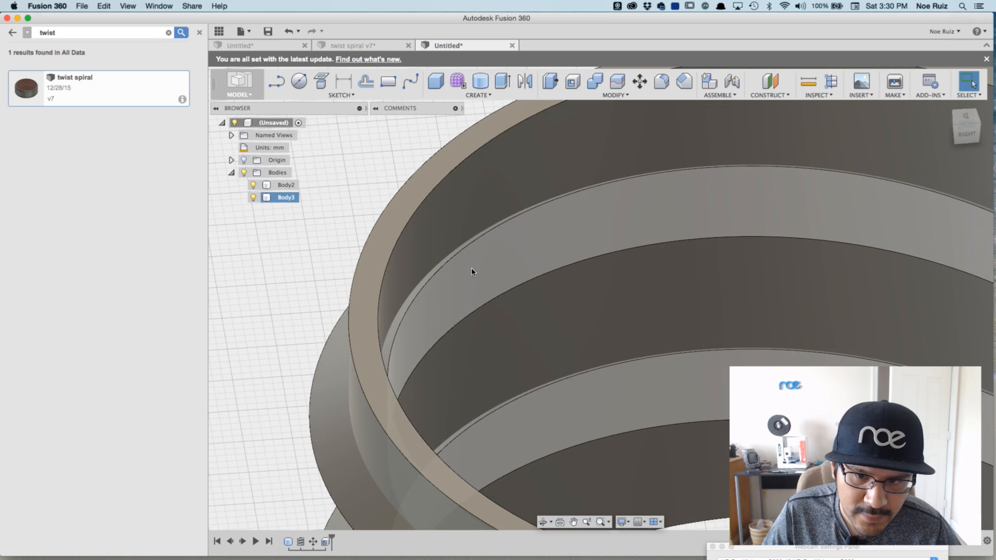
pyautogui.keyDown('shift'); pyautogui.moveTo(472, 262); pyautogui.dragTo(438, 238, button='middle'); pyautogui.keyUp('shift')
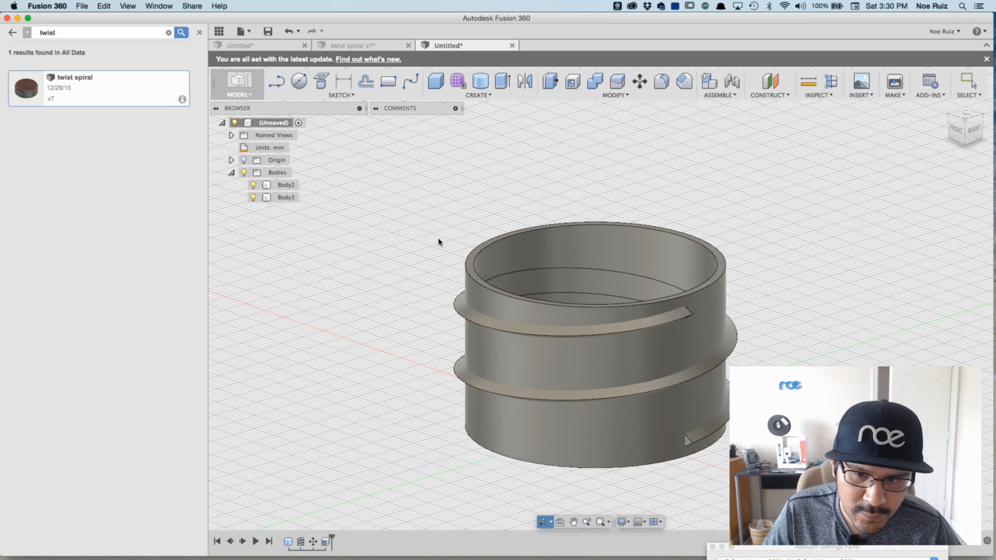
pyautogui.scroll(4, 433, 331)
pyautogui.scroll(-3, 478, 293)
pyautogui.scroll(5, 478, 292)
pyautogui.click(482, 292)
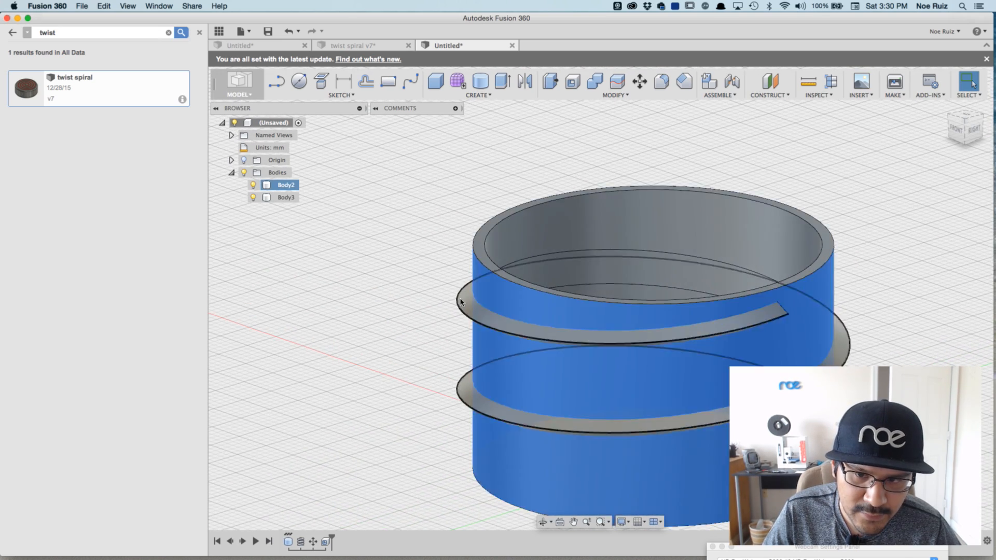
pyautogui.scroll(-3, 489, 293)
pyautogui.moveTo(472, 265); pyautogui.dragTo(423, 251, button='middle')
pyautogui.scroll(3, 441, 278)
pyautogui.scroll(-3, 440, 279)
pyautogui.click(374, 211)
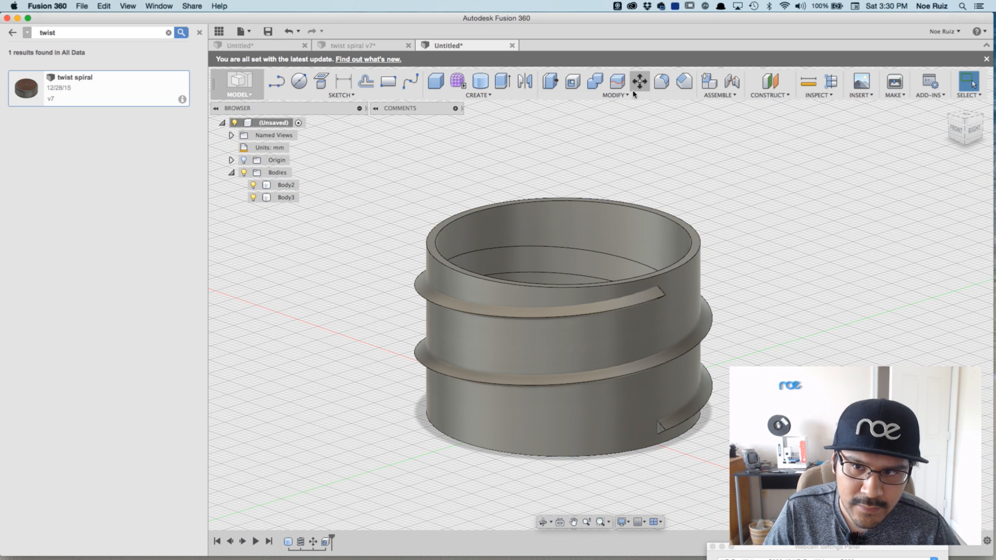
pyautogui.click(617, 81)
pyautogui.click(447, 271)
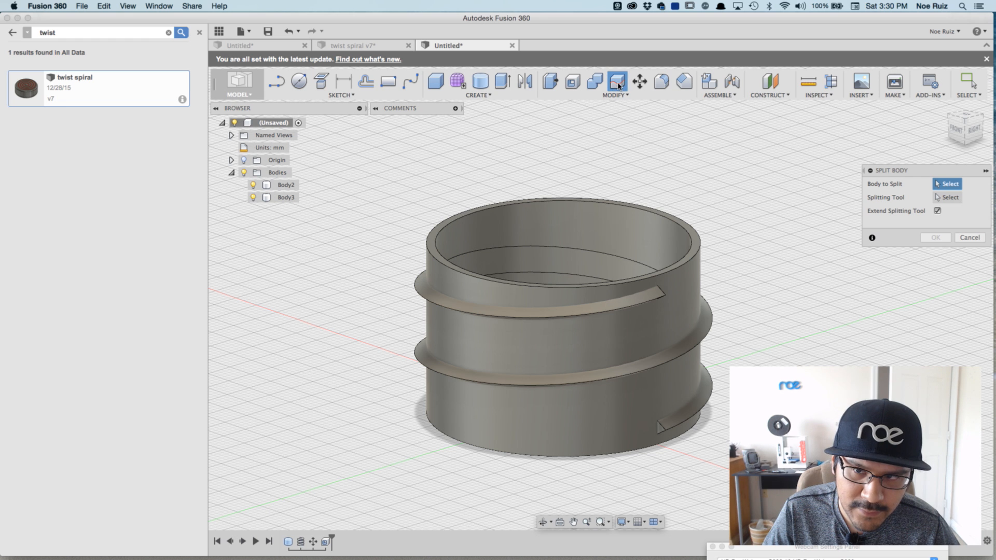
pyautogui.click(427, 297)
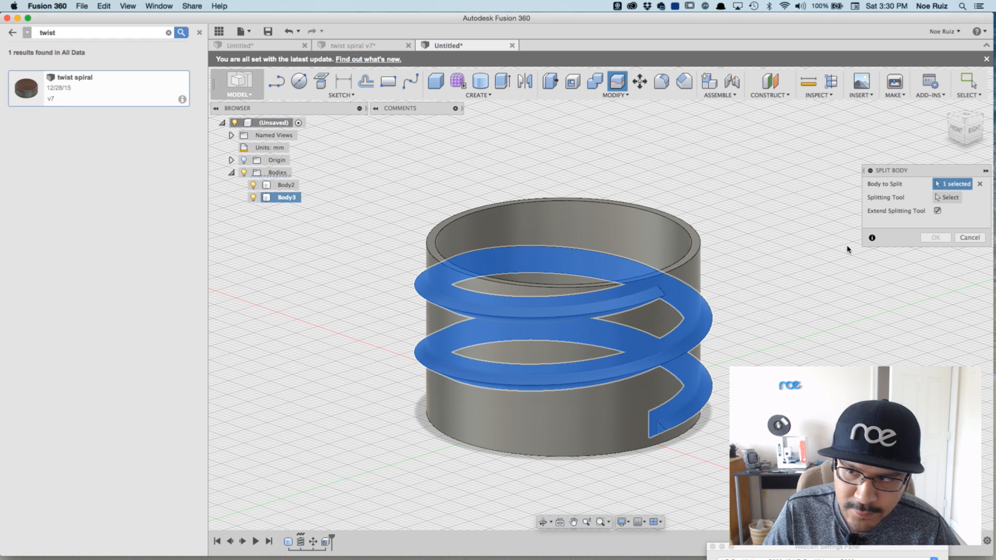
pyautogui.click(937, 197)
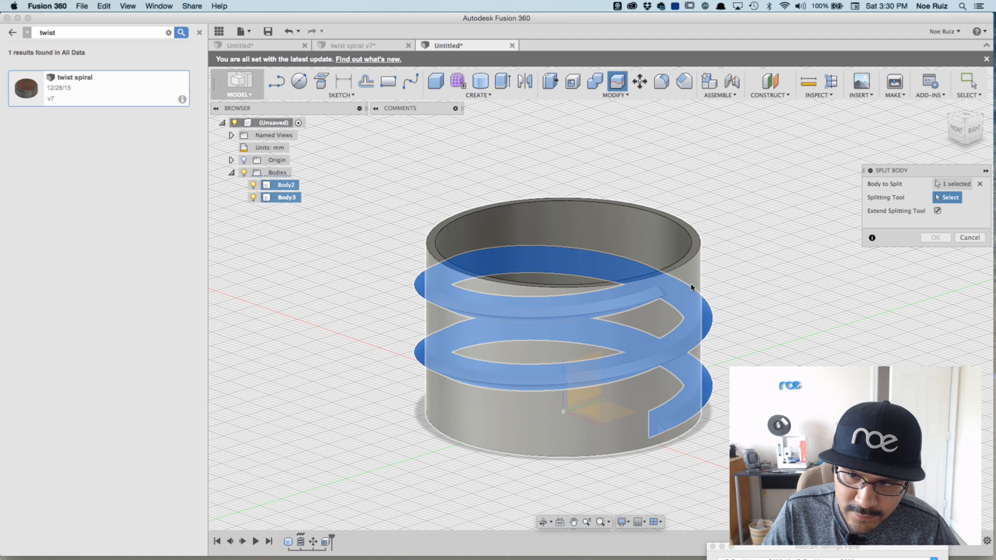
pyautogui.click(691, 289)
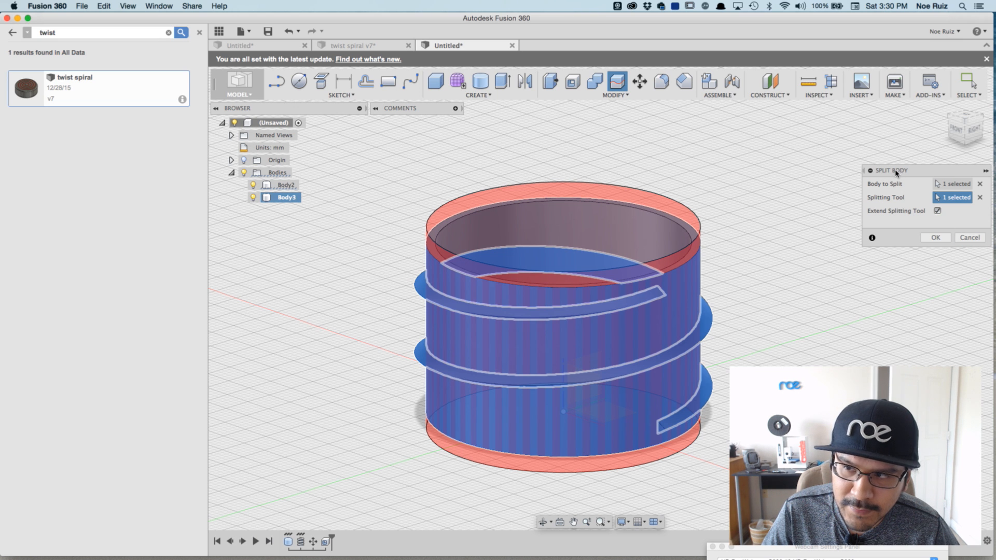
pyautogui.click(970, 237)
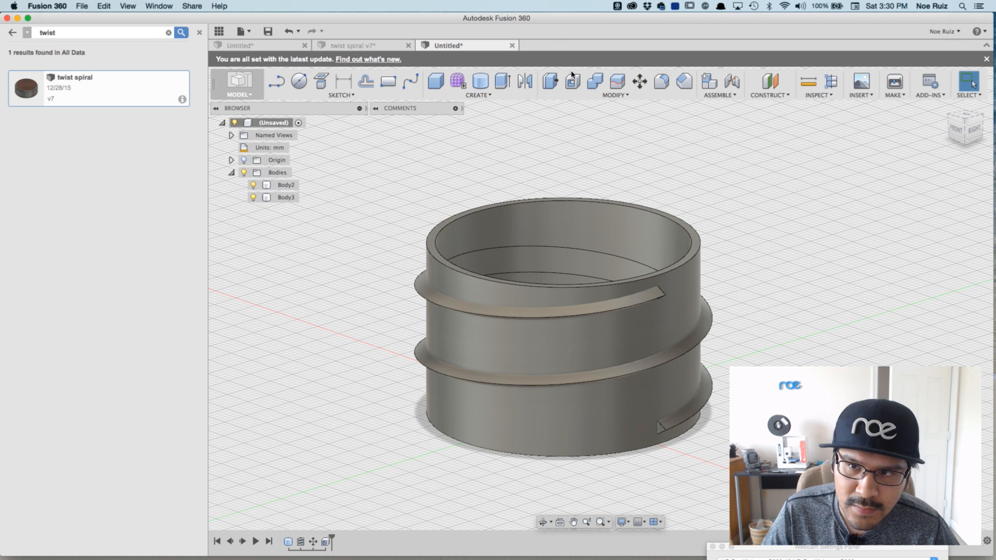
# Step: Combine the coil as target body with the hollow cylinder as tool body, using Join with Keep Tools enabled
pyautogui.click(595, 80)
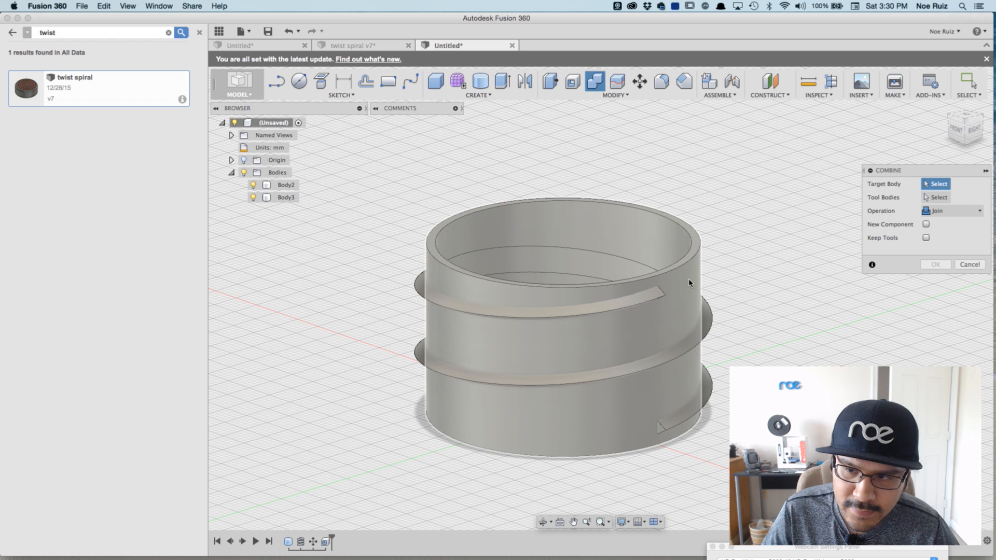
pyautogui.click(671, 305)
pyautogui.click(705, 322)
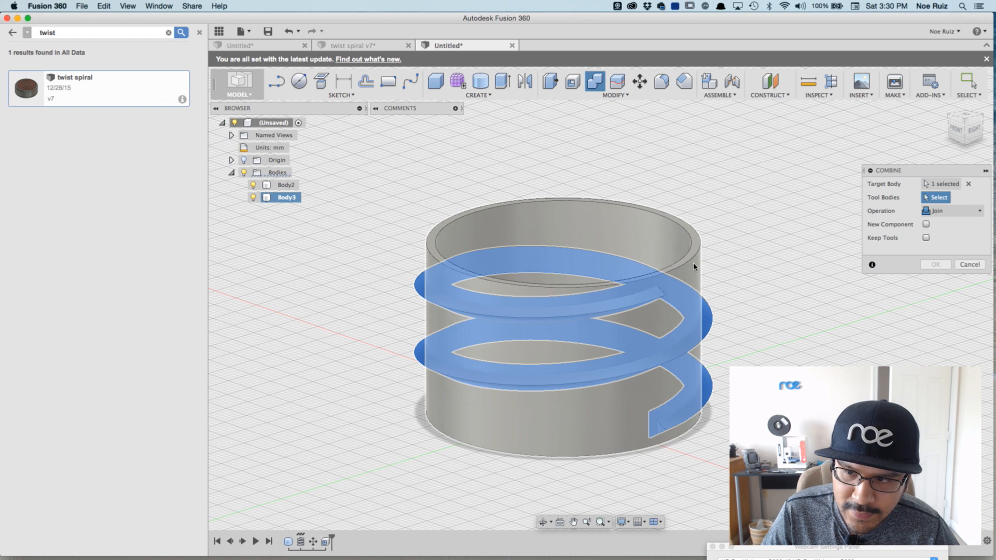
pyautogui.click(693, 279)
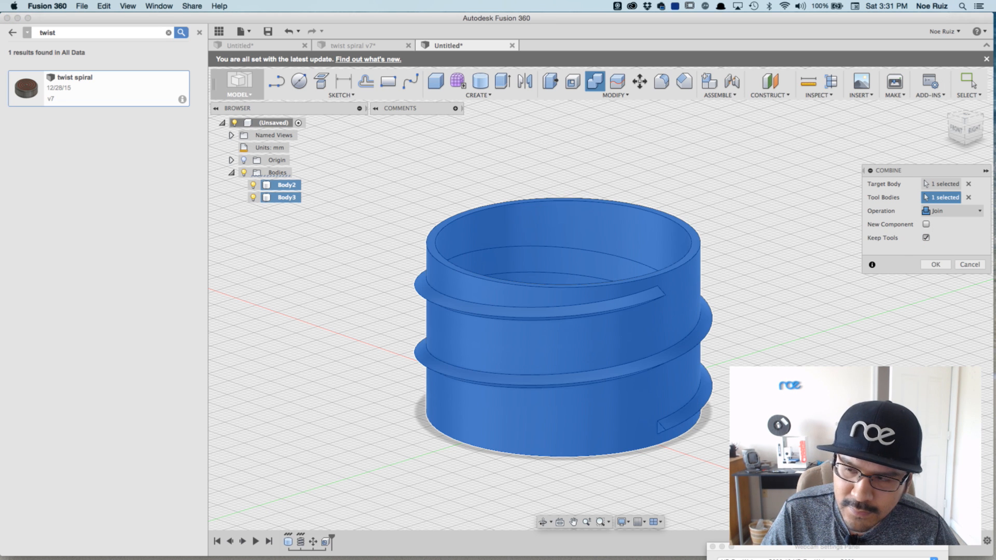
pyautogui.click(936, 264)
pyautogui.scroll(3, 394, 278)
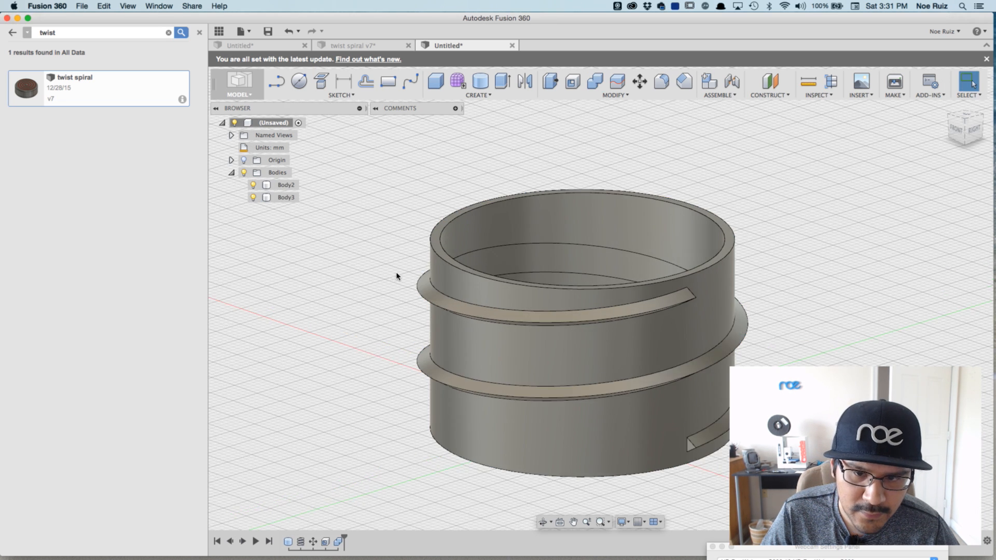
pyautogui.scroll(-2, 418, 279)
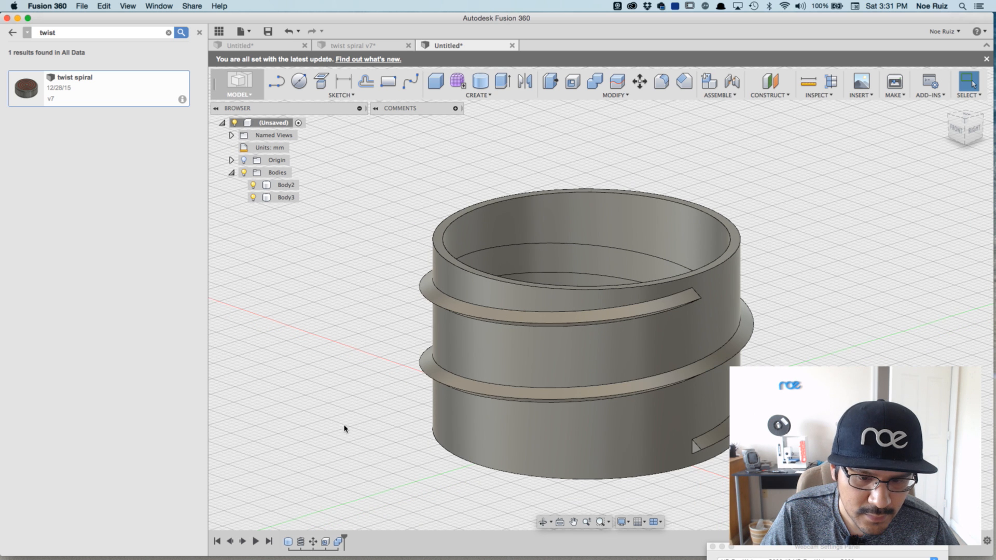
# Step: Hide the original cylinder body and toggle the joined body's visibility to check the combined result
pyautogui.click(280, 199)
pyautogui.click(282, 186)
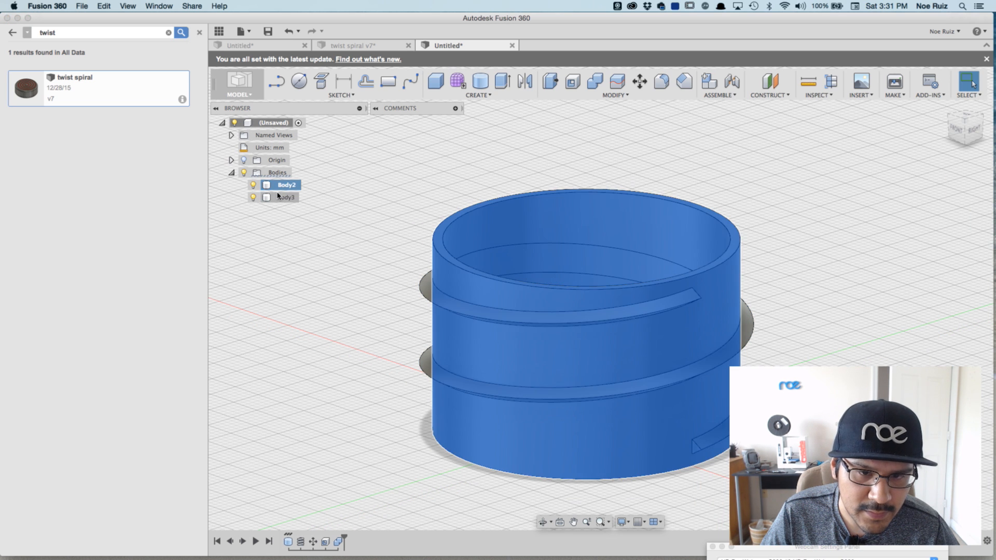
pyautogui.click(254, 185)
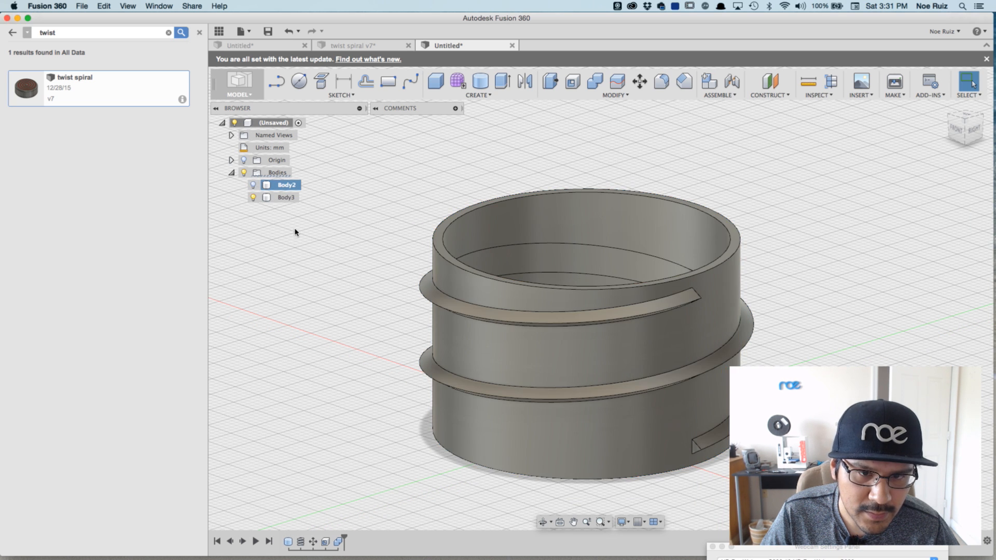
pyautogui.click(254, 198)
pyautogui.click(254, 198)
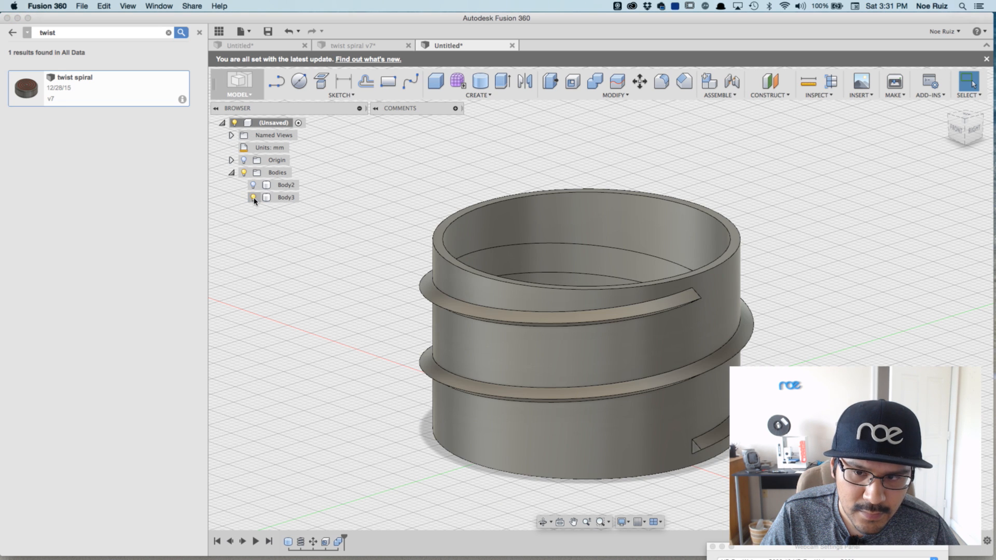
# Step: Edit the Combine feature to use Cut instead of Join, keeping tools, and show the hollow cylinder body again
pyautogui.doubleClick(339, 541)
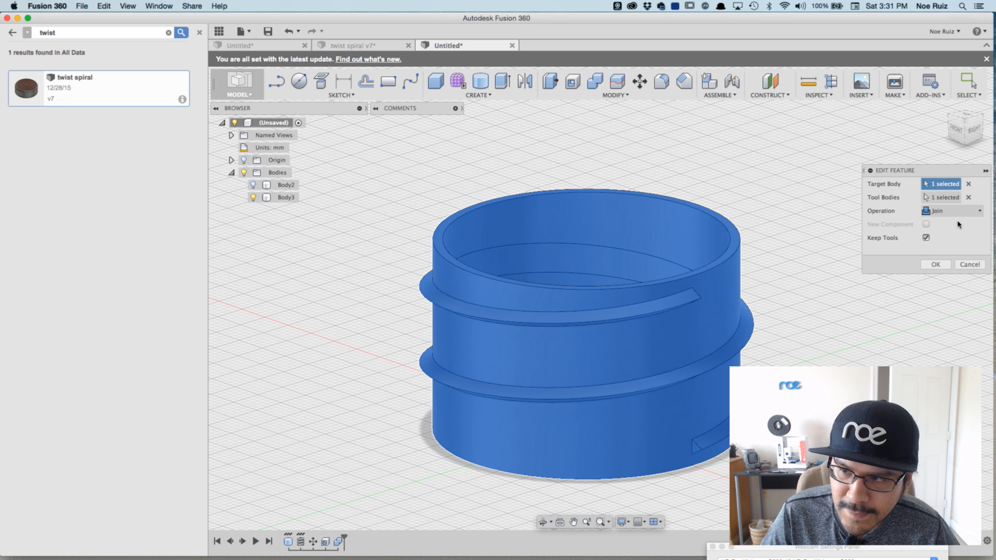
pyautogui.click(955, 211)
pyautogui.click(950, 236)
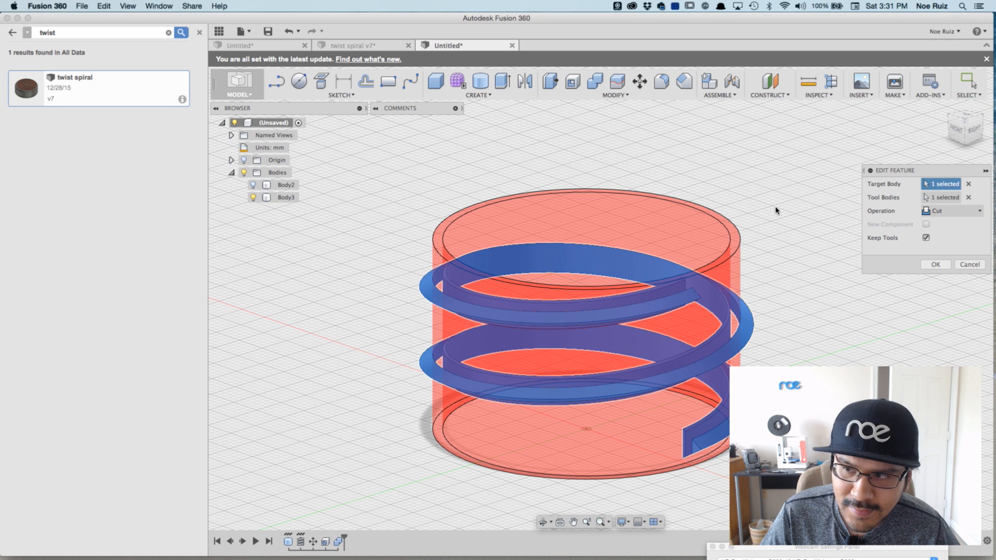
pyautogui.click(254, 186)
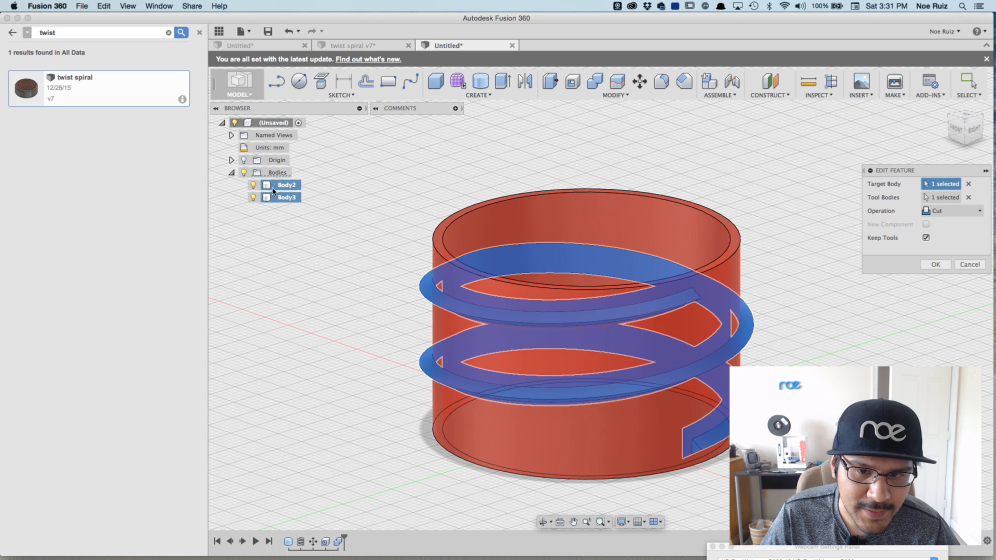
pyautogui.click(937, 265)
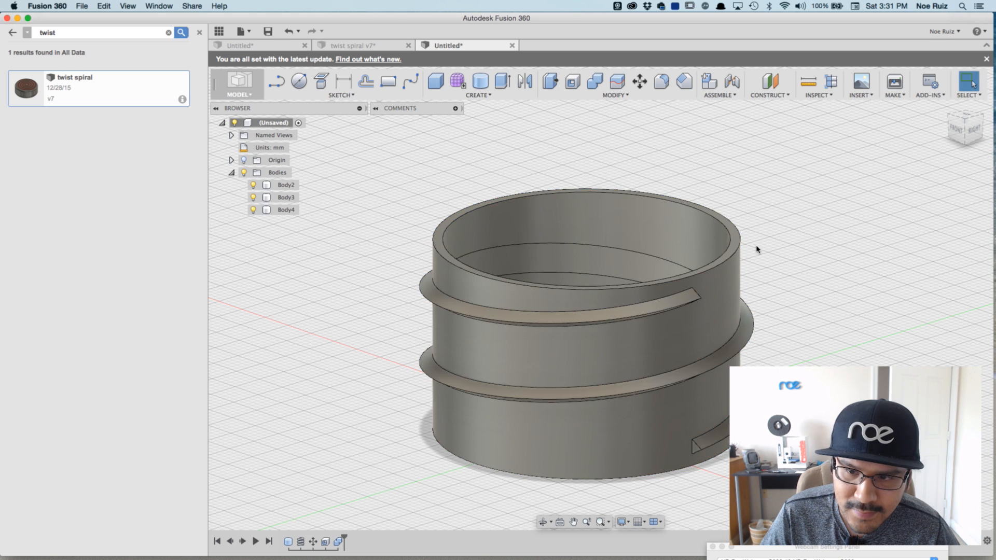
# Step: Hide the leftover coil body inside the cylinder and remove it from the model
pyautogui.click(254, 198)
pyautogui.click(270, 198)
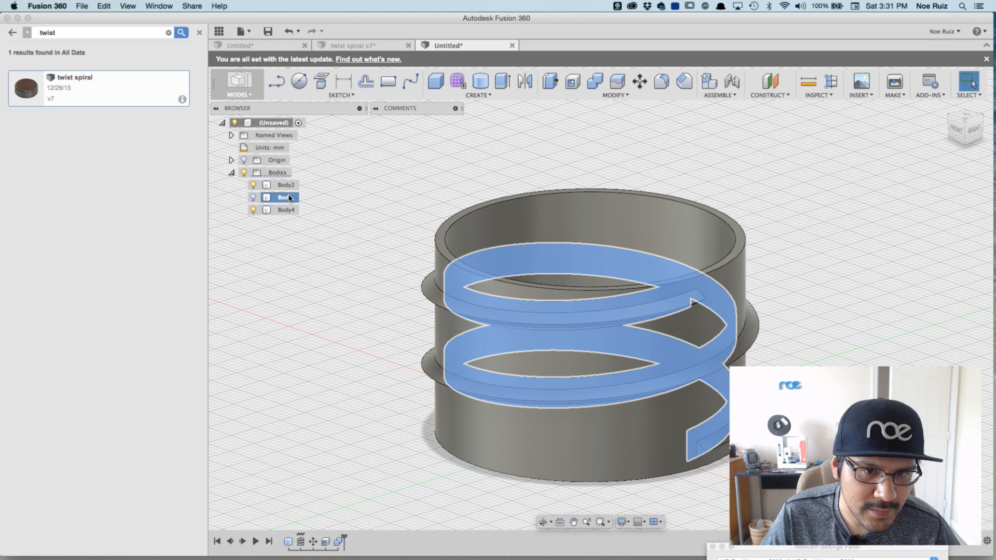
pyautogui.rightClick(284, 197)
pyautogui.click(314, 300)
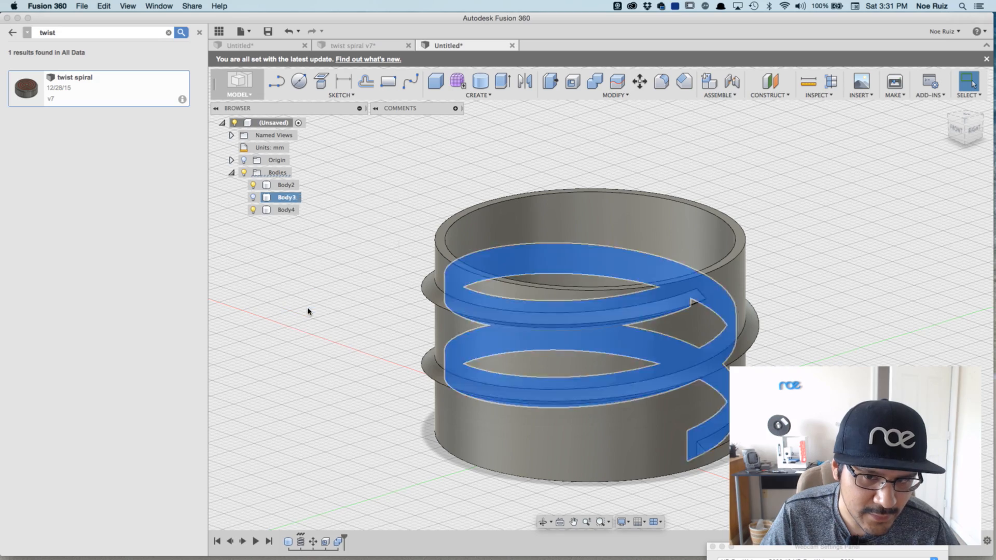
# Step: Examine the trimmed thread on the outside of the ring and the cleared inner wall
pyautogui.moveTo(378, 298)
pyautogui.keyDown('shift'); pyautogui.mouseDown(button='middle')
pyautogui.moveTo(378, 289)
pyautogui.moveTo(504, 277)
pyautogui.moveTo(545, 289)
pyautogui.moveTo(335, 293)
pyautogui.moveTo(388, 275)
pyautogui.moveTo(507, 271)
pyautogui.moveTo(460, 300)
pyautogui.moveTo(398, 283)
pyautogui.moveTo(373, 238)
pyautogui.mouseUp(button='middle'); pyautogui.keyUp('shift')
pyautogui.scroll(3, 453, 288)
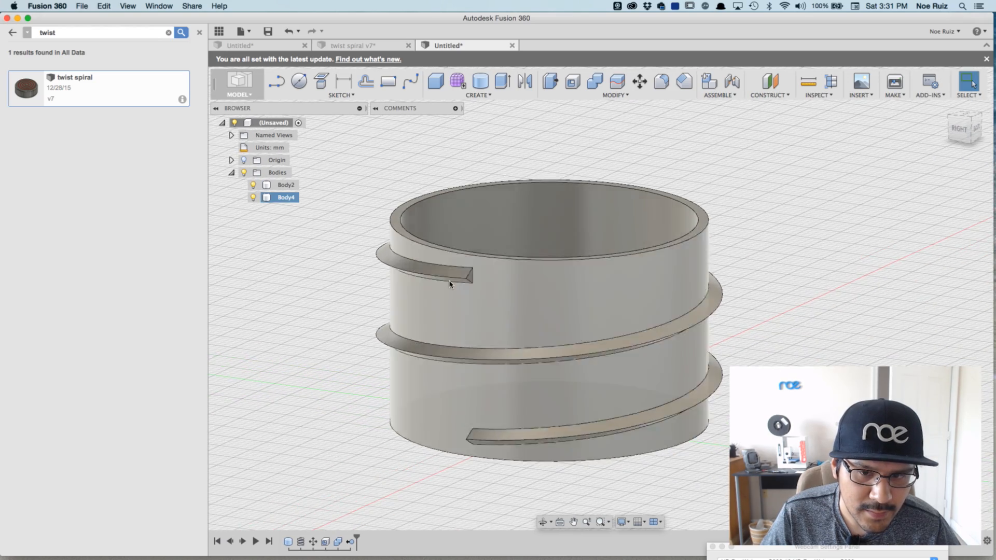
pyautogui.scroll(-4, 422, 270)
pyautogui.scroll(6, 422, 270)
pyautogui.scroll(-5, 422, 270)
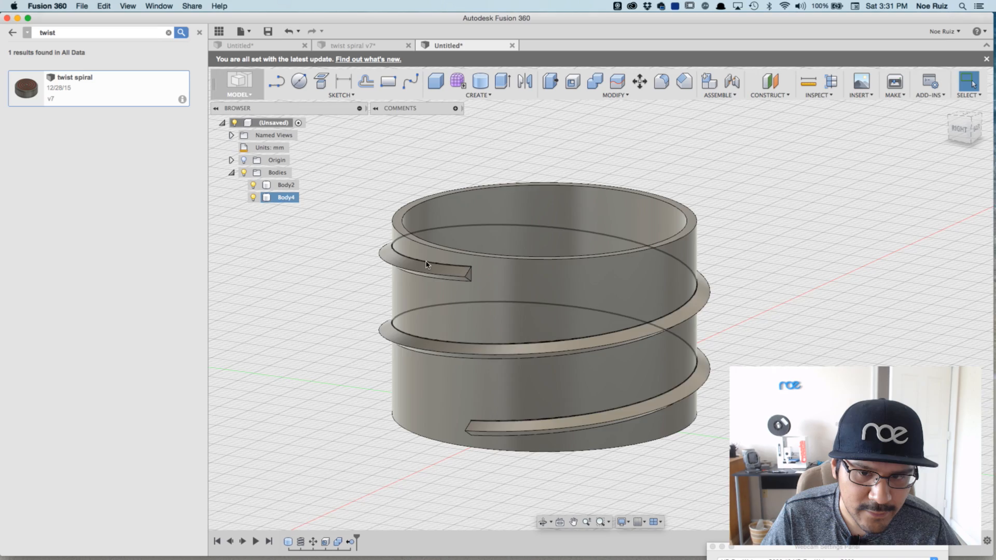
pyautogui.keyDown('shift'); pyautogui.moveTo(341, 251); pyautogui.dragTo(390, 264, button='middle'); pyautogui.keyUp('shift')
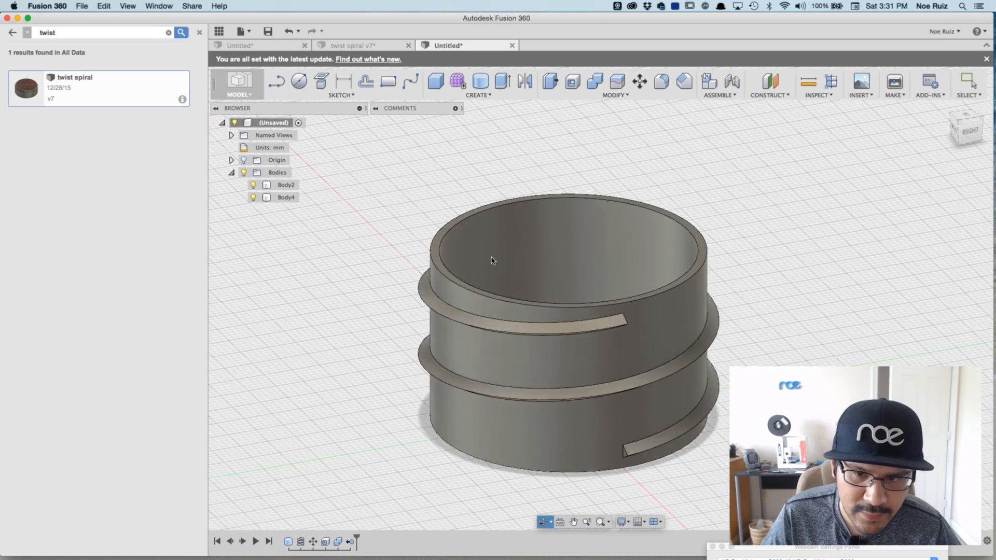
pyautogui.scroll(-5, 524, 279)
pyautogui.scroll(-2, 672, 289)
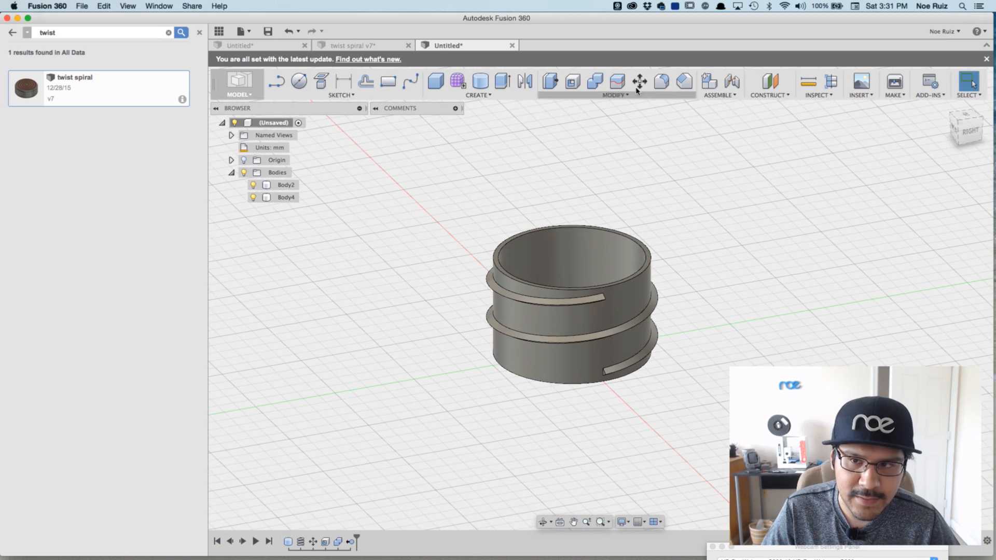
# Step: Start a cylinder on the ground plane, centred on the origin, with a 52 mm base diameter
pyautogui.press('c')
pyautogui.keyDown('shift'); pyautogui.moveTo(725, 251); pyautogui.dragTo(540, 469, button='middle'); pyautogui.keyUp('shift')
pyautogui.click(577, 330)
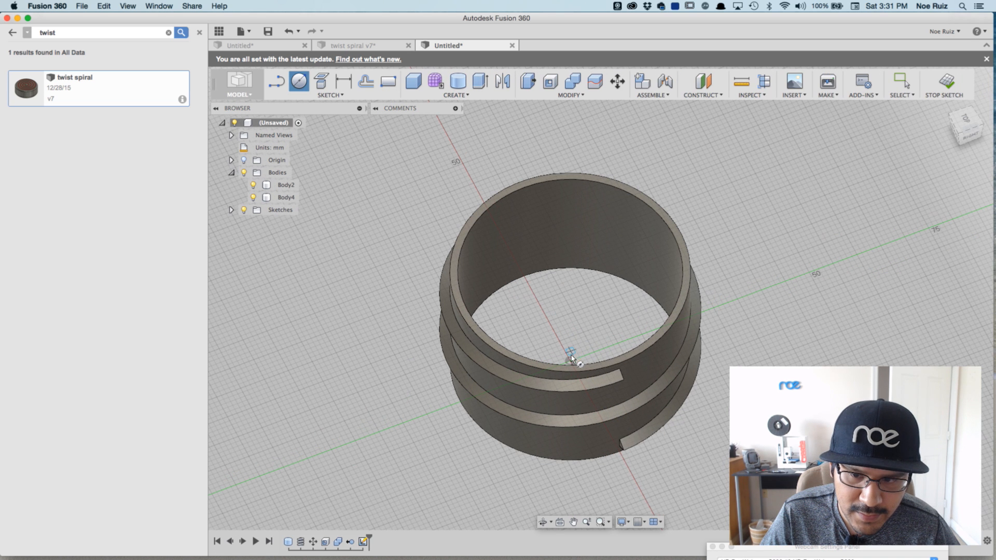
pyautogui.click(570, 361)
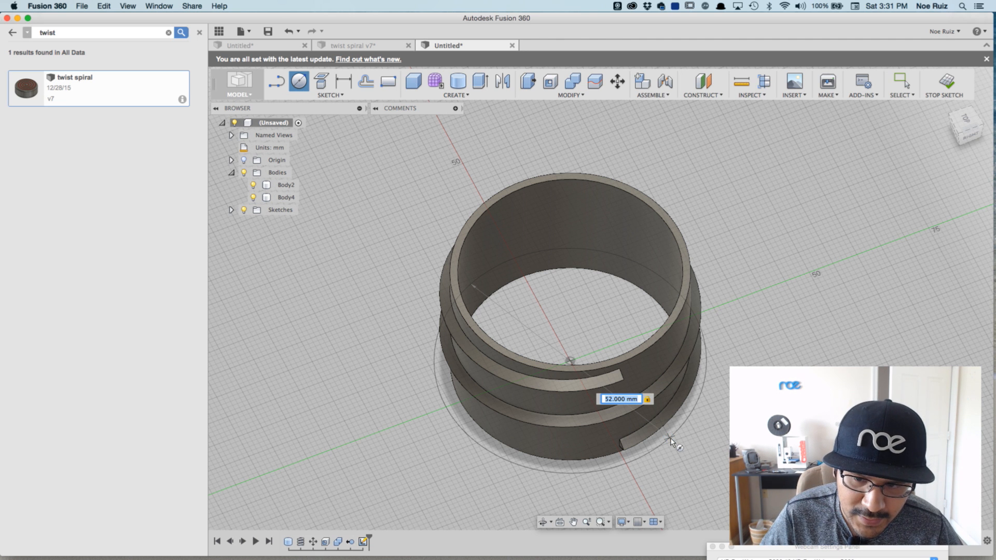
pyautogui.click(671, 442)
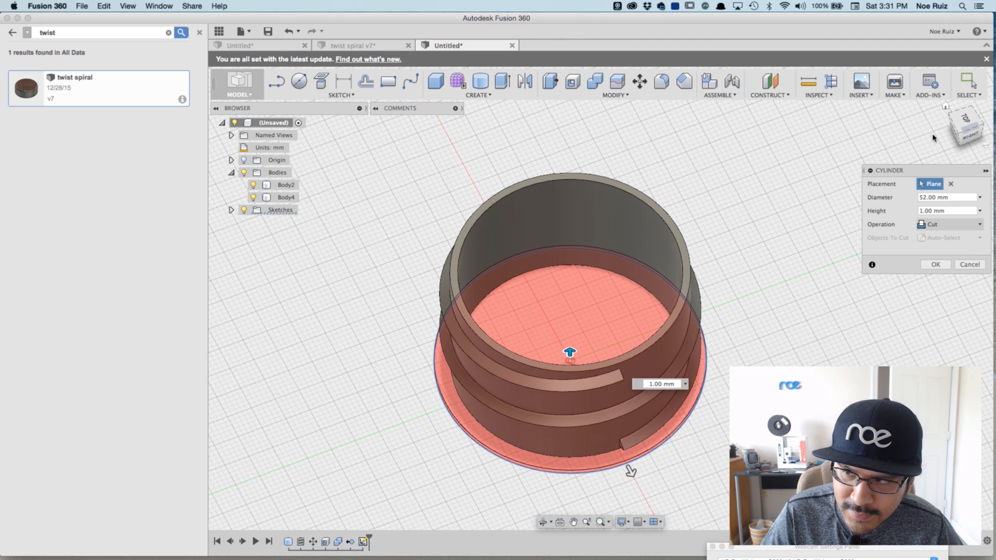
# Step: Make the cylinder a new body 32 mm high, enclosing the threaded ring
pyautogui.click(967, 140)
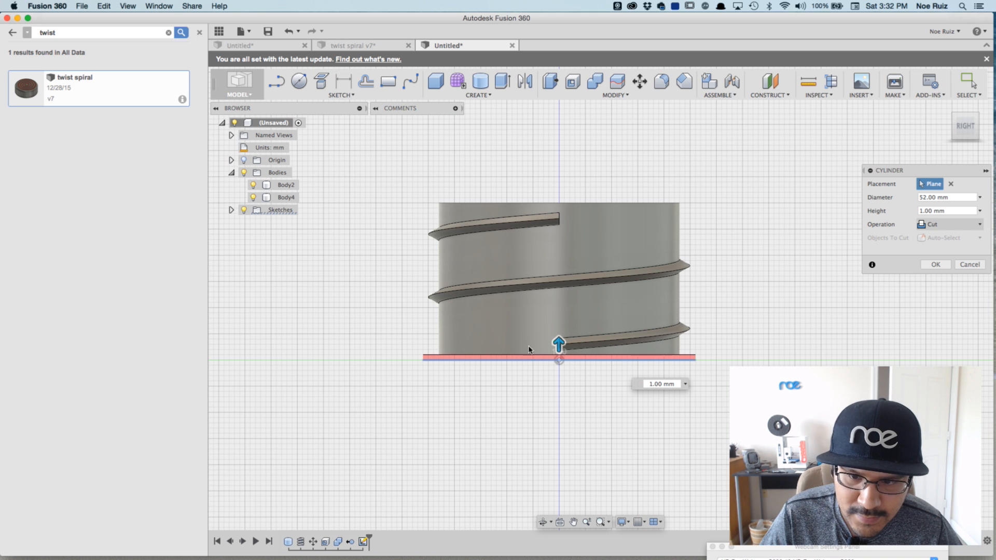
pyautogui.click(979, 224)
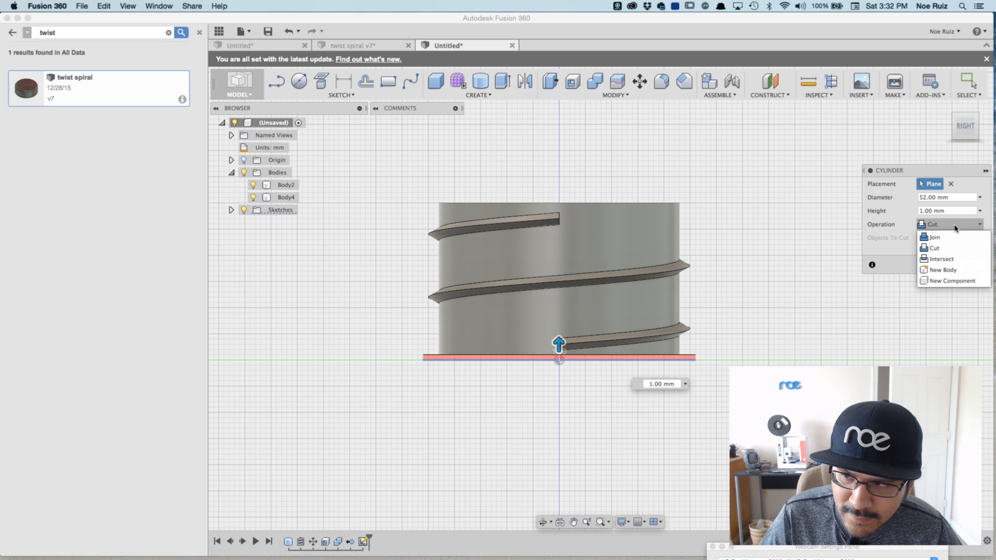
pyautogui.click(936, 272)
pyautogui.moveTo(559, 343); pyautogui.dragTo(559, 175)
pyautogui.scroll(-3, 575, 180)
pyautogui.keyDown('shift'); pyautogui.moveTo(495, 148); pyautogui.dragTo(611, 186, button='middle'); pyautogui.keyUp('shift')
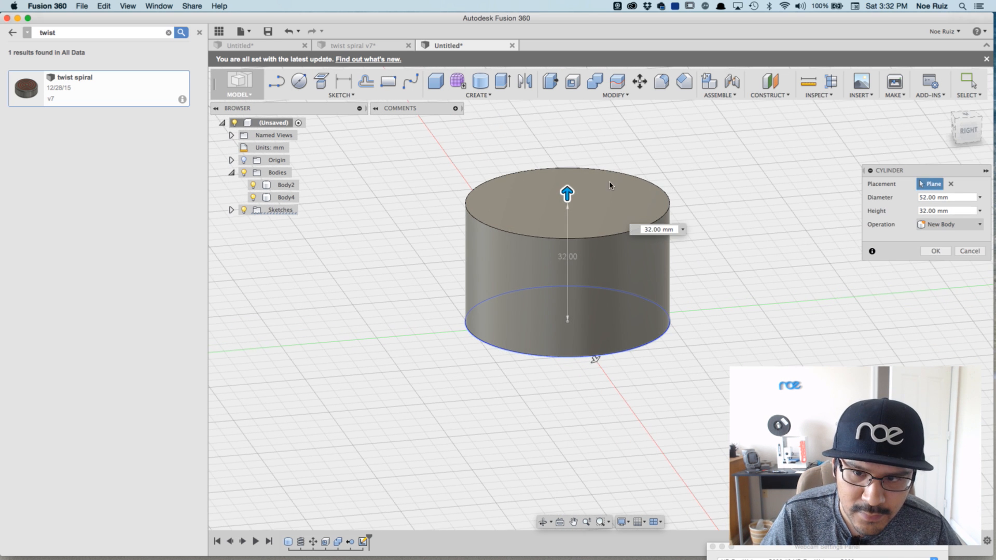
pyautogui.click(933, 251)
# Step: Shell the new outer cylinder through its bottom face with a 1.5 mm inside thickness
pyautogui.keyDown('shift'); pyautogui.moveTo(718, 300); pyautogui.dragTo(725, 170, button='middle'); pyautogui.keyUp('shift')
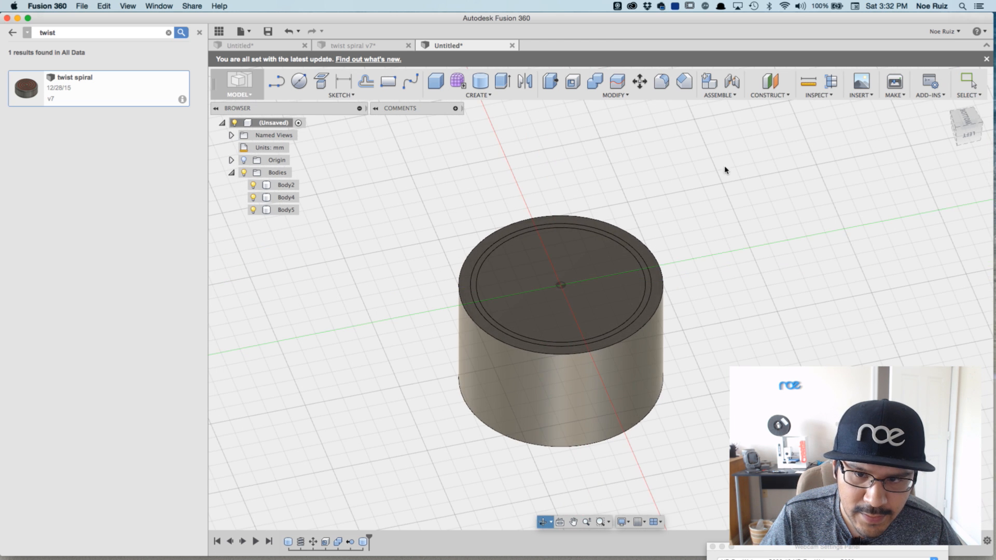
pyautogui.scroll(5, 434, 285)
pyautogui.click(519, 284)
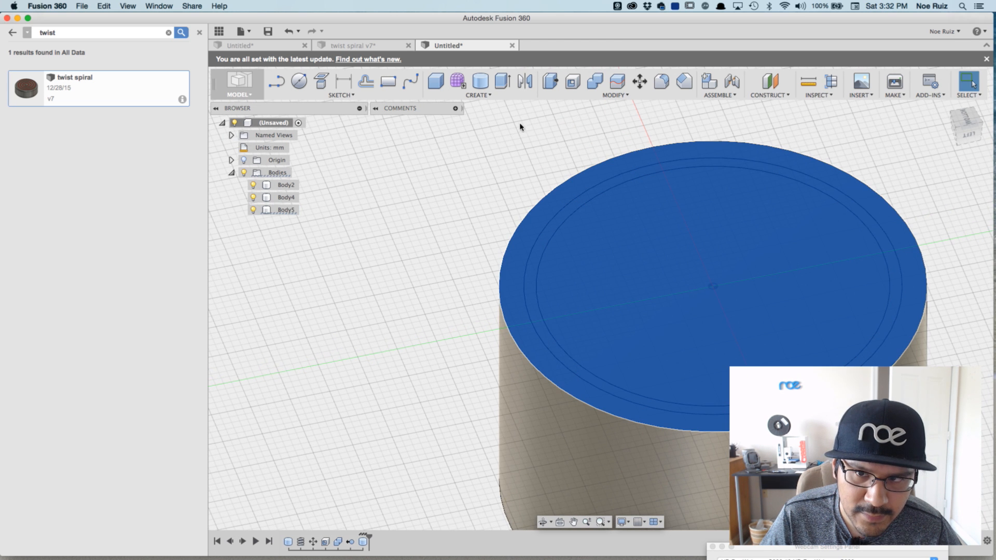
pyautogui.click(573, 81)
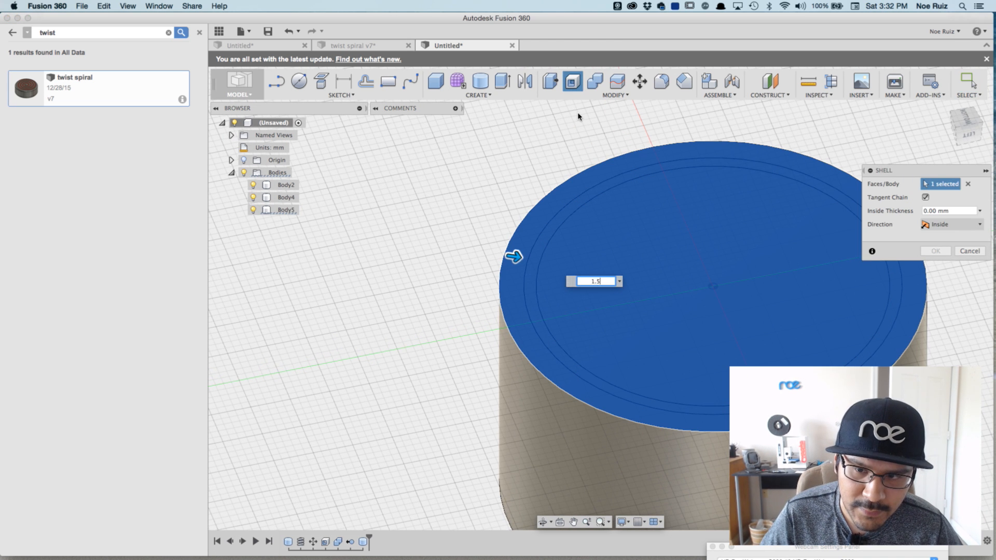
pyautogui.write('1.5')
pyautogui.press('Return')
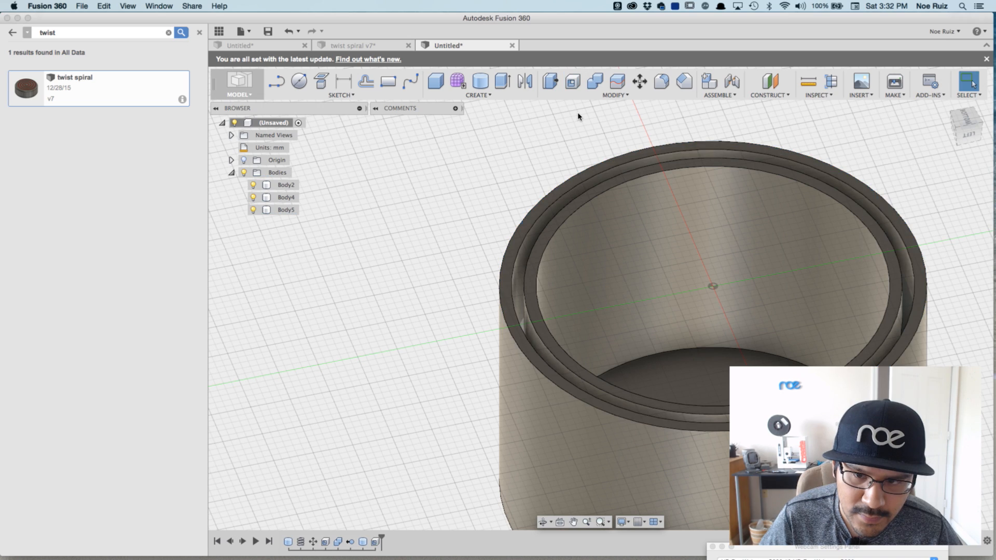
# Step: Edit the outer cylinder feature and set its diameter to 50 mm
pyautogui.scroll(-3, 407, 247)
pyautogui.keyDown('shift'); pyautogui.moveTo(407, 247); pyautogui.dragTo(455, 264, button='middle'); pyautogui.keyUp('shift')
pyautogui.scroll(4, 482, 270)
pyautogui.scroll(-3, 482, 269)
pyautogui.moveTo(411, 327); pyautogui.dragTo(363, 395, button='middle')
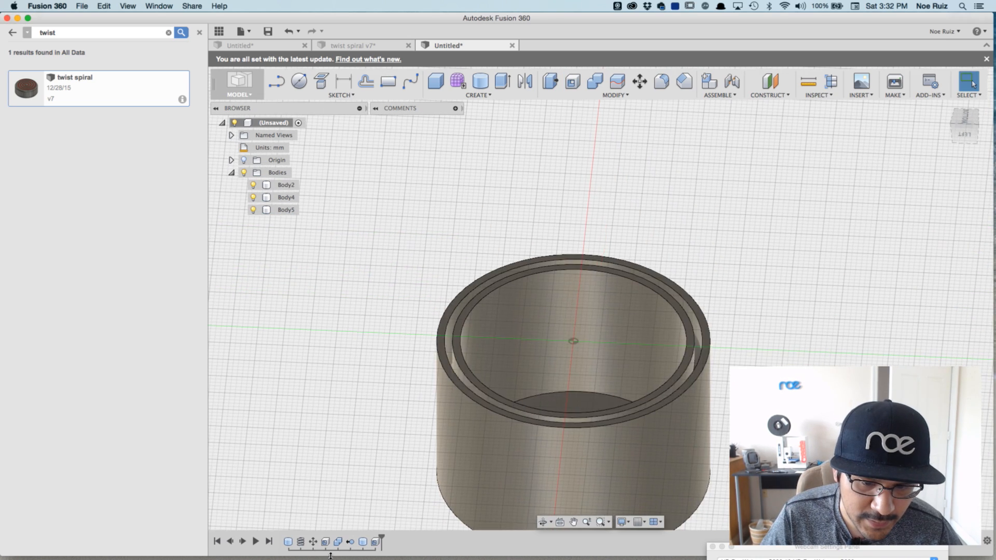
pyautogui.doubleClick(362, 541)
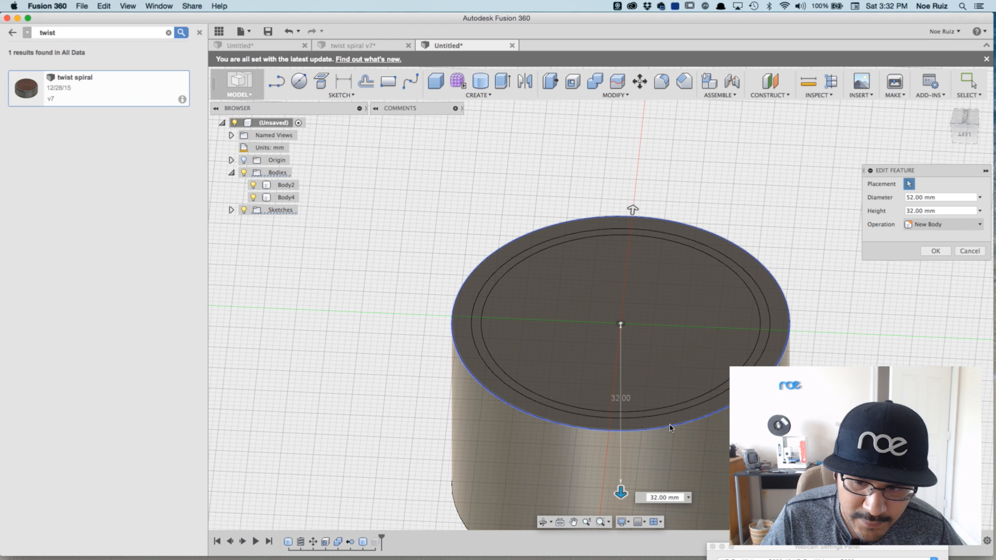
pyautogui.click(909, 197)
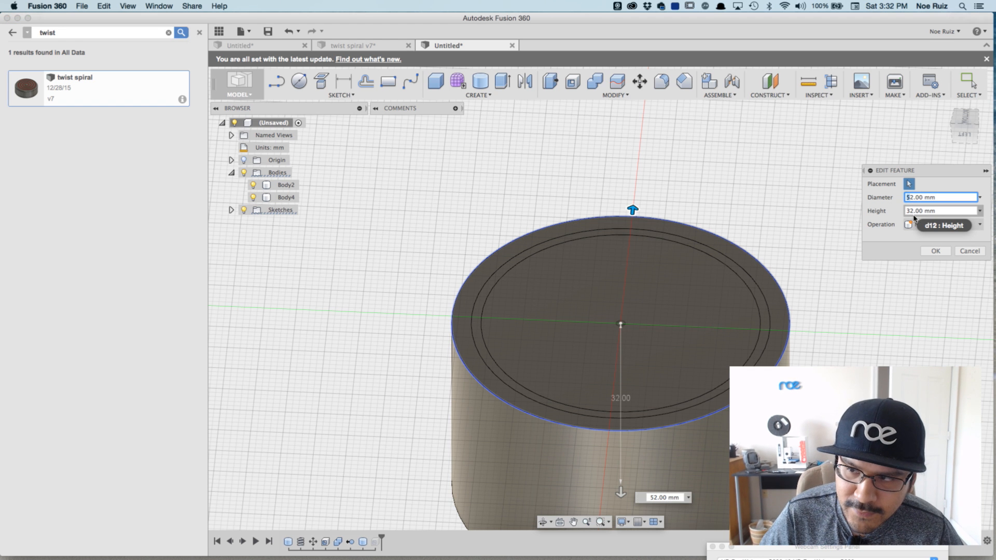
pyautogui.press('Return')
# Step: Examine the gap between the ring and outer shell and where the thread meets the shell's wall
pyautogui.scroll(5, 406, 333)
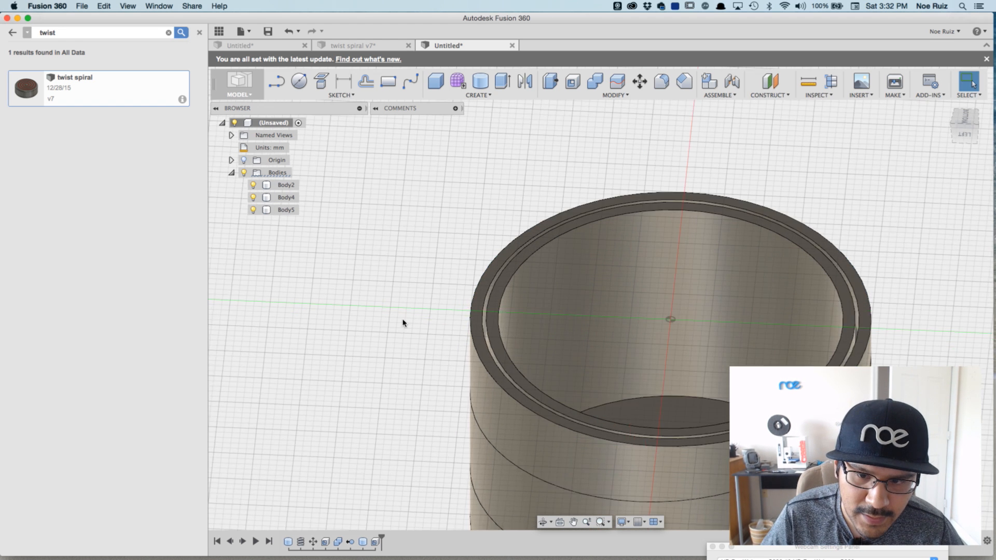
pyautogui.scroll(-3, 513, 316)
pyautogui.moveTo(448, 271); pyautogui.dragTo(422, 232, button='middle')
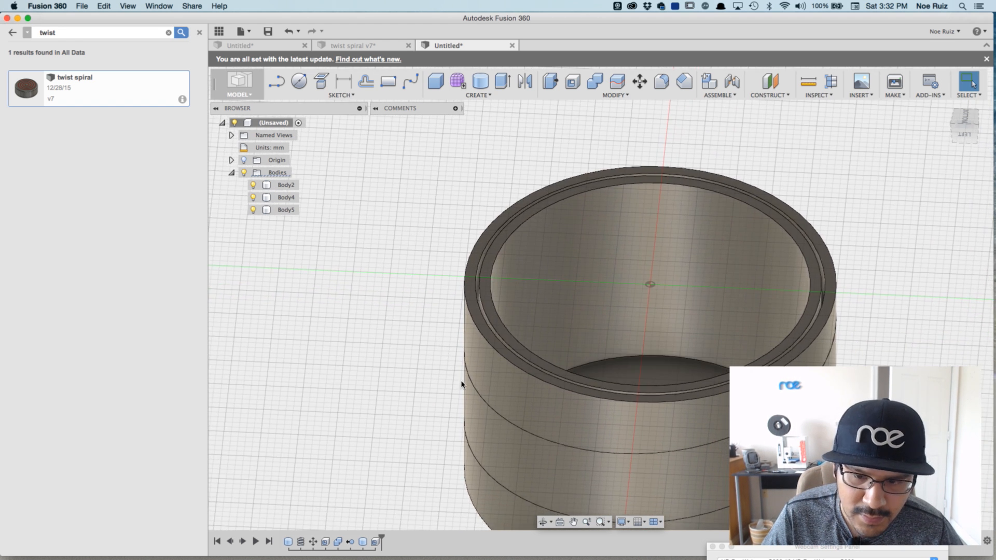
pyautogui.scroll(2, 459, 377)
pyautogui.scroll(-3, 479, 401)
pyautogui.keyDown('shift'); pyautogui.moveTo(375, 325); pyautogui.dragTo(410, 327, button='middle'); pyautogui.keyUp('shift')
pyautogui.scroll(4, 472, 352)
pyautogui.scroll(-3, 483, 348)
pyautogui.scroll(2, 431, 191)
pyautogui.scroll(-3, 431, 190)
pyautogui.keyDown('shift'); pyautogui.moveTo(431, 187); pyautogui.dragTo(482, 211, button='middle'); pyautogui.keyUp('shift')
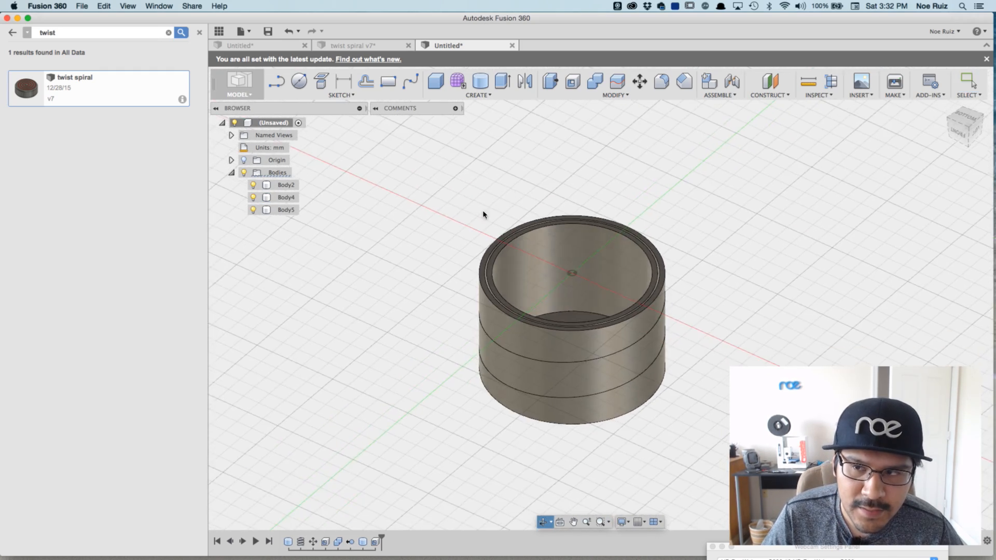
# Step: Show the origin planes and create a section analysis through the vertical XZ plane at 0 mm
pyautogui.click(830, 83)
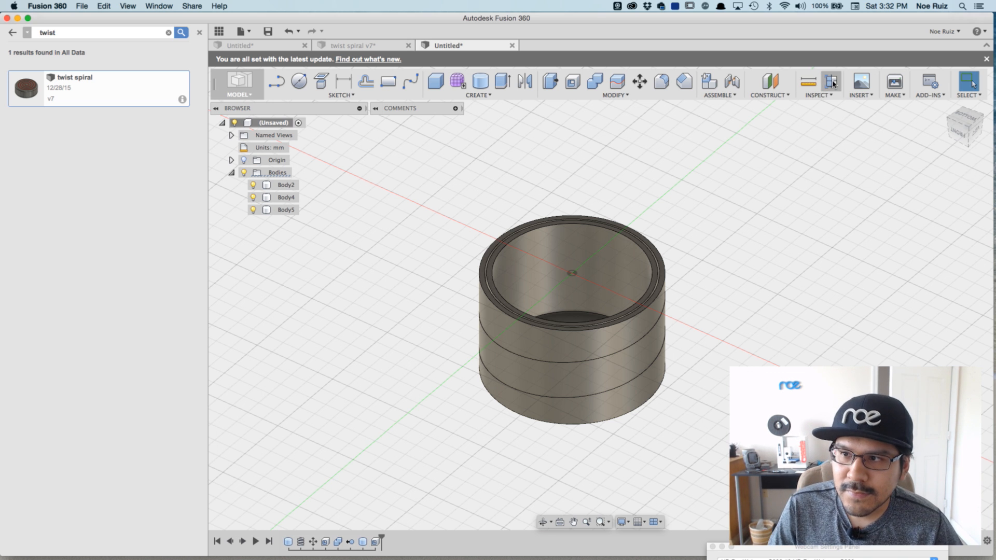
pyautogui.click(244, 161)
pyautogui.click(545, 285)
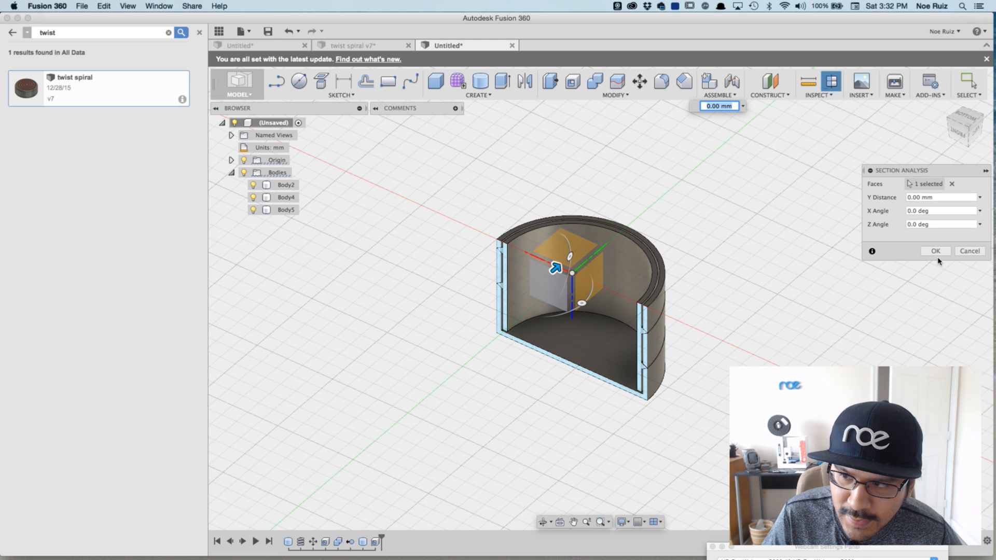
pyautogui.click(936, 251)
# Step: Examine the thread profile against the outer shell's wall in the front view of the section
pyautogui.click(959, 133)
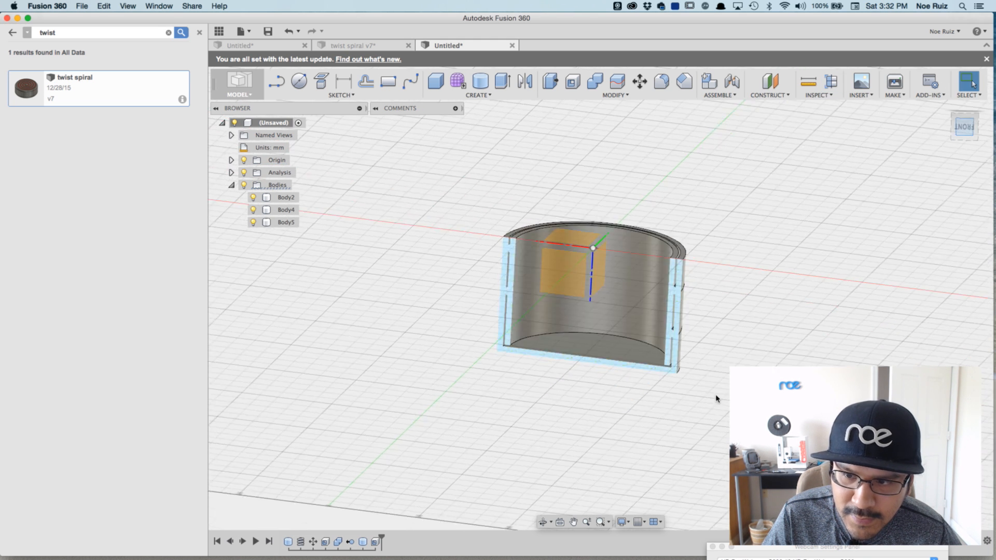
pyautogui.scroll(8, 704, 280)
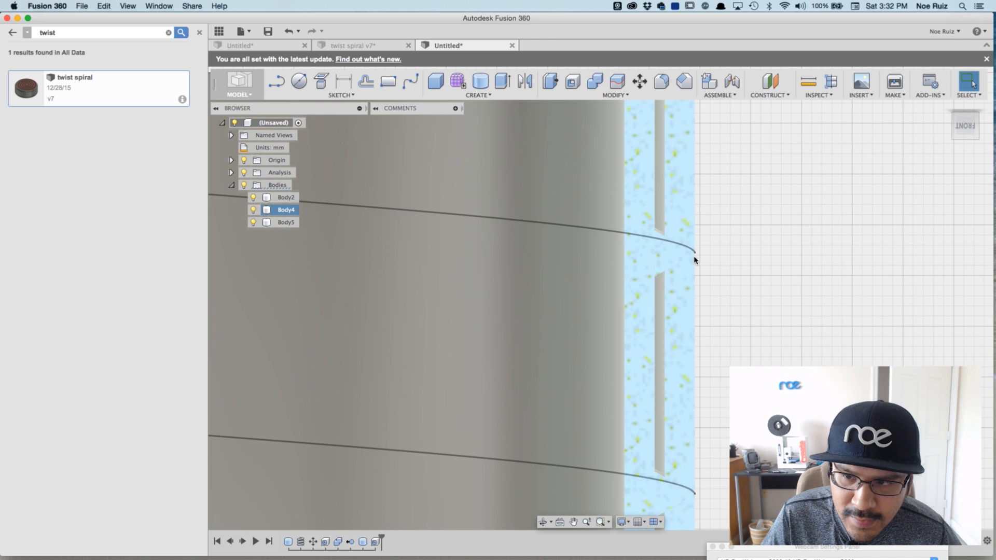
pyautogui.scroll(-10, 695, 238)
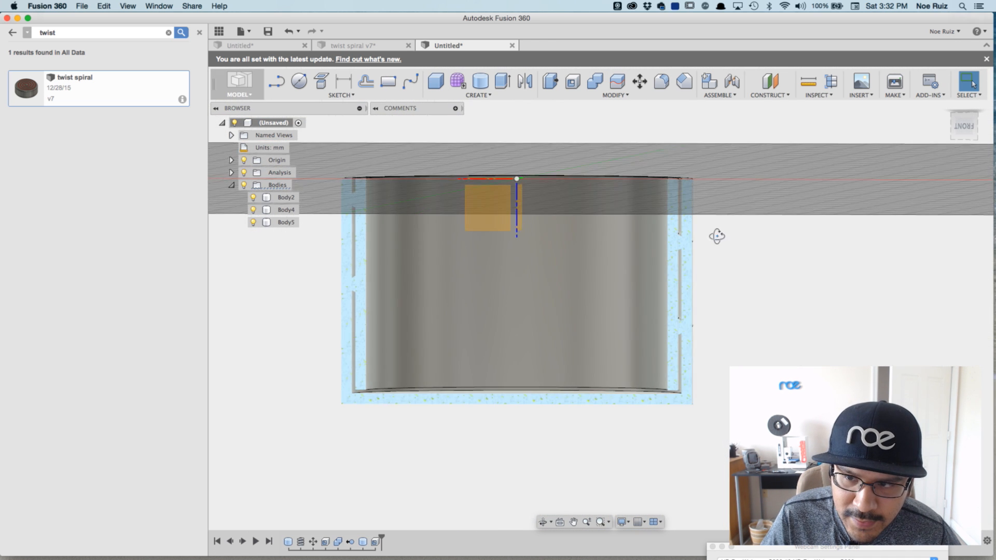
pyautogui.scroll(5, 695, 249)
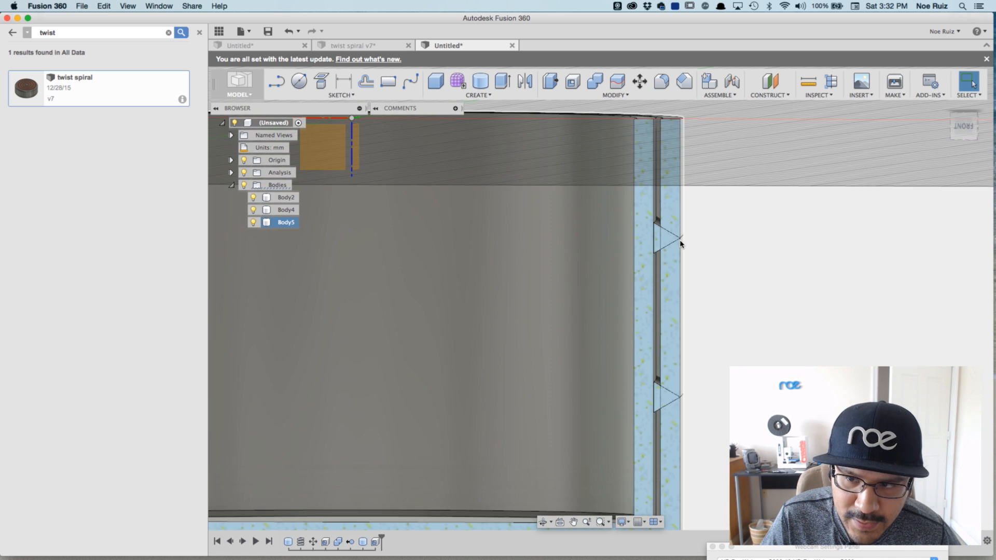
pyautogui.scroll(-5, 671, 208)
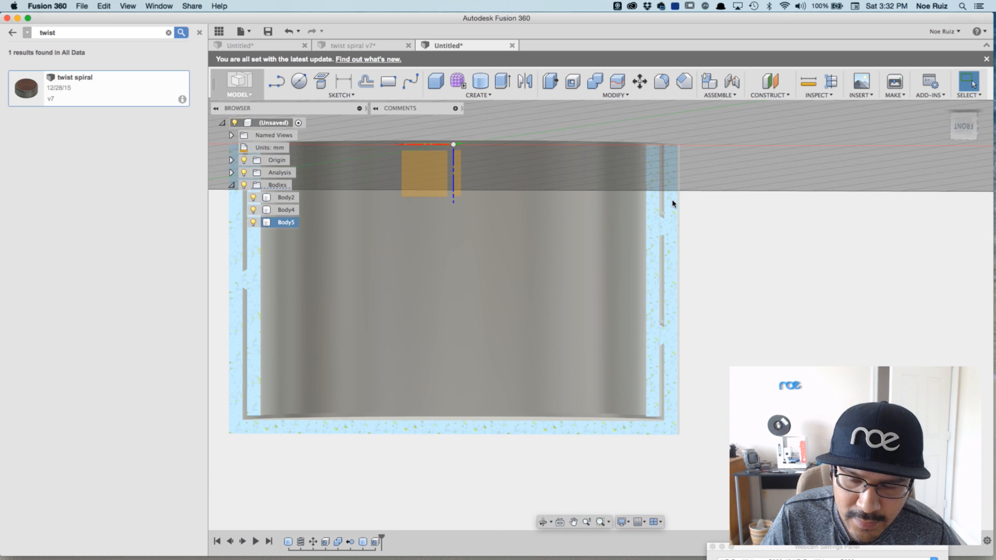
# Step: Edit the outer cylinder feature and increase its diameter to widen the gap around the threaded ring
pyautogui.scroll(-4, 700, 283)
pyautogui.keyDown('shift'); pyautogui.moveTo(742, 312); pyautogui.dragTo(509, 530, button='middle'); pyautogui.keyUp('shift')
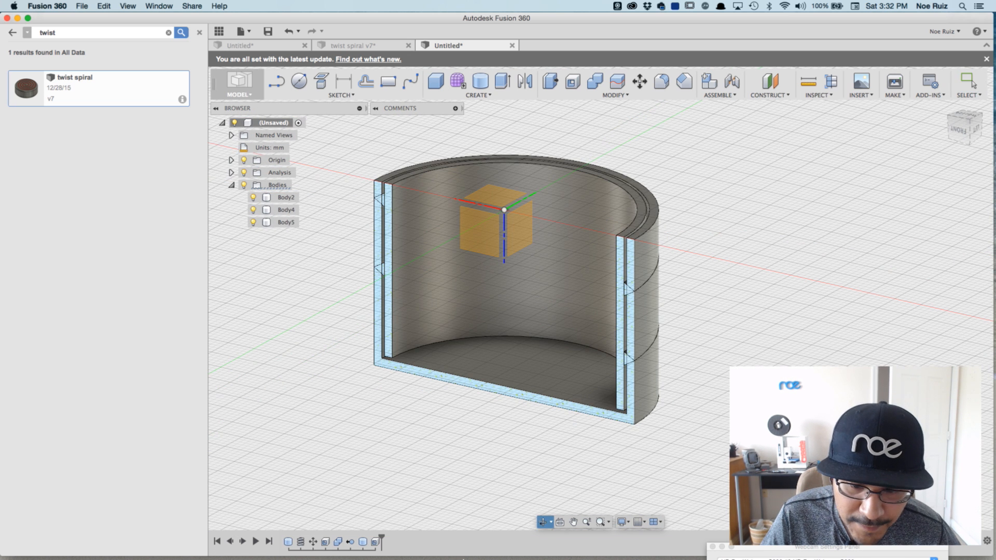
pyautogui.doubleClick(362, 541)
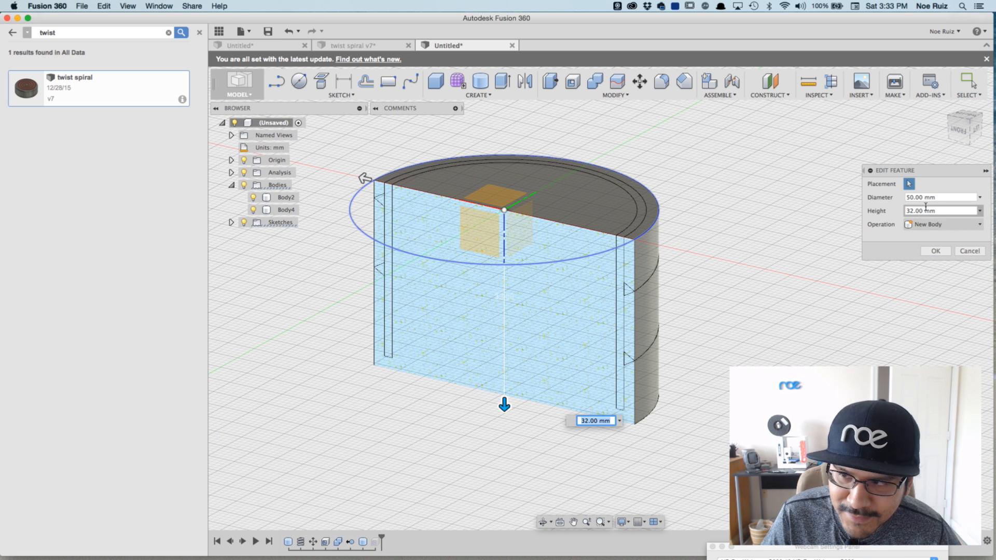
pyautogui.hotkey('shift', 'Tab')
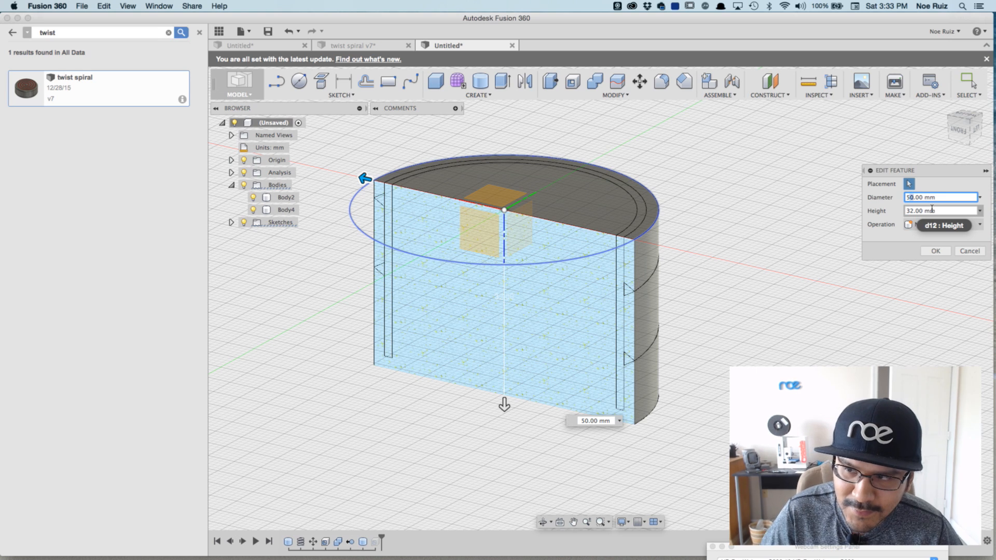
pyautogui.press('Return')
pyautogui.keyDown('shift'); pyautogui.moveTo(929, 211); pyautogui.dragTo(677, 231, button='middle'); pyautogui.keyUp('shift')
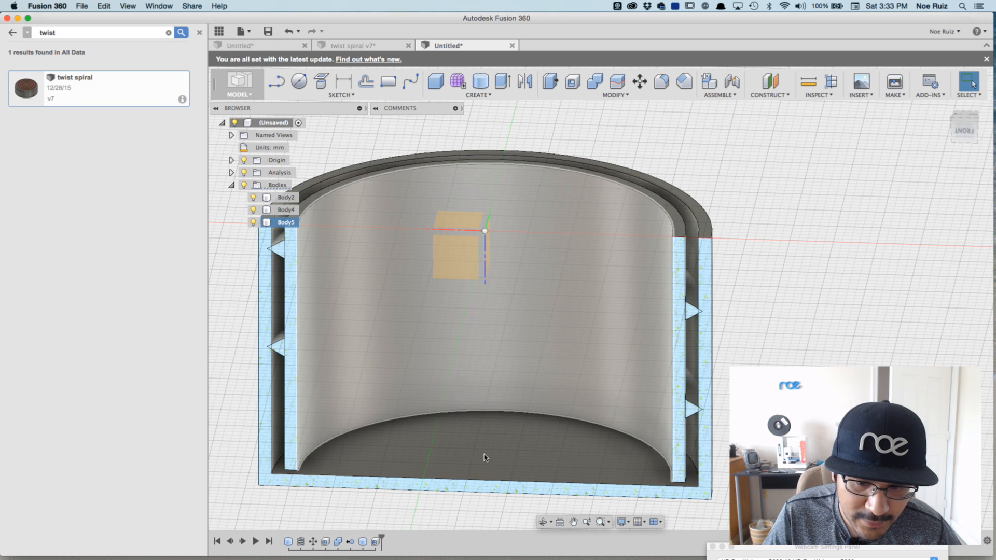
# Step: Edit the outer cylinder's shell feature and set its inside thickness to 2 mm
pyautogui.doubleClick(374, 543)
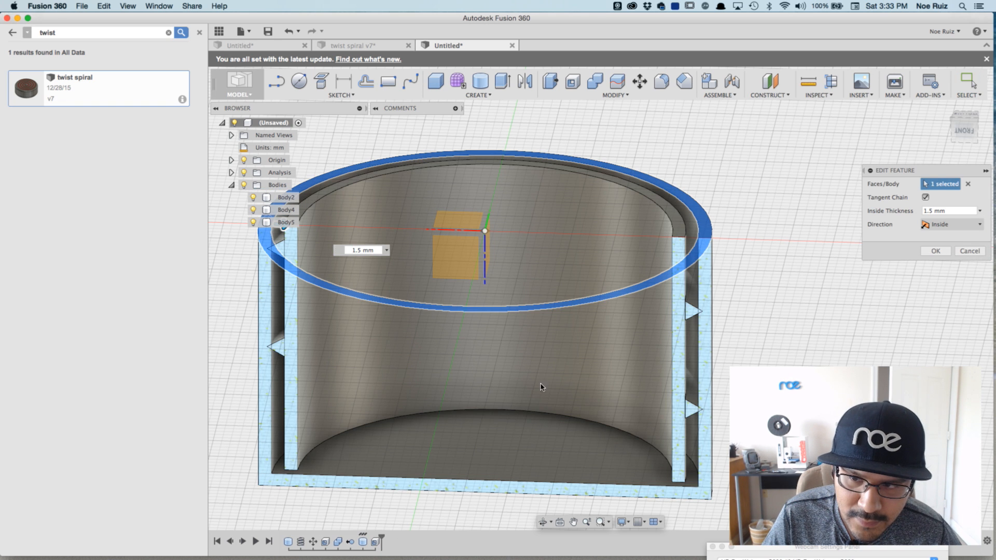
pyautogui.doubleClick(931, 210)
pyautogui.write('2')
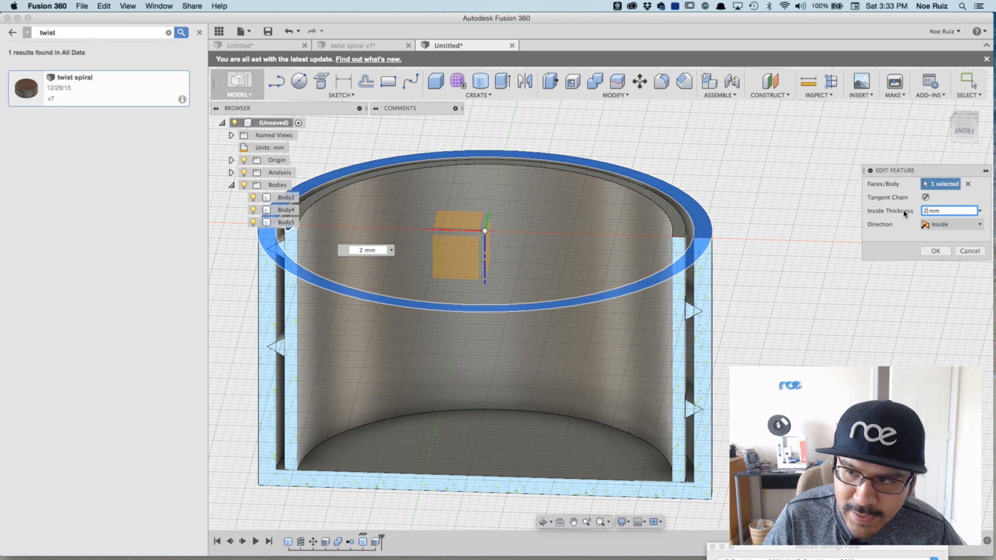
pyautogui.press('Return')
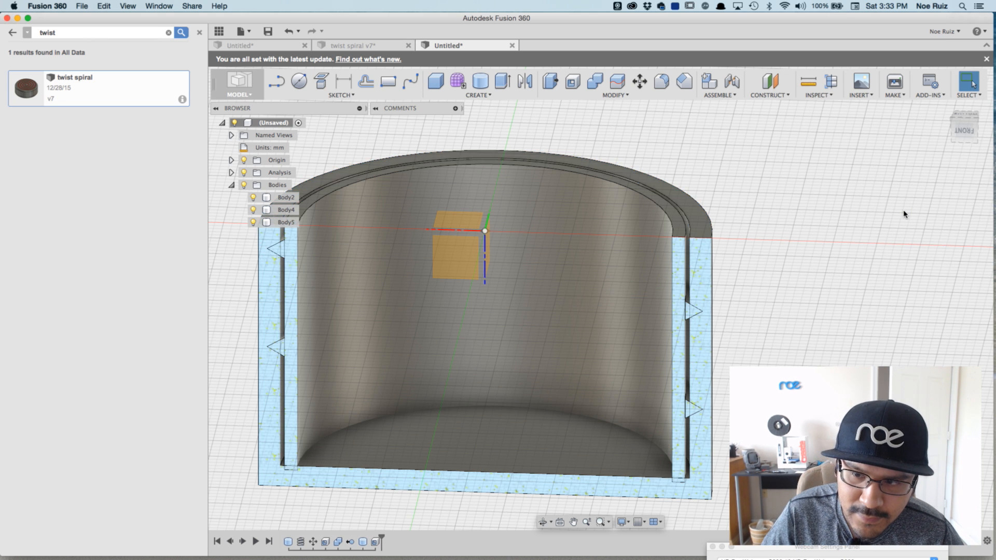
# Step: Measure the clearance between the inner ring's outer edge and the outer shell's inner edge at the rim
pyautogui.scroll(-3, 903, 214)
pyautogui.keyDown('shift'); pyautogui.moveTo(772, 182); pyautogui.dragTo(756, 189, button='middle'); pyautogui.keyUp('shift')
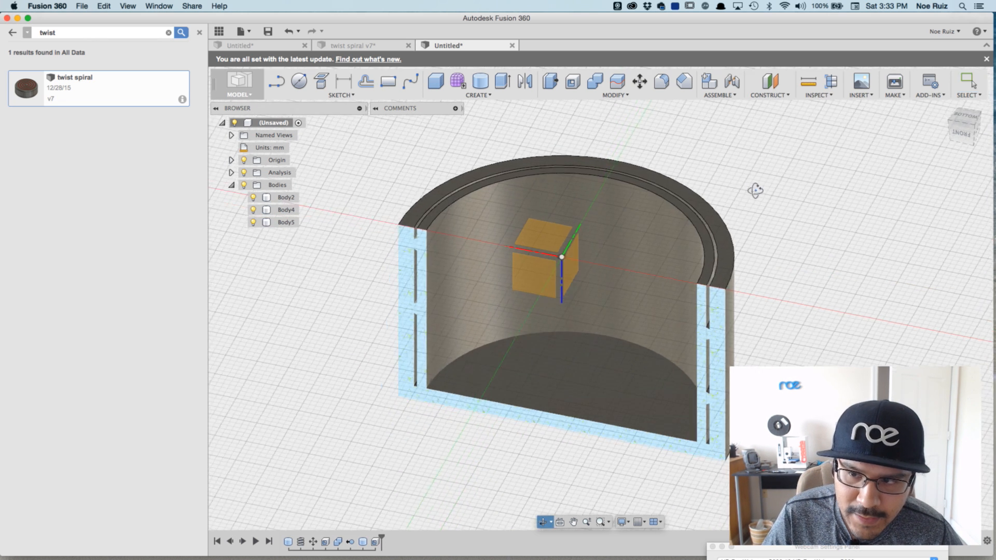
pyautogui.scroll(5, 752, 197)
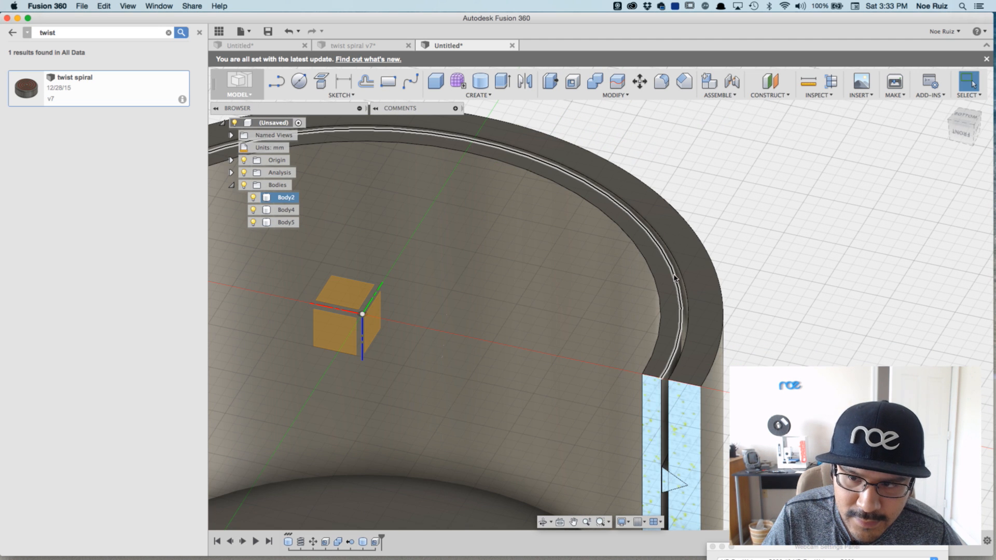
pyautogui.click(682, 272)
pyautogui.click(766, 250)
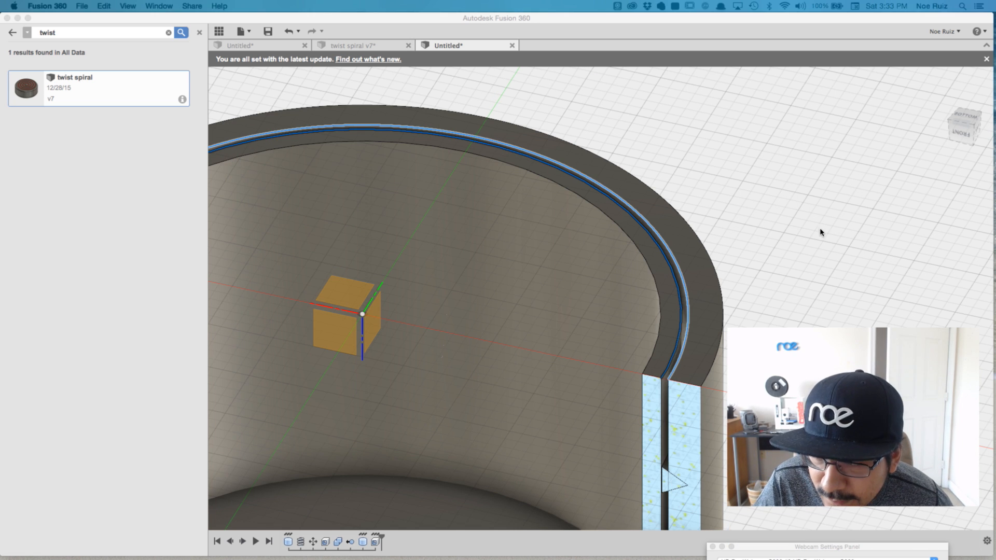
pyautogui.click(827, 38)
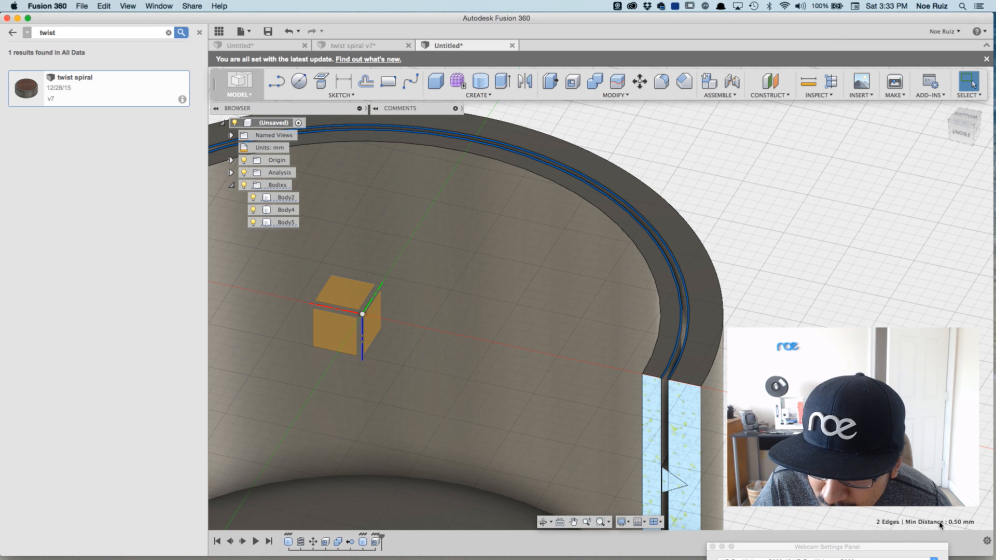
# Step: Turn off the section analysis and hide the inner ring body, leaving the coil and outer shell visible
pyautogui.scroll(-4, 874, 370)
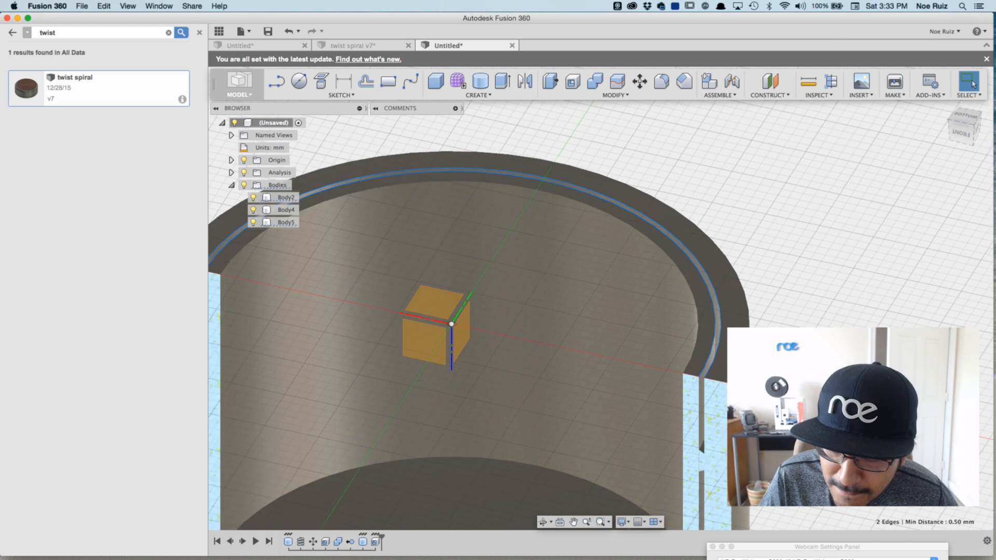
pyautogui.keyDown('shift'); pyautogui.moveTo(828, 280); pyautogui.dragTo(415, 241, button='middle'); pyautogui.keyUp('shift')
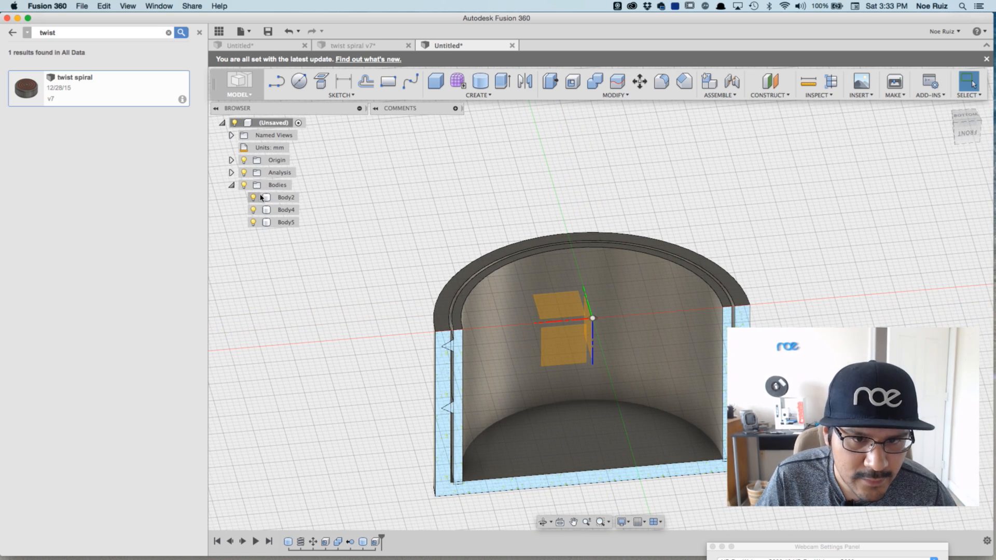
pyautogui.click(244, 172)
pyautogui.keyDown('shift'); pyautogui.moveTo(335, 338); pyautogui.dragTo(372, 294, button='middle'); pyautogui.keyUp('shift')
pyautogui.scroll(3, 372, 295)
pyautogui.click(392, 255)
pyautogui.click(428, 265)
pyautogui.click(421, 251)
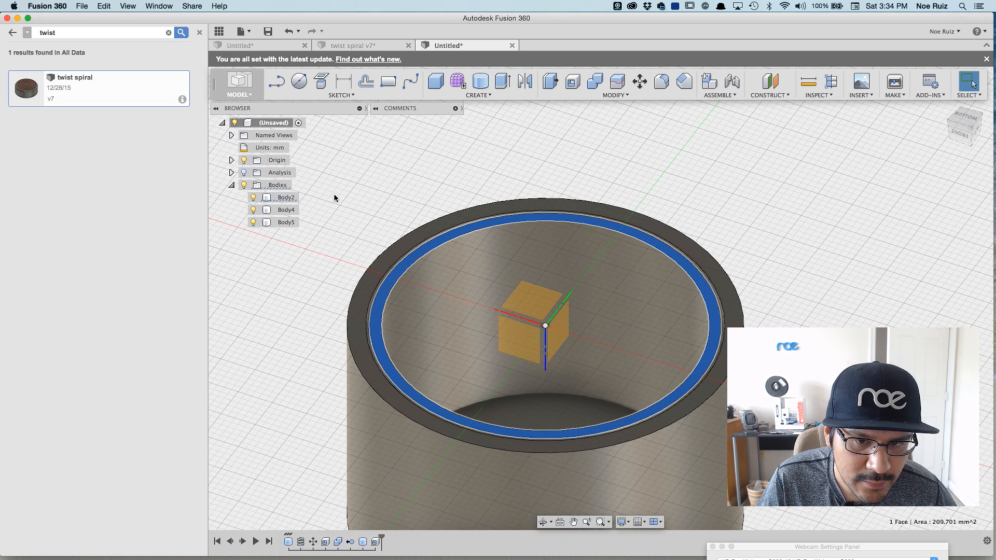
pyautogui.click(254, 198)
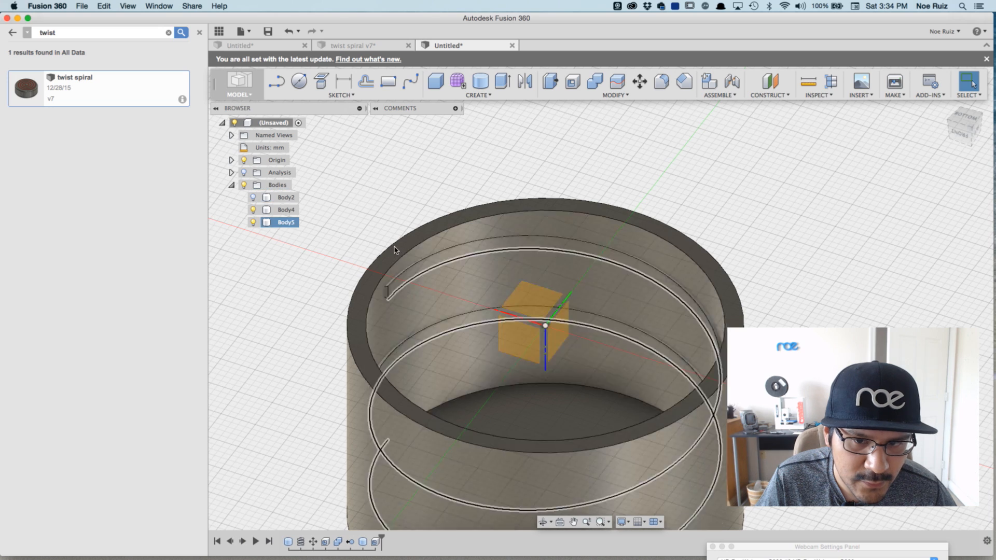
# Step: Combine the outer shell as target with the coil thread as tool, using the Cut operation with Keep Tools enabled
pyautogui.scroll(2, 409, 292)
pyautogui.scroll(-3, 410, 292)
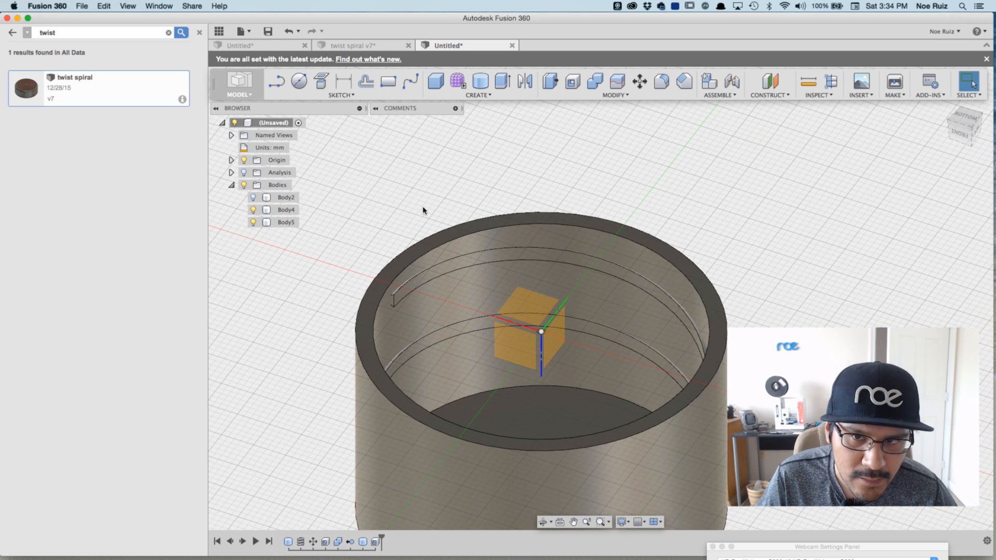
pyautogui.moveTo(423, 212); pyautogui.dragTo(428, 187, button='middle')
pyautogui.scroll(-3, 428, 190)
pyautogui.scroll(3, 422, 193)
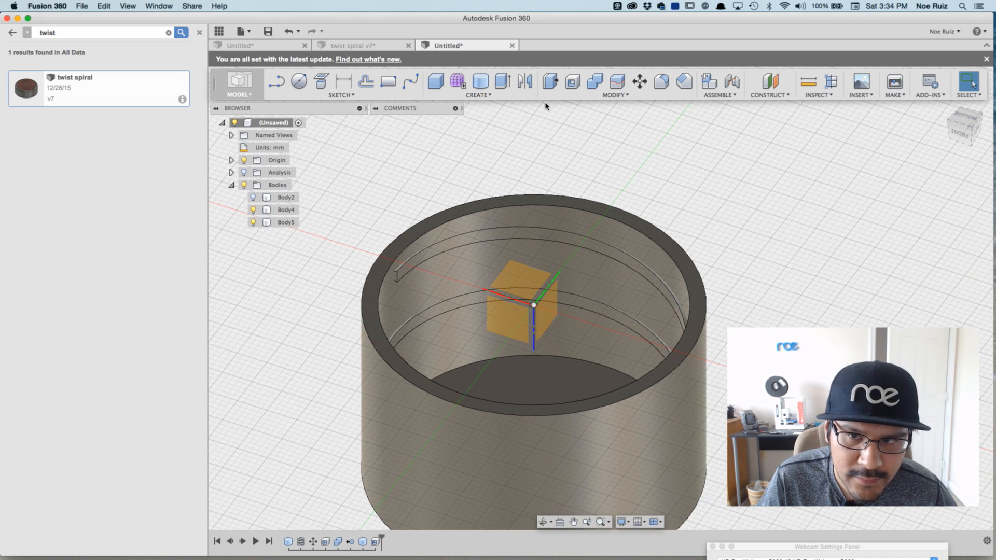
pyautogui.click(595, 90)
pyautogui.click(369, 300)
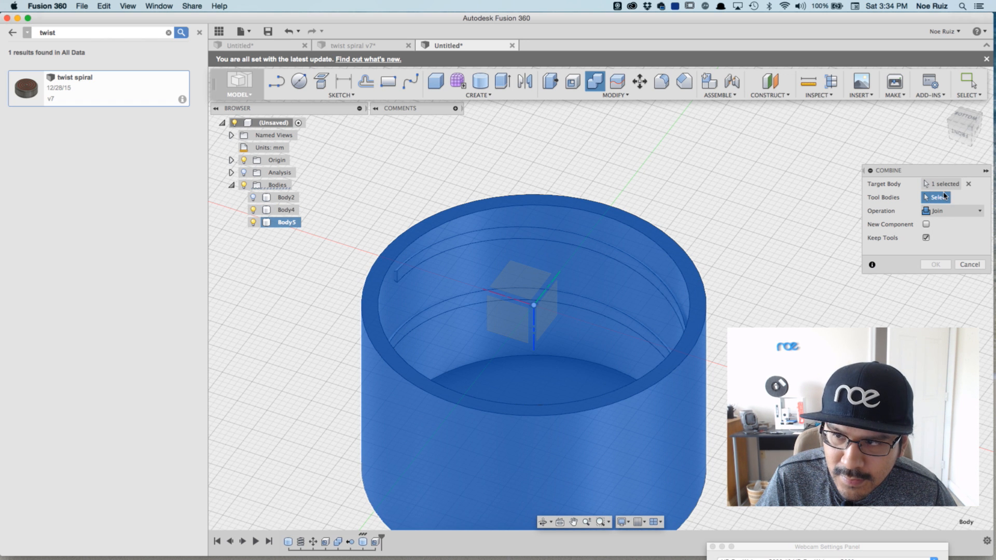
pyautogui.scroll(2, 434, 246)
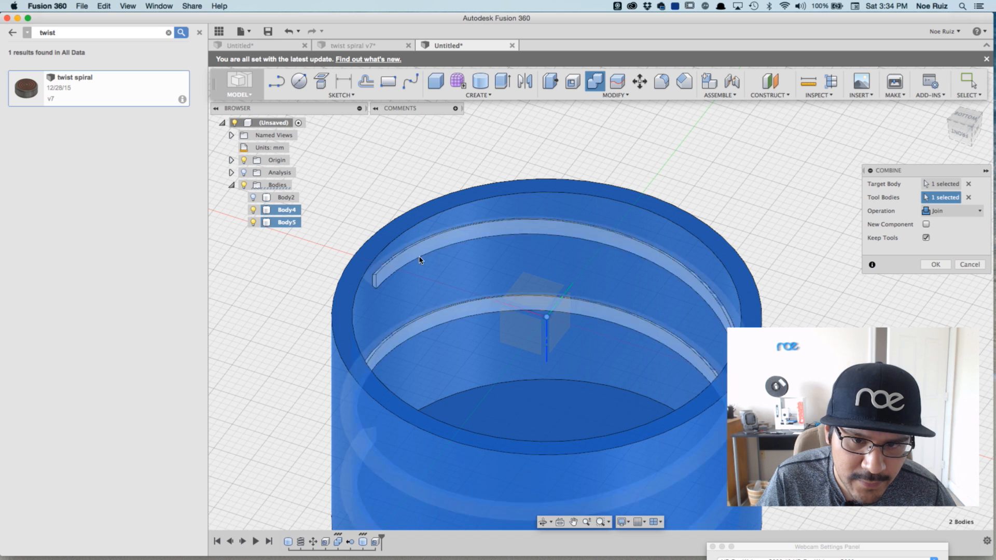
pyautogui.click(968, 211)
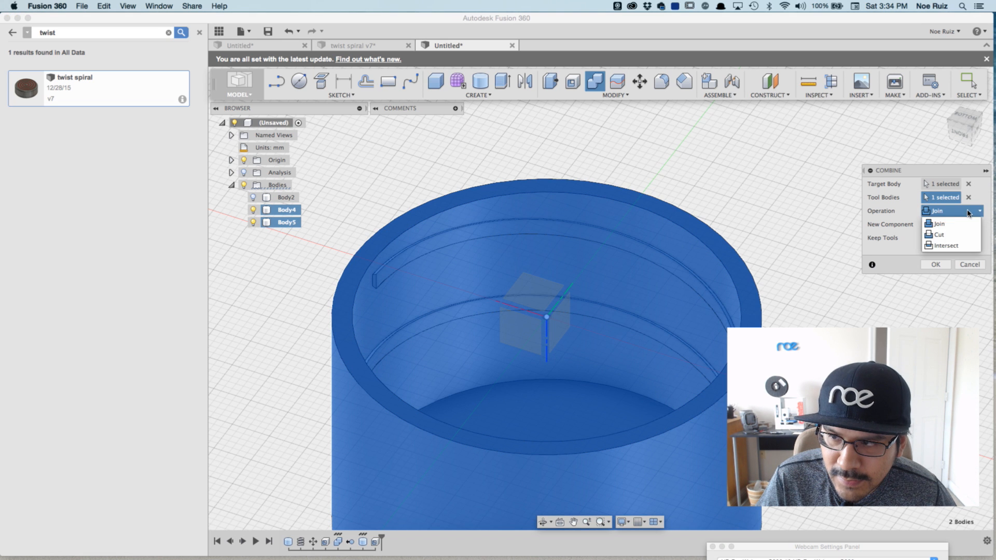
pyautogui.click(950, 235)
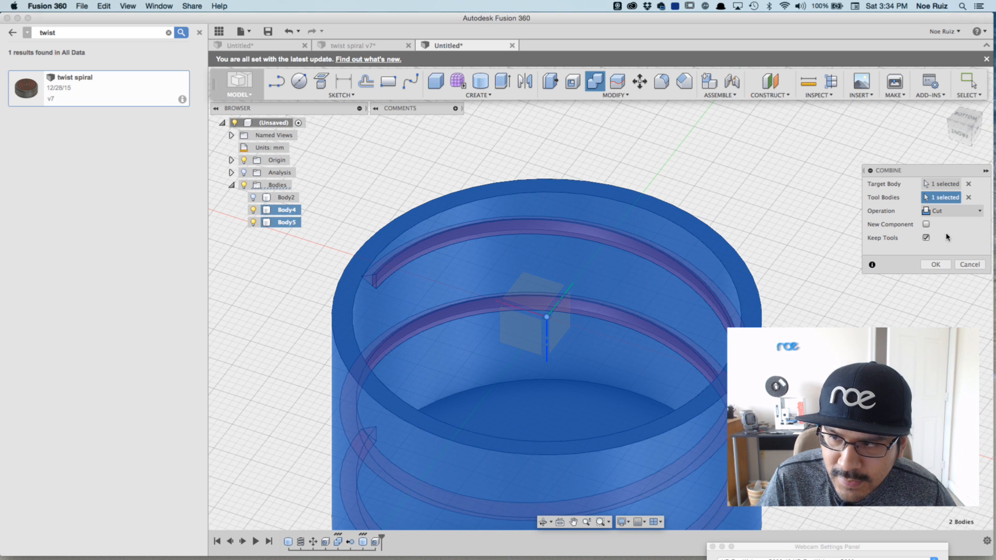
pyautogui.click(936, 265)
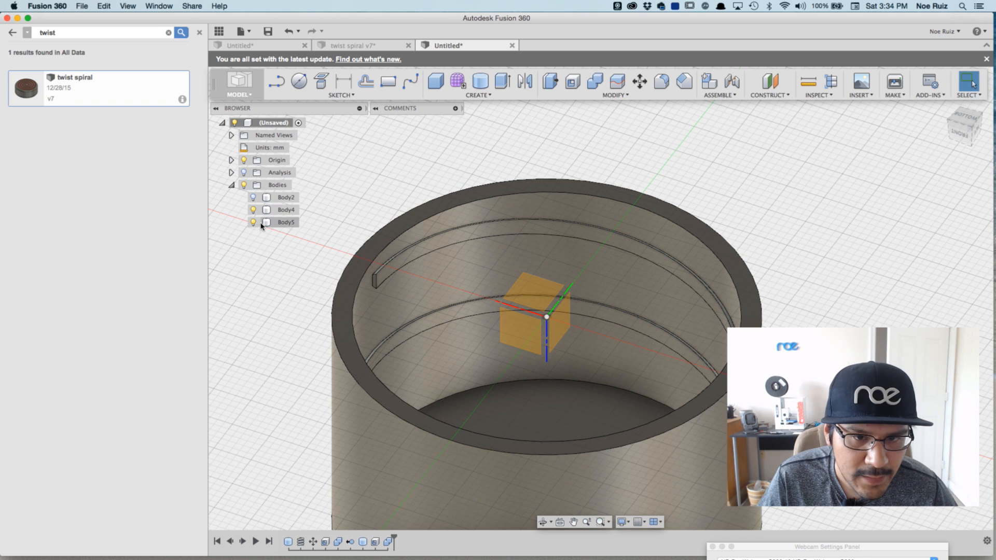
# Step: Hide the coil thread body and turn the section analysis back on
pyautogui.click(262, 222)
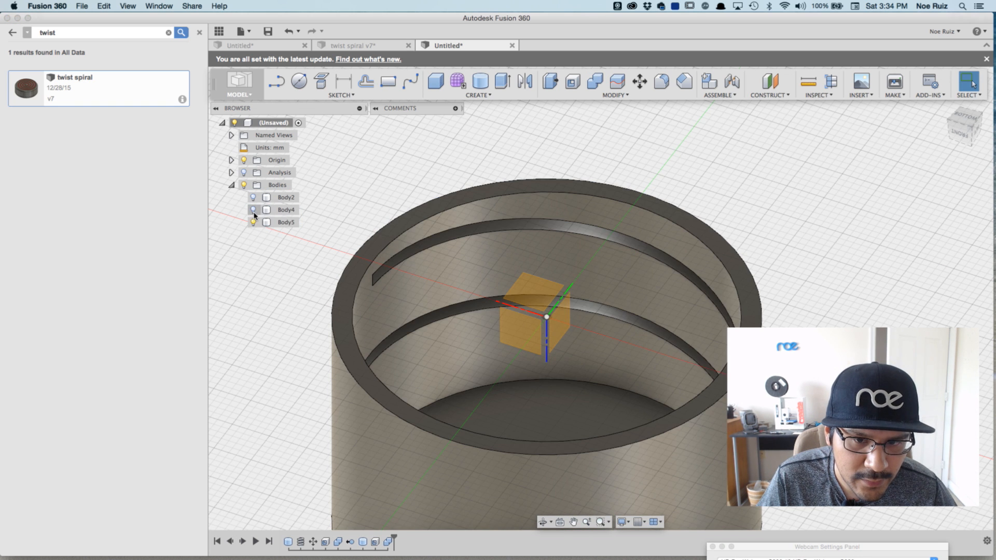
pyautogui.click(253, 209)
pyautogui.scroll(-2, 437, 256)
pyautogui.keyDown('shift'); pyautogui.moveTo(434, 227); pyautogui.dragTo(409, 208, button='middle'); pyautogui.keyUp('shift')
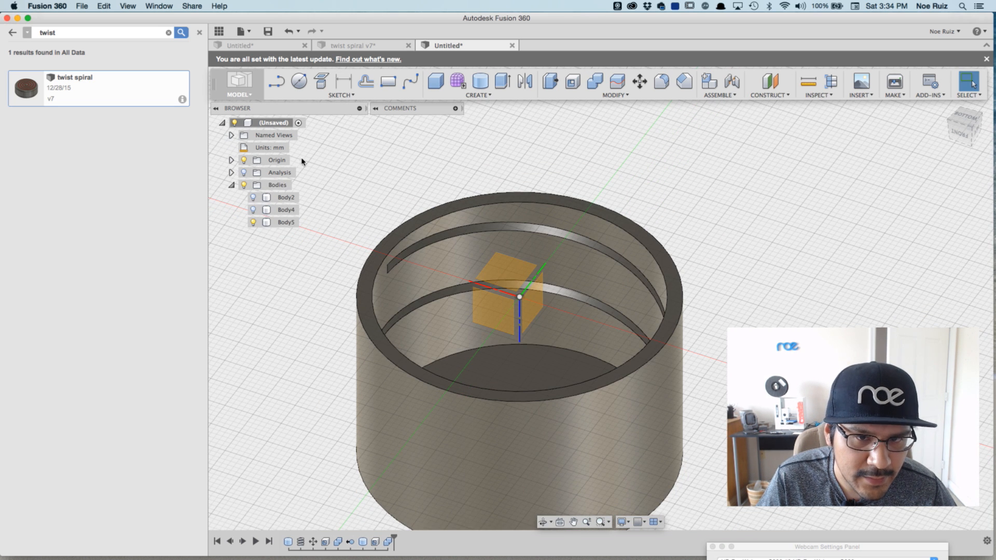
pyautogui.click(244, 173)
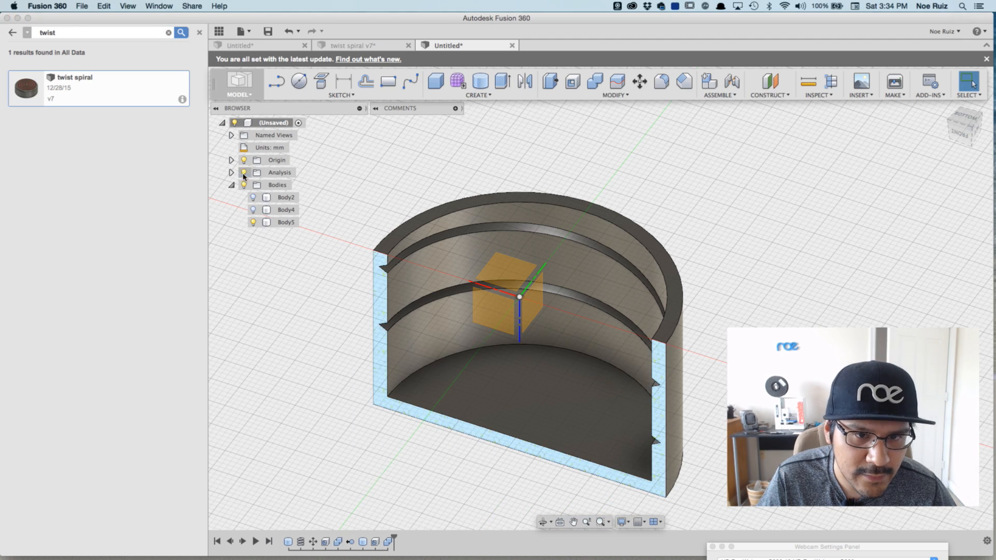
# Step: Examine the profile and the upper and lower faces of the thread groove in the shell's sectioned wall
pyautogui.keyDown('shift'); pyautogui.moveTo(325, 322); pyautogui.dragTo(344, 262, button='middle'); pyautogui.keyUp('shift')
pyautogui.scroll(3, 342, 280)
pyautogui.scroll(5, 438, 245)
pyautogui.scroll(-5, 448, 243)
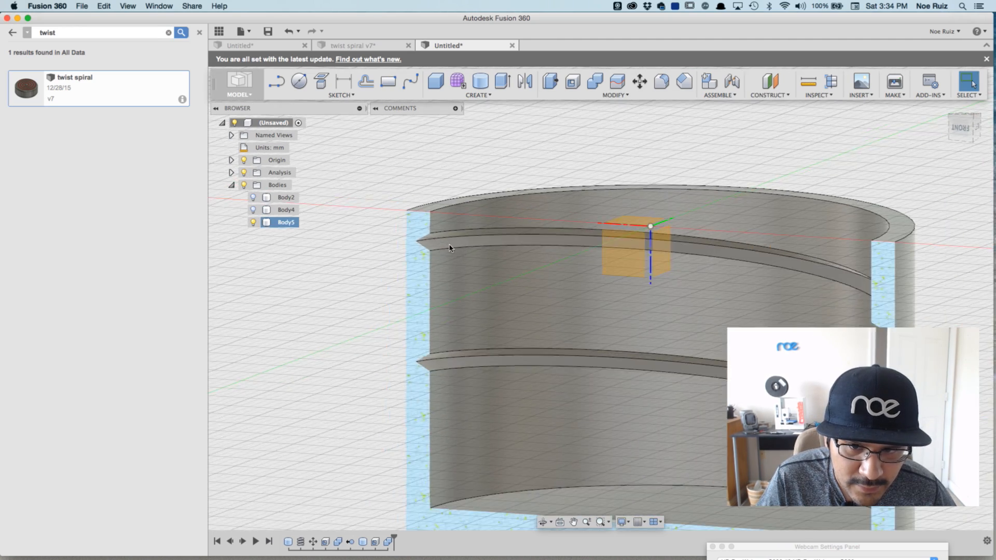
pyautogui.scroll(-3, 493, 326)
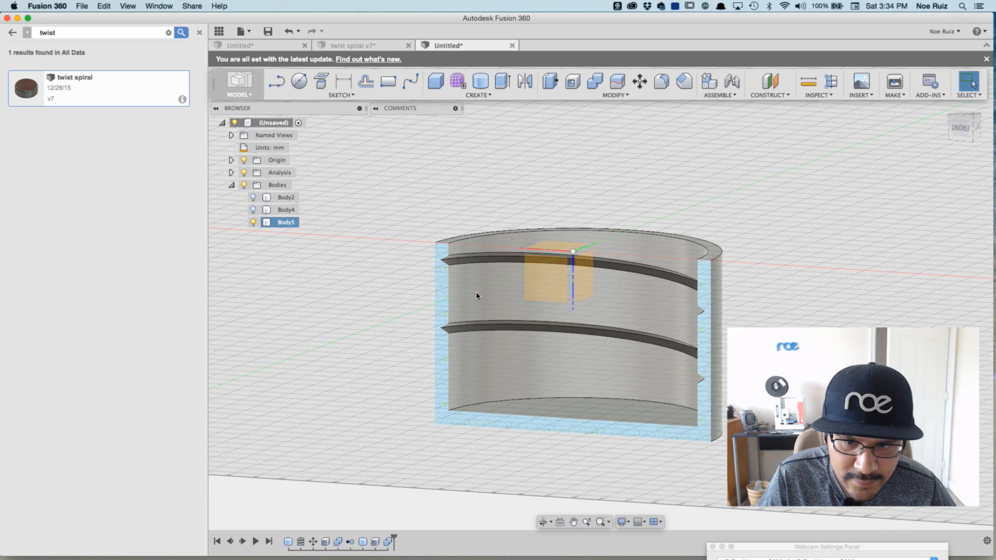
pyautogui.scroll(4, 461, 278)
pyautogui.scroll(6, 461, 278)
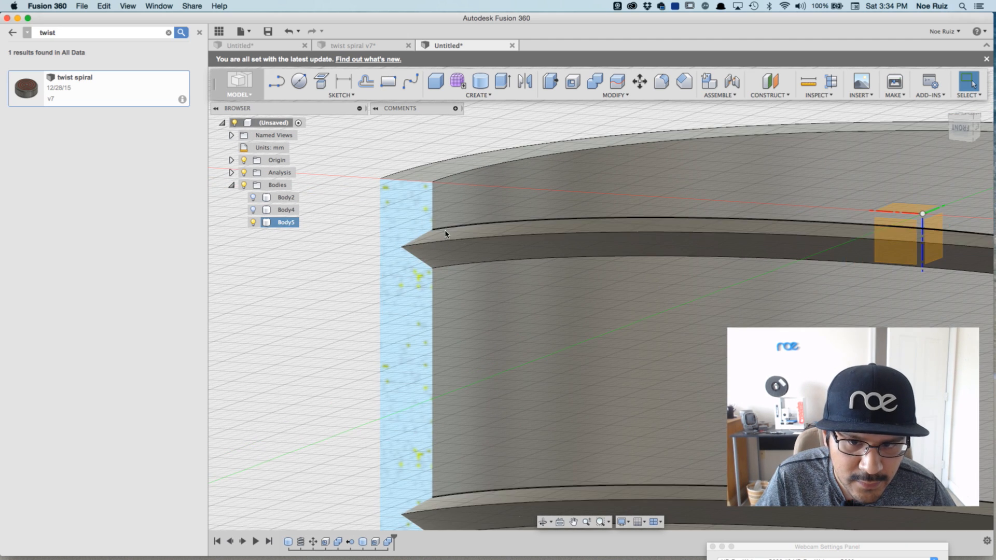
pyautogui.click(463, 238)
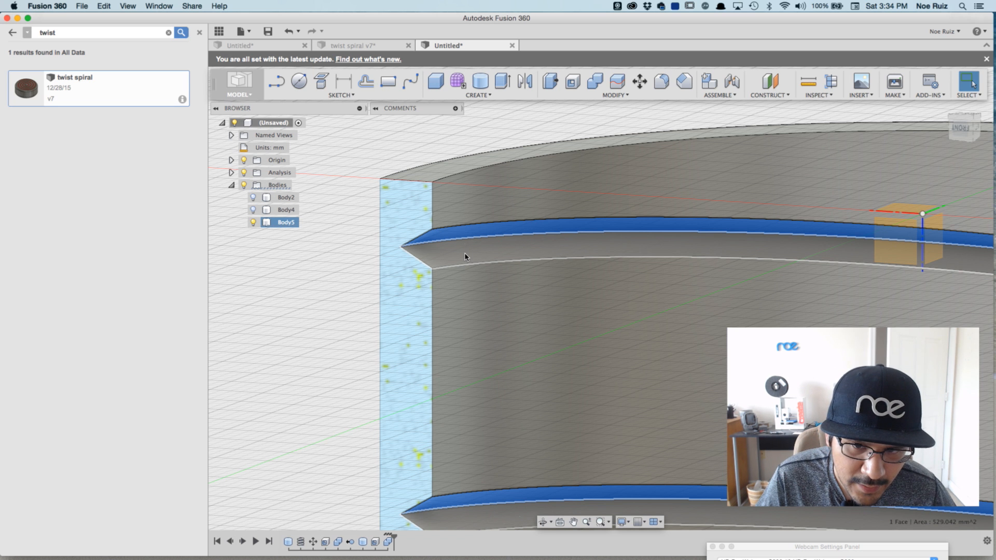
pyautogui.keyDown('shift'); pyautogui.click(450, 250); pyautogui.keyUp('shift')
pyautogui.click(346, 272)
pyautogui.click(488, 232)
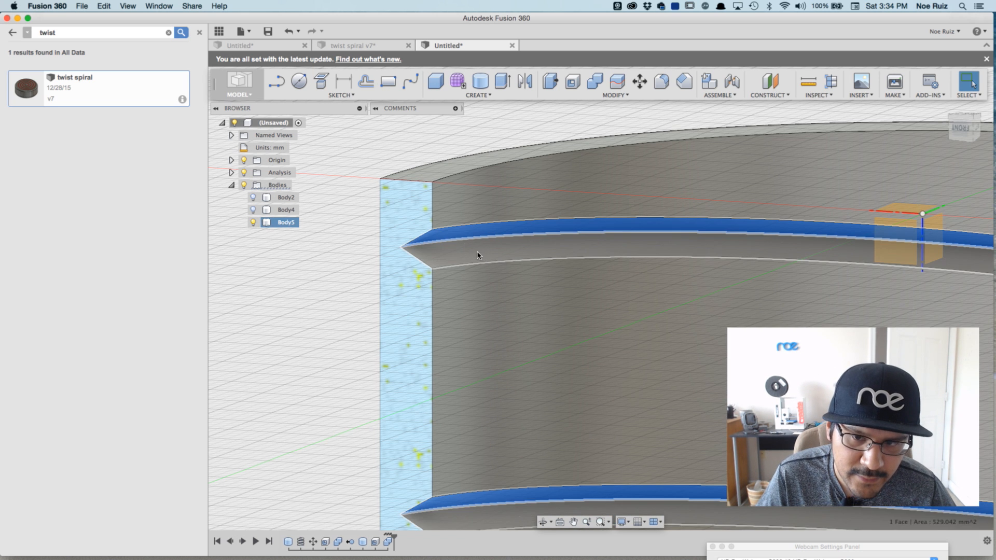
pyautogui.click(311, 291)
pyautogui.scroll(-2, 311, 291)
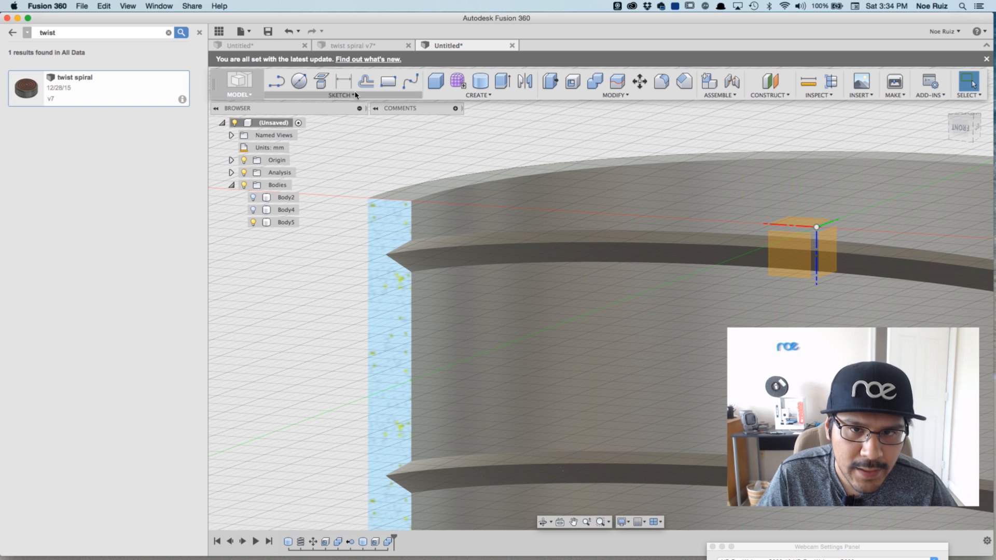
# Step: Offset the upper and lower faces of the thread groove in the outer shell by -0.20 mm as a New Offset
pyautogui.click(550, 82)
pyautogui.scroll(2, 471, 213)
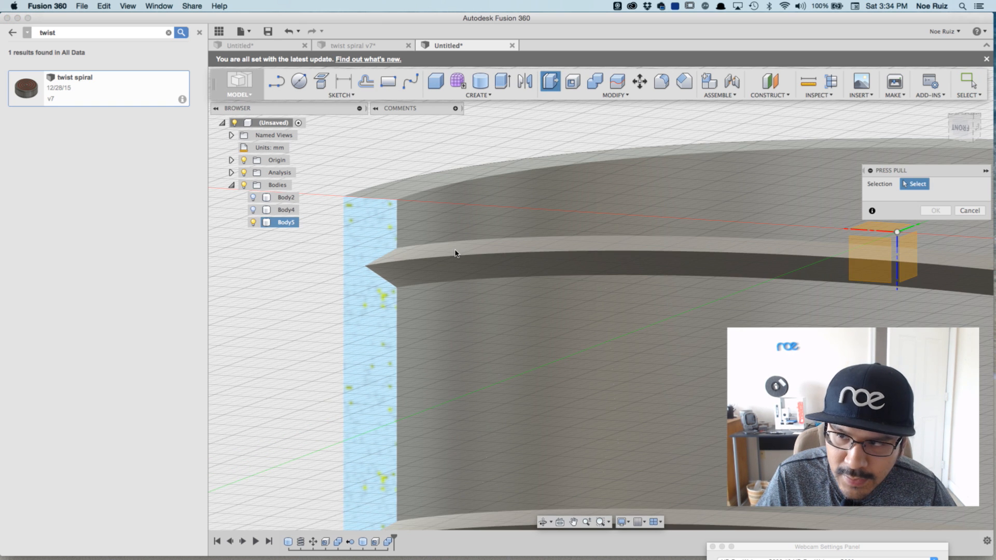
pyautogui.click(462, 254)
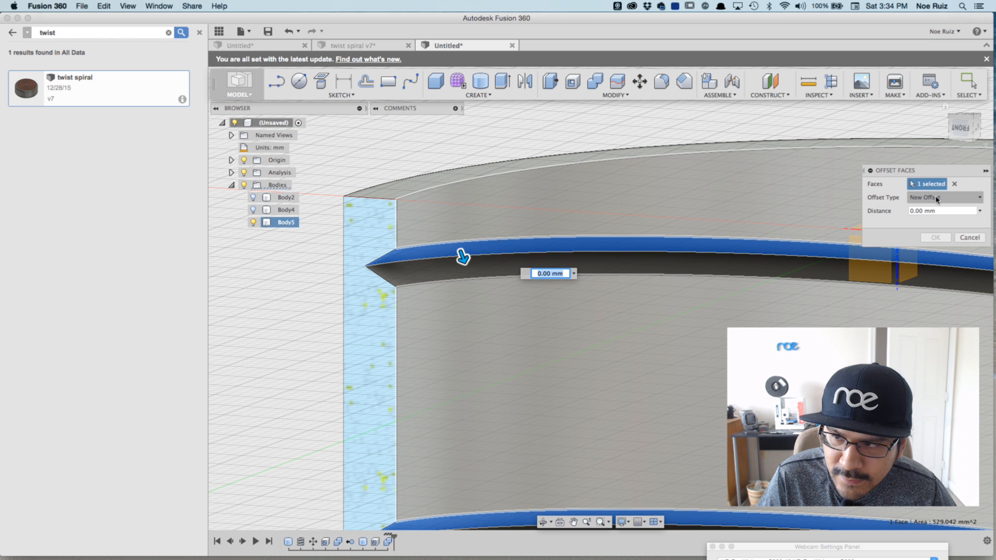
pyautogui.click(915, 200)
pyautogui.click(922, 221)
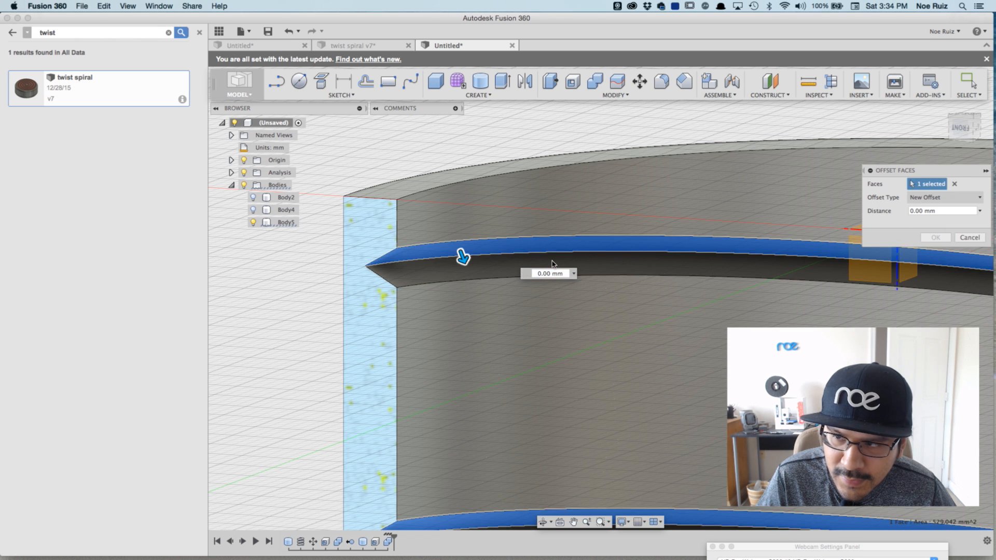
pyautogui.click(462, 269)
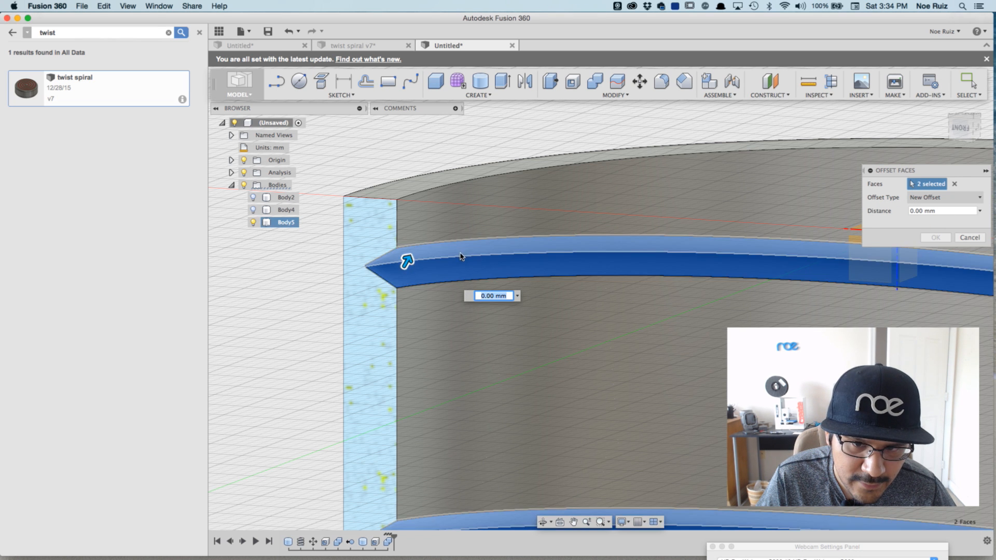
pyautogui.scroll(-1, 460, 266)
pyautogui.scroll(-4, 467, 259)
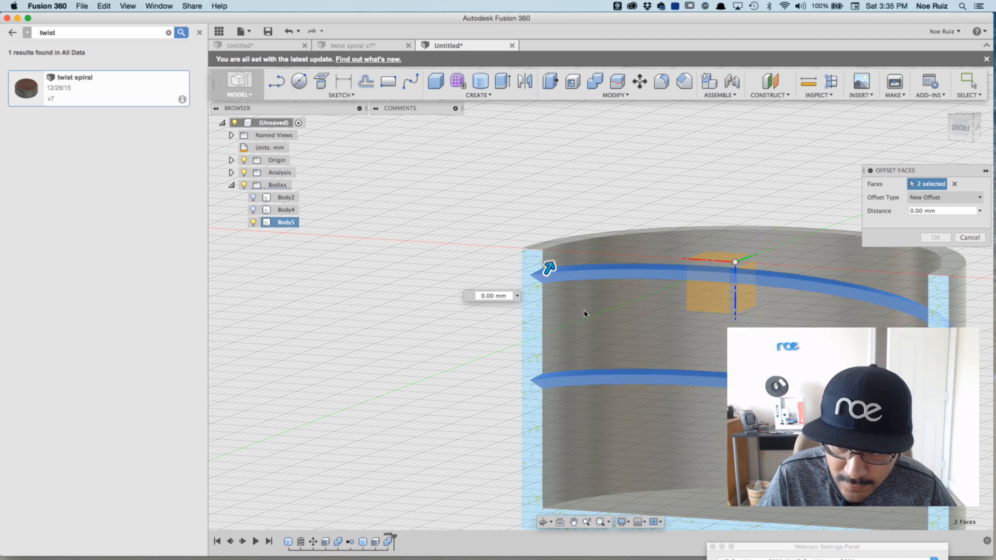
pyautogui.scroll(1, 436, 270)
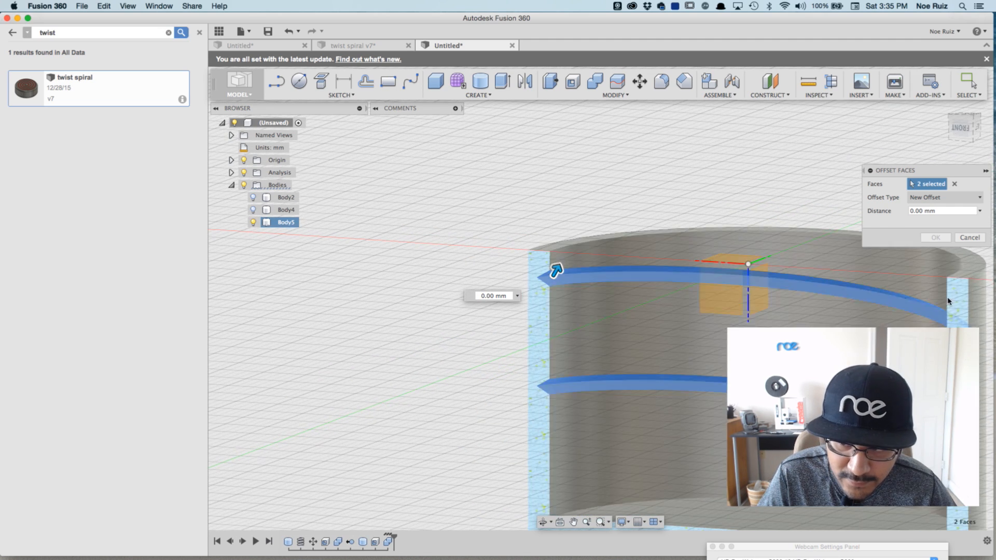
pyautogui.scroll(3, 436, 270)
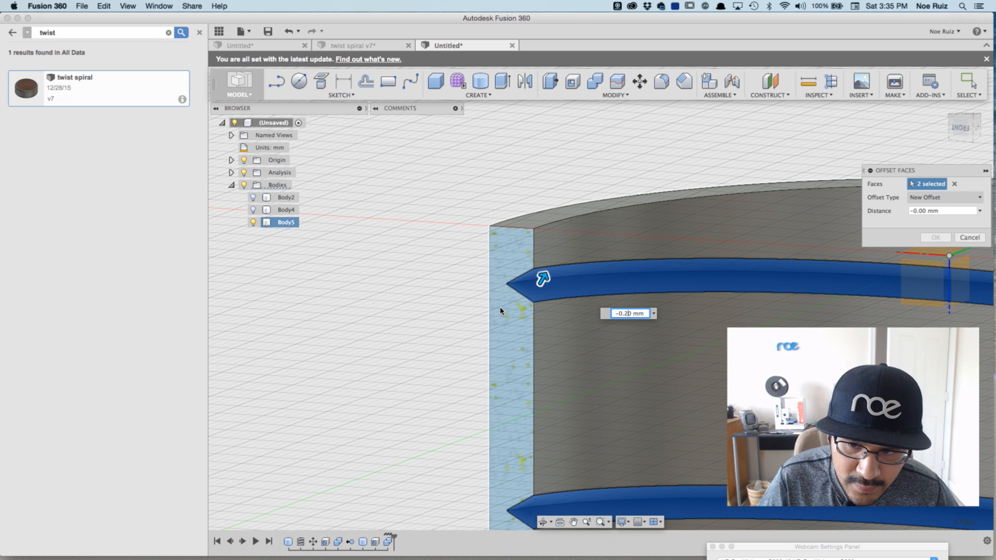
pyautogui.press('Return')
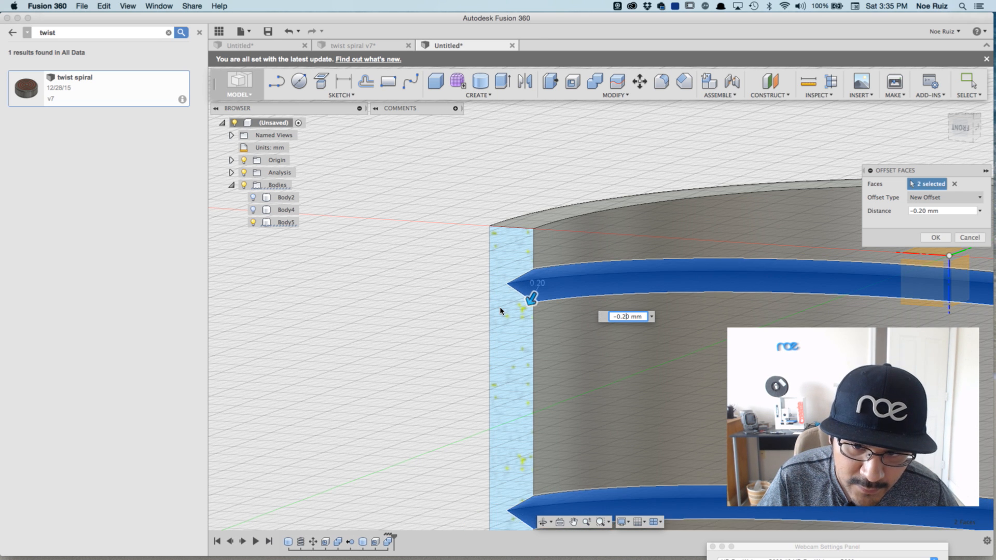
pyautogui.press('Return')
# Step: Show the coil thread body and examine the clearance between it and the shell's groove in the front section view
pyautogui.scroll(-2, 377, 230)
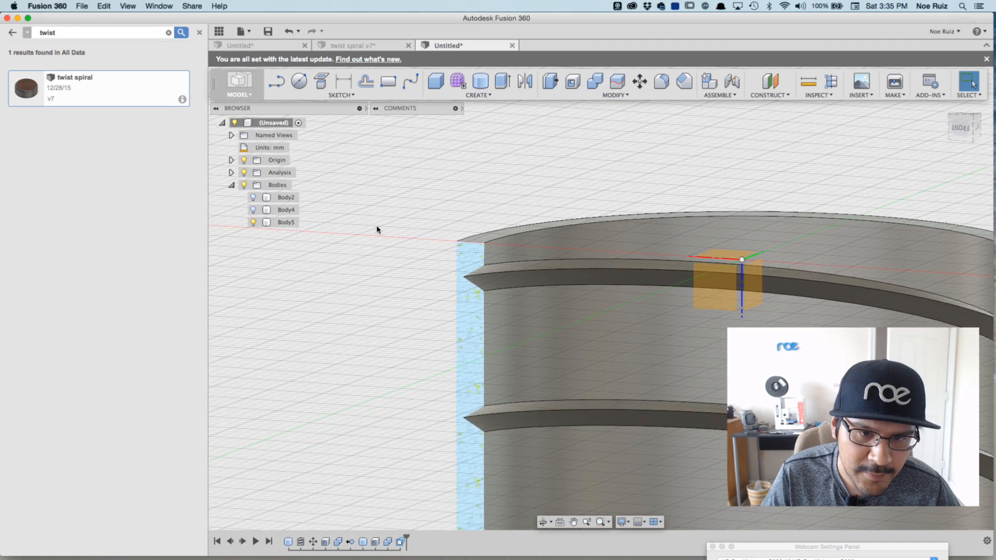
pyautogui.scroll(-3, 377, 229)
pyautogui.keyDown('shift'); pyautogui.moveTo(375, 226); pyautogui.dragTo(398, 218, button='middle'); pyautogui.keyUp('shift')
pyautogui.click(974, 129)
pyautogui.scroll(-2, 408, 267)
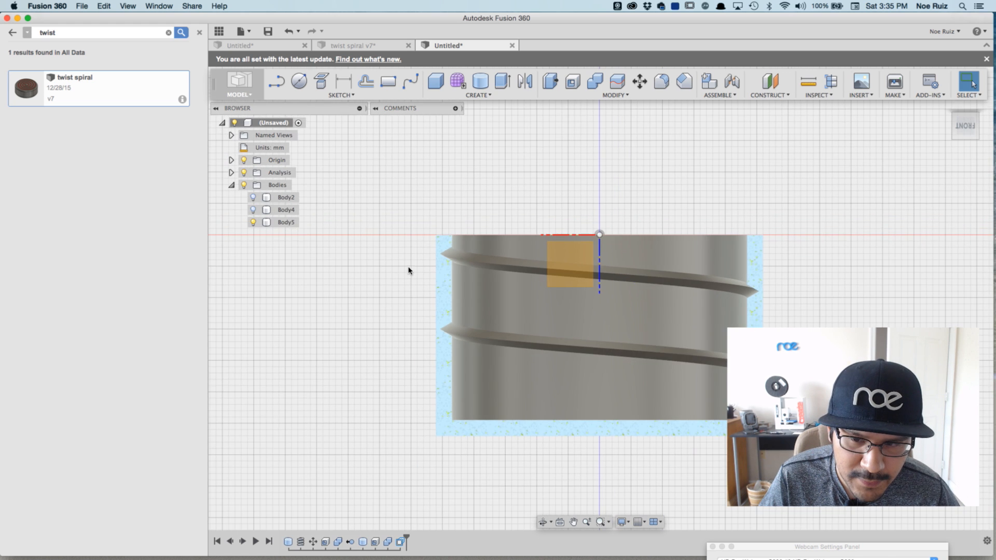
pyautogui.keyDown('shift'); pyautogui.moveTo(407, 265); pyautogui.dragTo(378, 267, button='middle'); pyautogui.keyUp('shift')
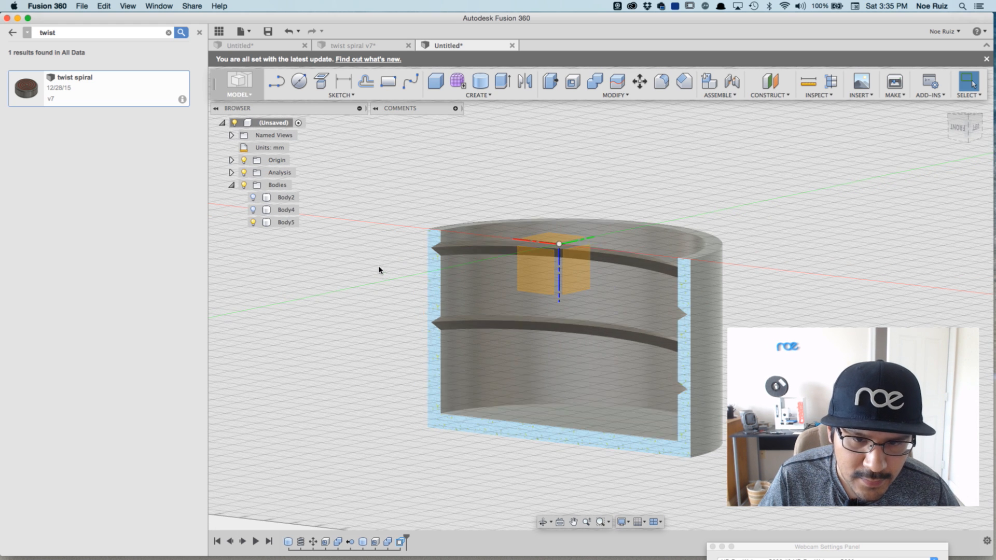
pyautogui.click(253, 210)
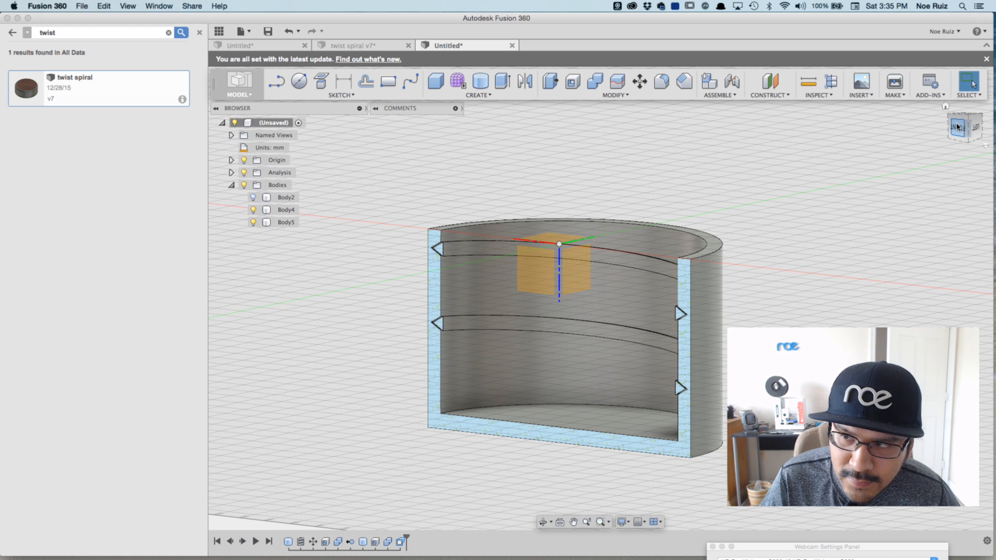
pyautogui.click(958, 127)
pyautogui.scroll(10, 427, 256)
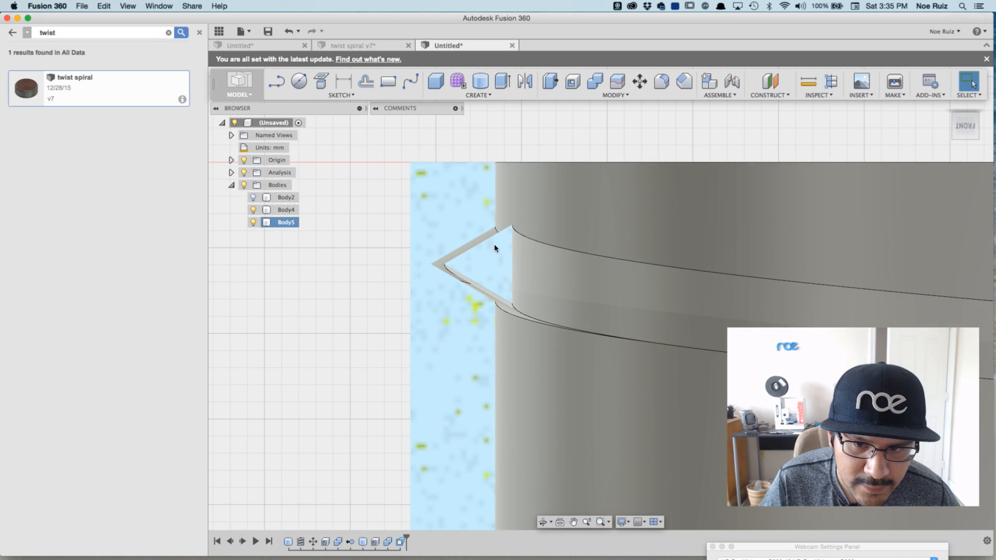
pyautogui.scroll(-10, 483, 280)
pyautogui.keyDown('shift'); pyautogui.moveTo(483, 266); pyautogui.dragTo(427, 268, button='middle'); pyautogui.keyUp('shift')
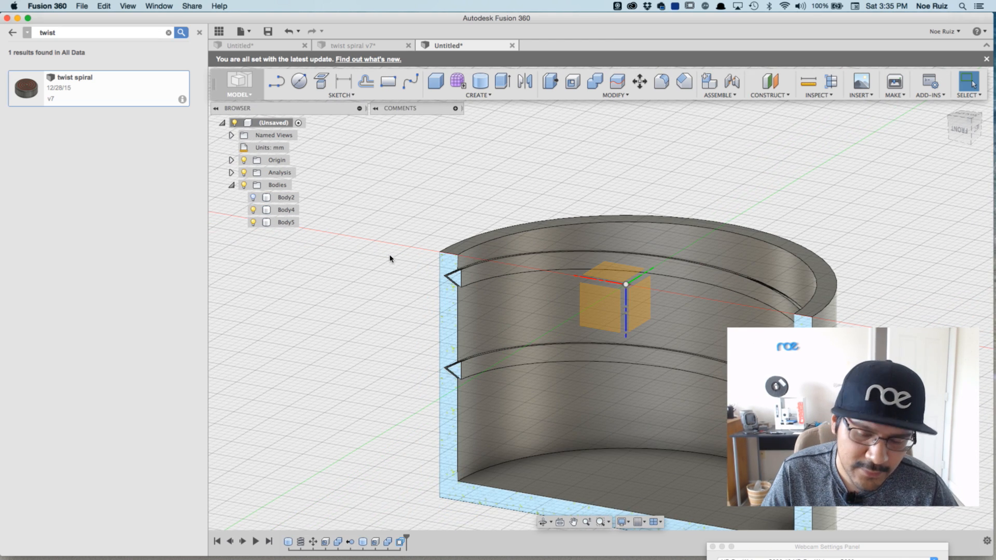
# Step: Show the inner ring body and examine how ring, coil and outer shell fit together in the section
pyautogui.click(253, 198)
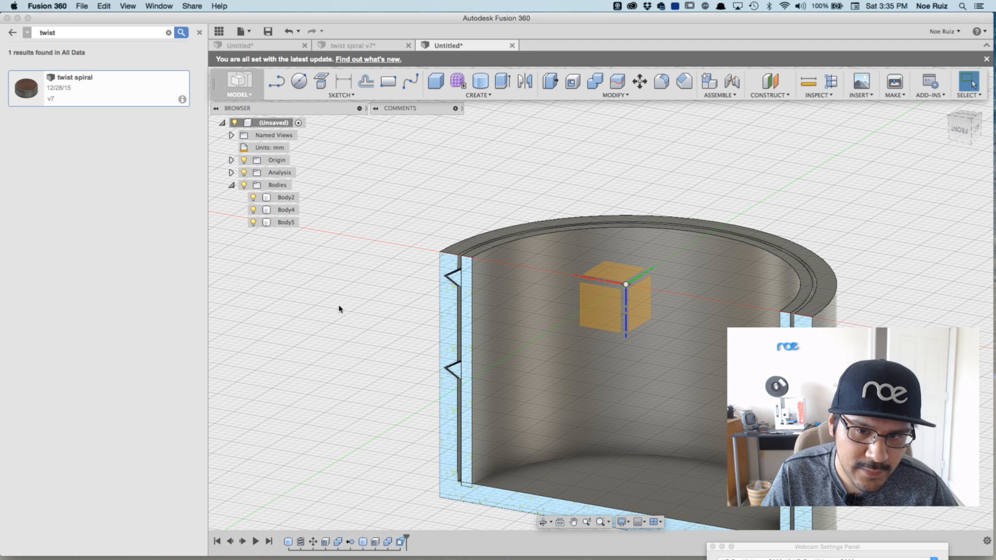
pyautogui.keyDown('shift'); pyautogui.moveTo(357, 299); pyautogui.dragTo(394, 270, button='middle'); pyautogui.keyUp('shift')
pyautogui.scroll(2, 394, 270)
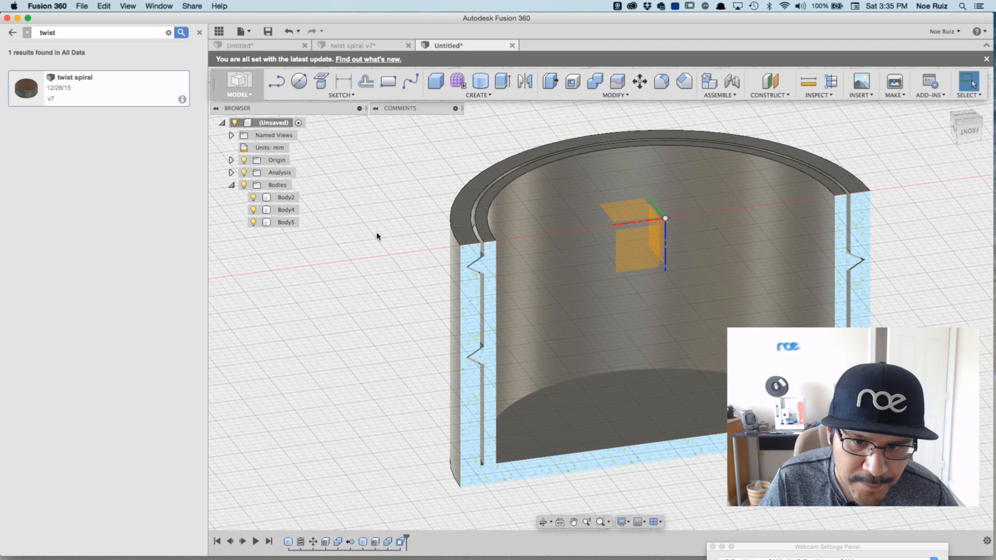
# Step: Turn off the section analysis and hide the outer shell body, leaving the inner ring and coil visible
pyautogui.click(244, 173)
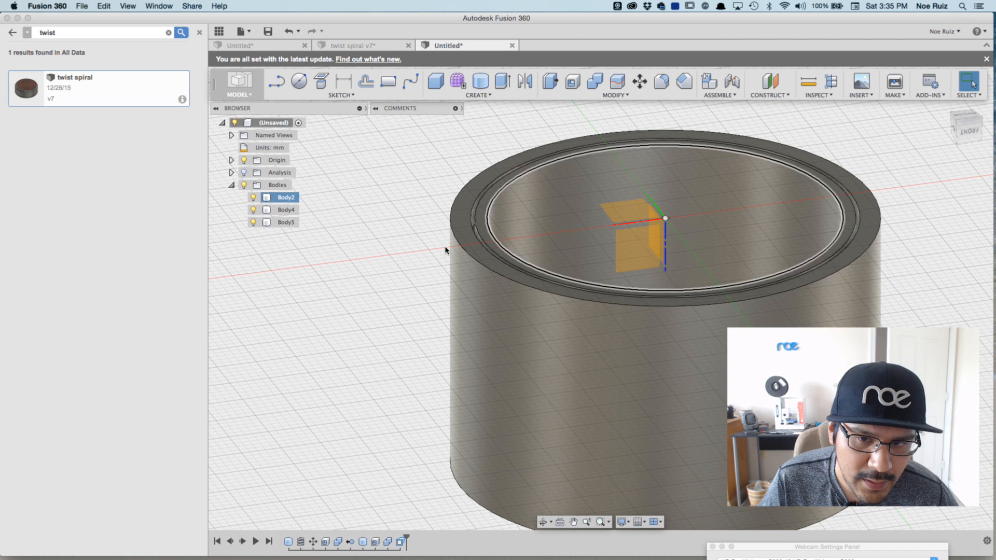
pyautogui.click(261, 223)
pyautogui.click(253, 222)
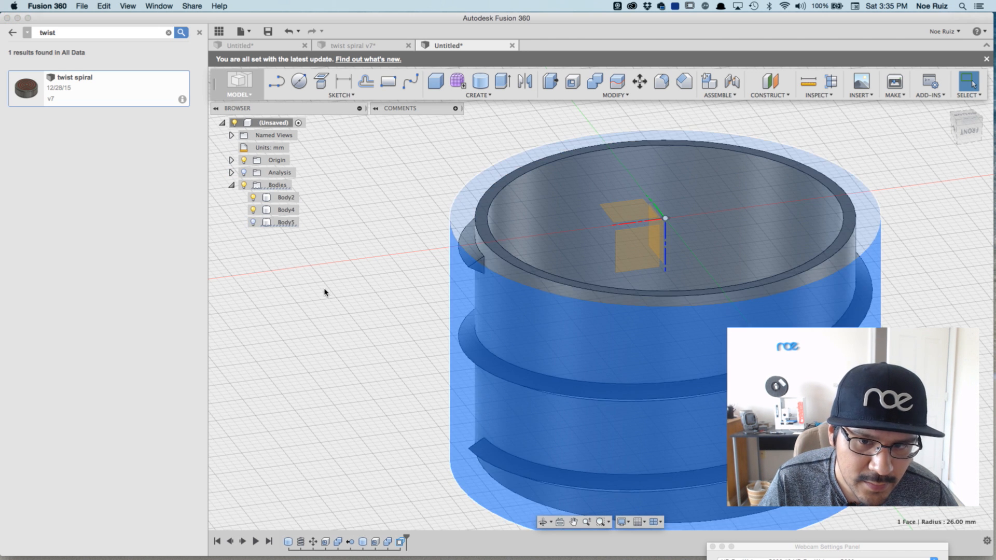
pyautogui.scroll(-3, 524, 284)
pyautogui.moveTo(594, 339)
pyautogui.keyDown('shift'); pyautogui.mouseDown(button='middle')
pyautogui.moveTo(507, 306)
pyautogui.moveTo(616, 306)
pyautogui.moveTo(600, 115)
pyautogui.mouseUp(button='middle'); pyautogui.keyUp('shift')
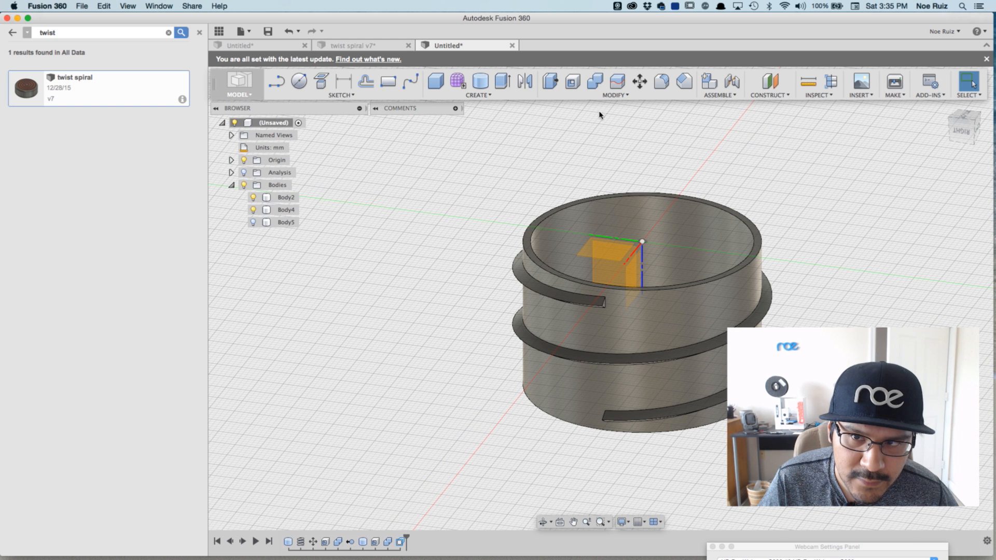
# Step: Combine the inner ring as target with the coil thread as tool, using the Join operation with Keep Tools enabled
pyautogui.click(595, 83)
pyautogui.click(600, 344)
pyautogui.click(582, 301)
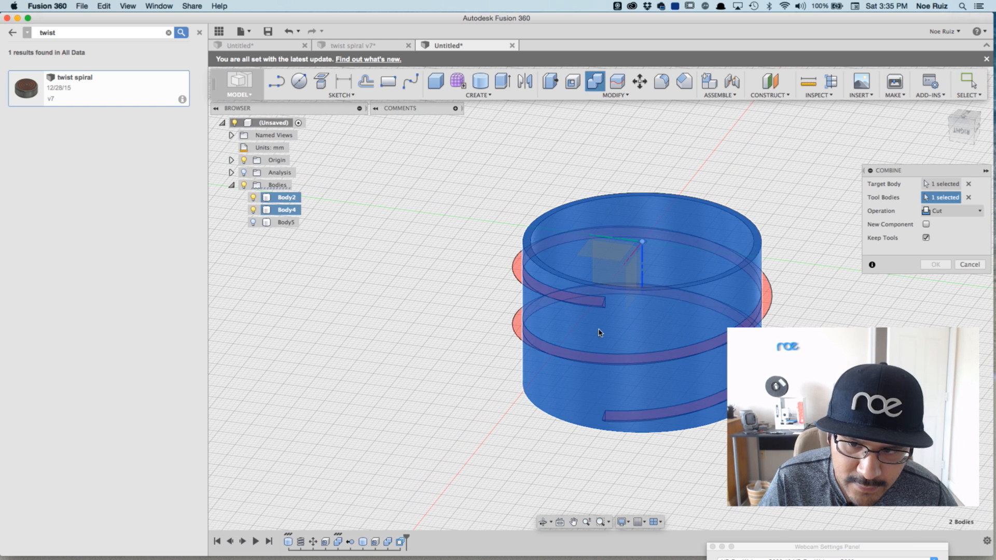
pyautogui.click(962, 210)
pyautogui.click(951, 224)
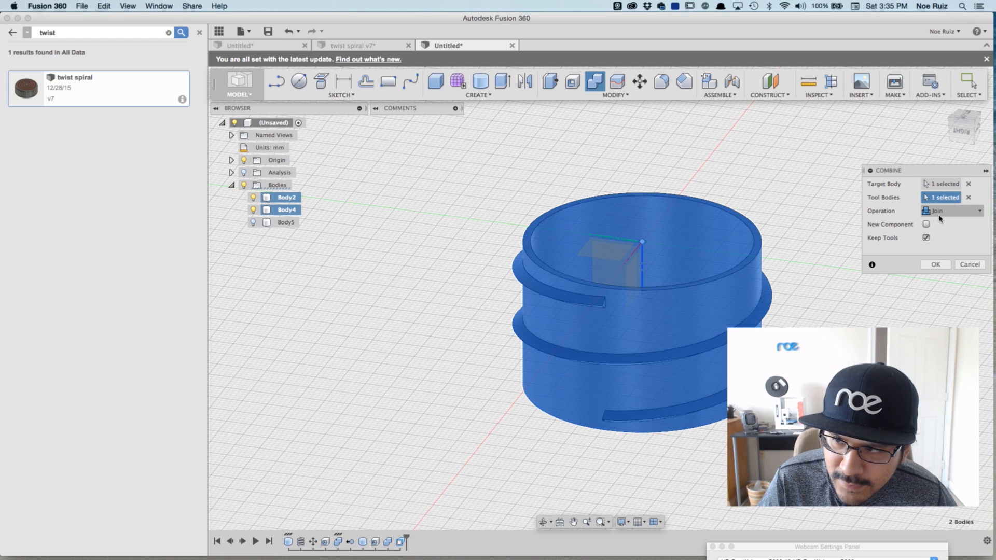
pyautogui.click(936, 265)
pyautogui.keyDown('shift'); pyautogui.moveTo(823, 282); pyautogui.dragTo(794, 283, button='middle'); pyautogui.keyUp('shift')
pyautogui.scroll(8, 382, 282)
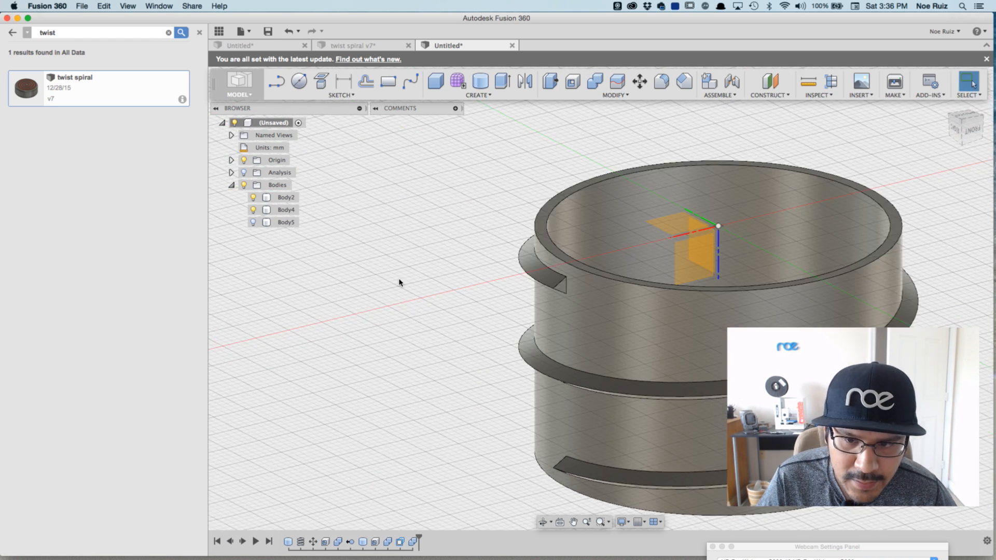
# Step: Chamfer the vertical edges where both blunt thread ends meet the ring wall, with an equal distance of 1.99 mm
pyautogui.click(604, 293)
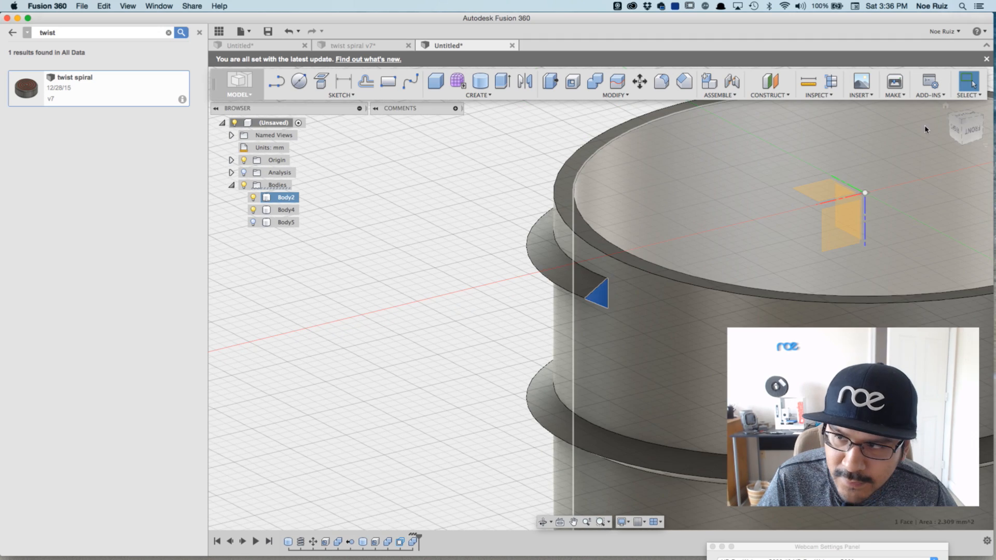
pyautogui.click(956, 130)
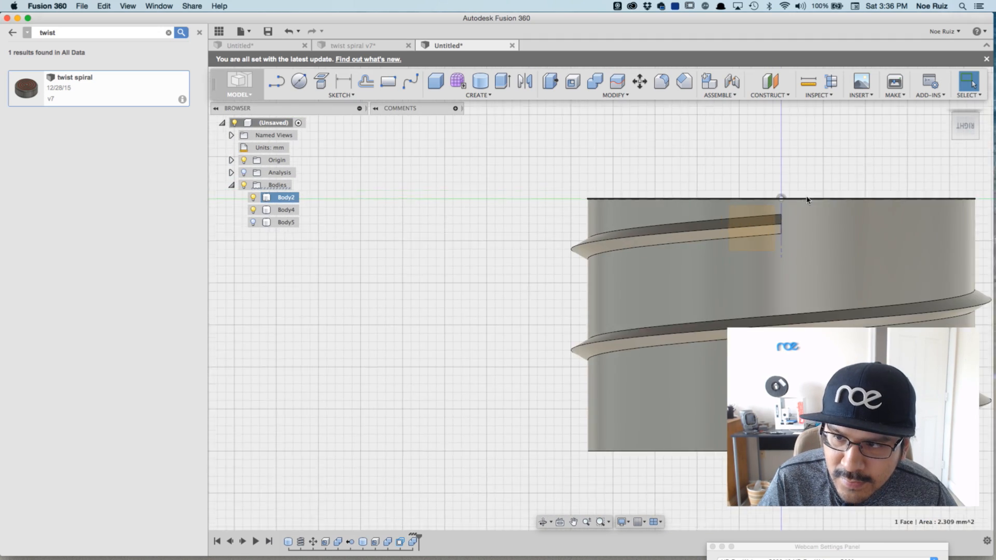
pyautogui.keyDown('shift'); pyautogui.moveTo(869, 158); pyautogui.dragTo(820, 176, button='middle'); pyautogui.keyUp('shift')
pyautogui.scroll(4, 732, 248)
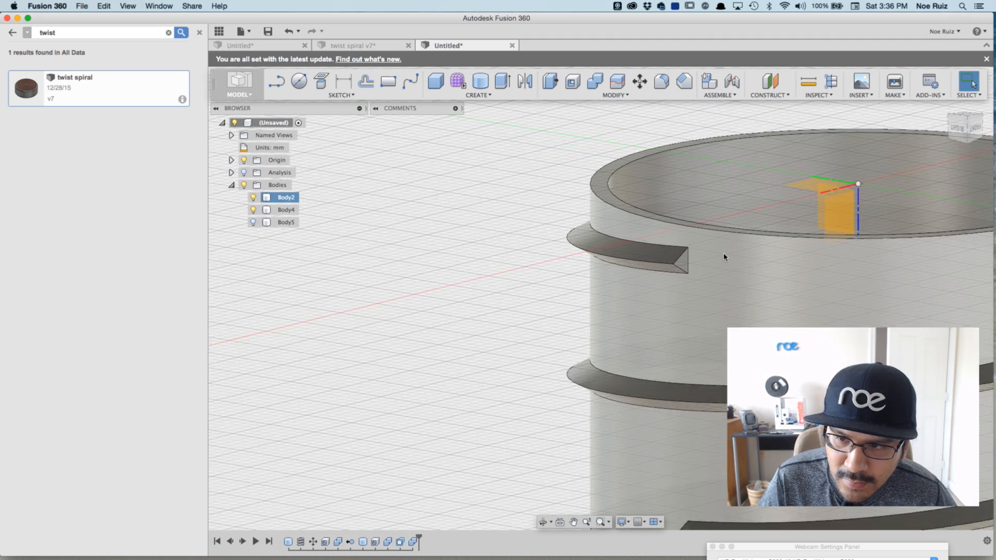
pyautogui.scroll(2, 685, 263)
pyautogui.scroll(-3, 674, 280)
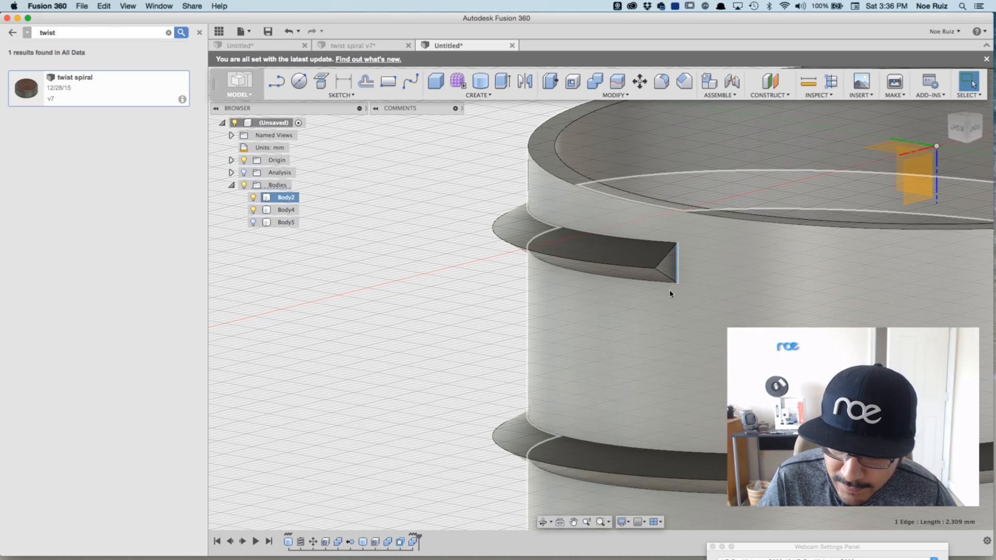
pyautogui.scroll(-3, 523, 295)
pyautogui.keyDown('shift'); pyautogui.moveTo(502, 263); pyautogui.dragTo(565, 273, button='middle'); pyautogui.keyUp('shift')
pyautogui.scroll(4, 741, 423)
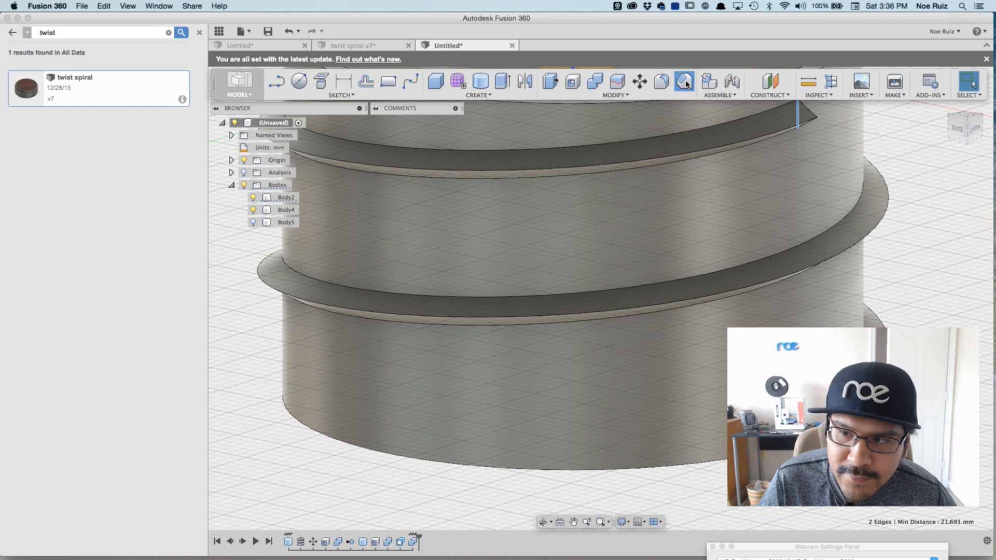
pyautogui.click(684, 81)
pyautogui.scroll(5, 767, 382)
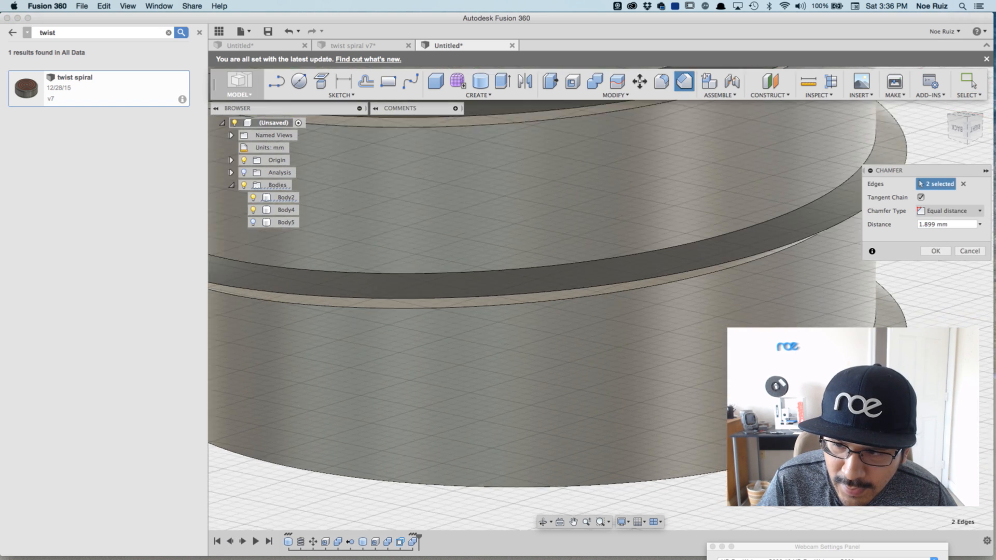
pyautogui.scroll(-4, 766, 383)
pyautogui.scroll(-4, 785, 272)
pyautogui.keyDown('shift'); pyautogui.moveTo(726, 311); pyautogui.dragTo(763, 272, button='middle'); pyautogui.keyUp('shift')
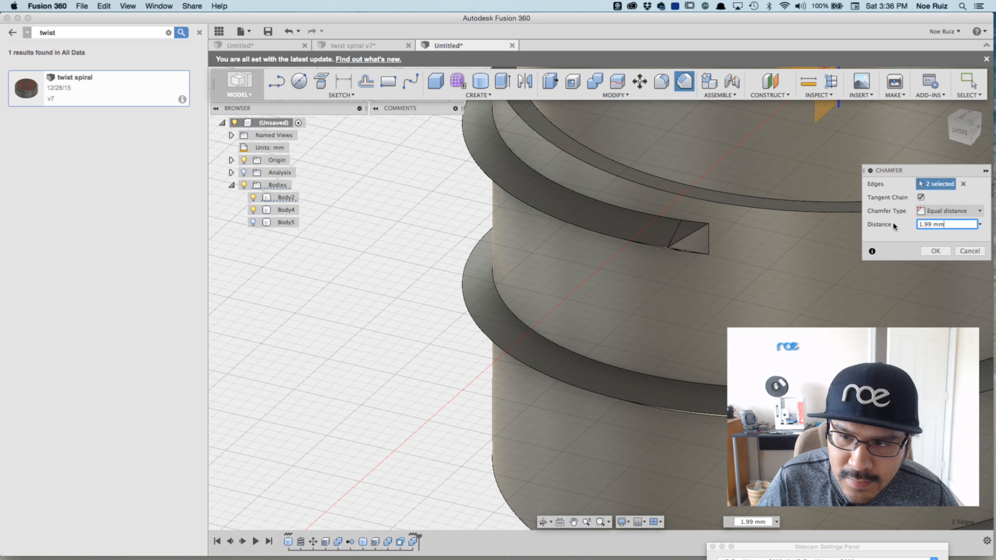
pyautogui.press('Return')
# Step: Examine the chamfered ends and the underside of the thread around the ring
pyautogui.keyDown('shift'); pyautogui.moveTo(896, 222); pyautogui.dragTo(421, 268, button='middle'); pyautogui.keyUp('shift')
pyautogui.scroll(5, 721, 118)
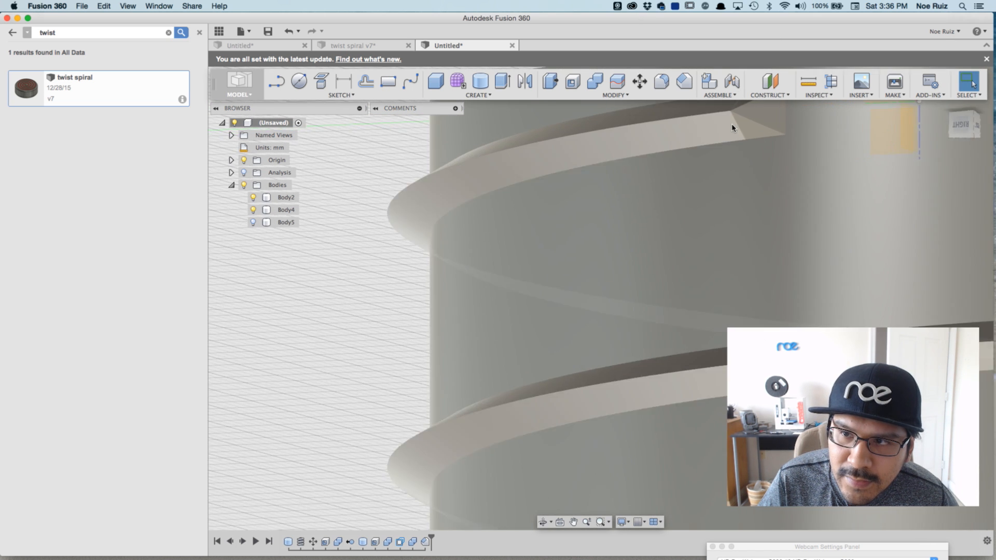
pyautogui.click(728, 138)
pyautogui.click(682, 155)
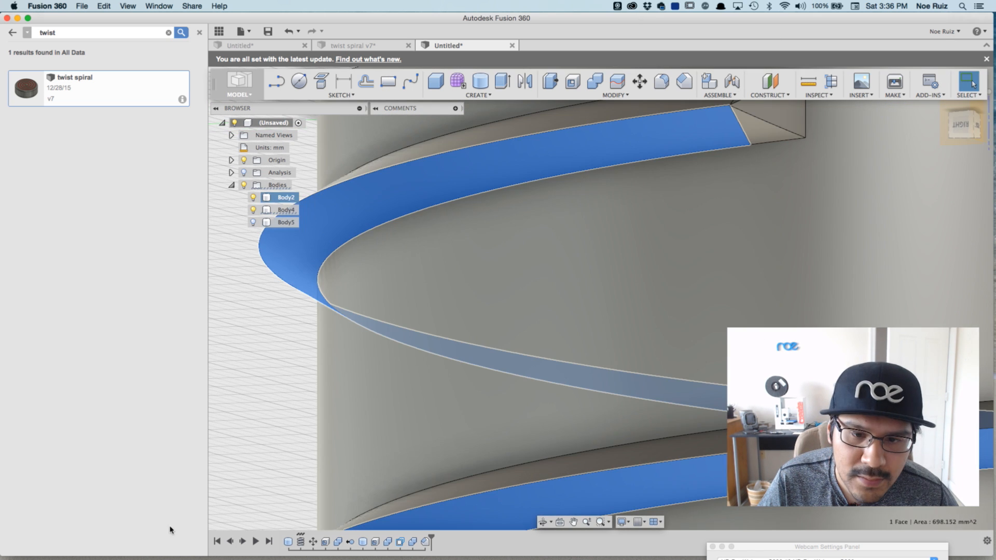
pyautogui.click(243, 391)
pyautogui.scroll(-10, 244, 390)
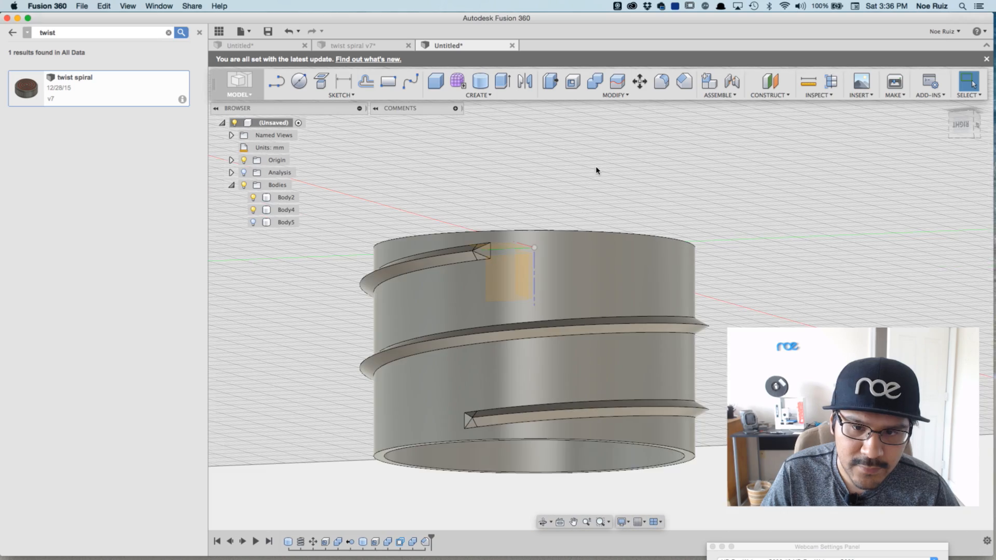
pyautogui.moveTo(565, 151); pyautogui.dragTo(874, 207, button='middle')
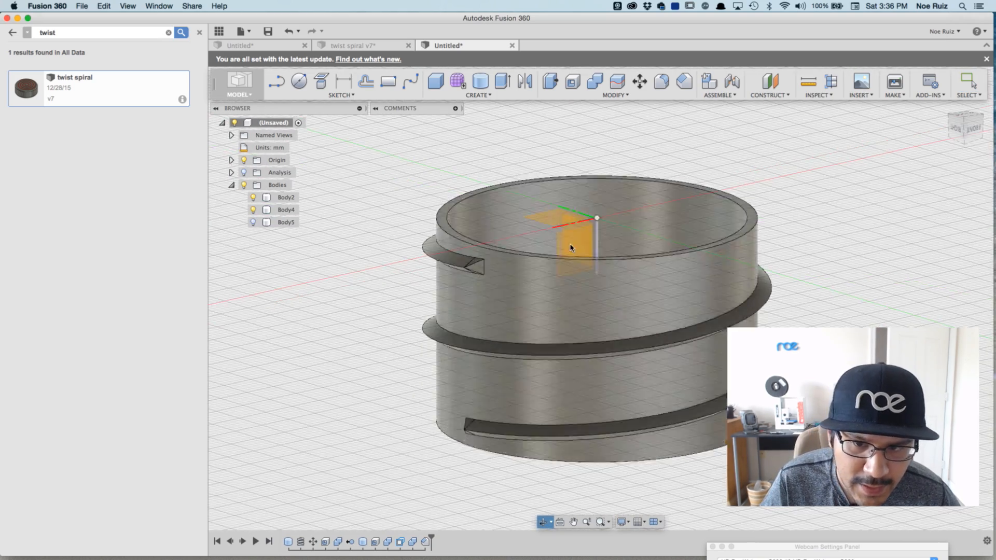
pyautogui.scroll(4, 570, 246)
pyautogui.scroll(1, 454, 273)
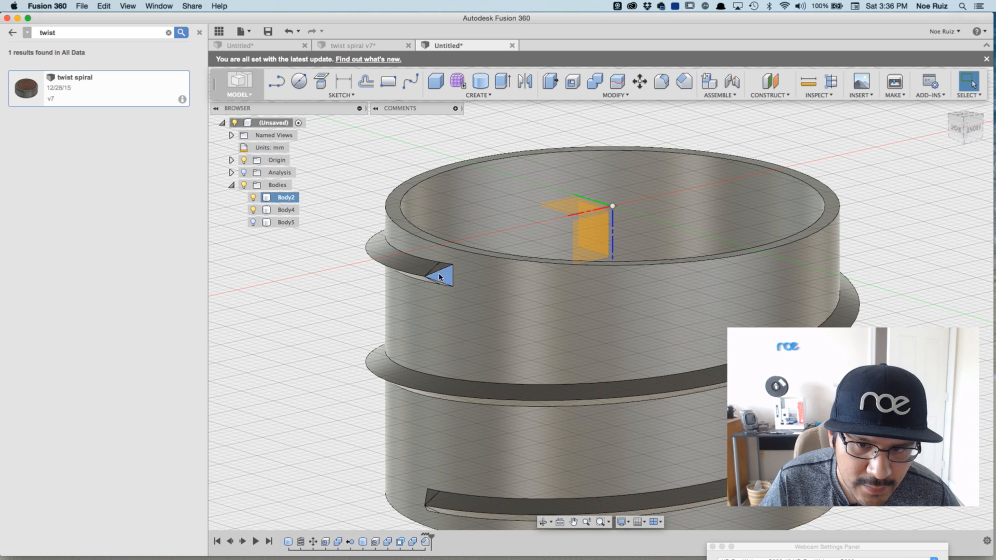
pyautogui.click(447, 276)
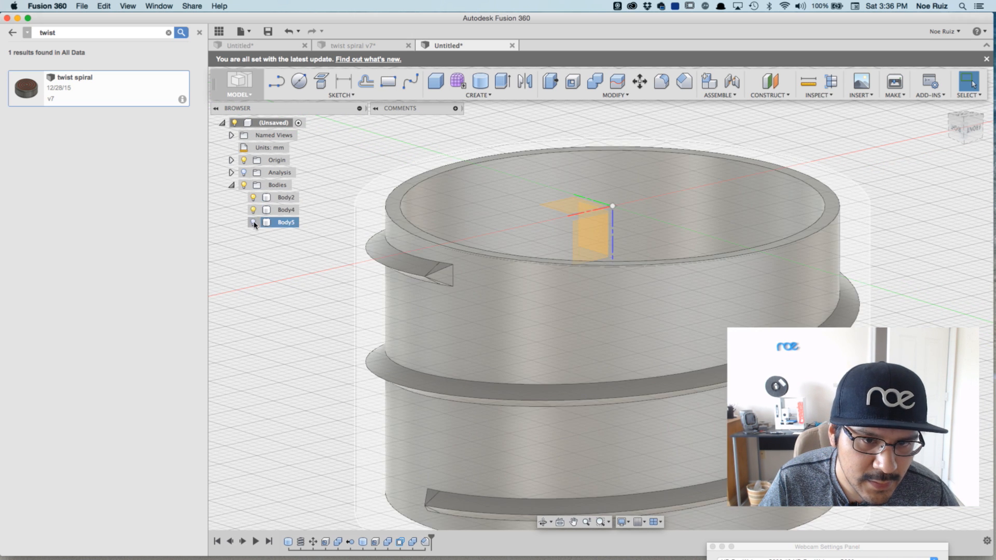
# Step: Switch the visibility of the three bodies so that only the leftover coil body stays shown
pyautogui.click(253, 222)
pyautogui.click(253, 210)
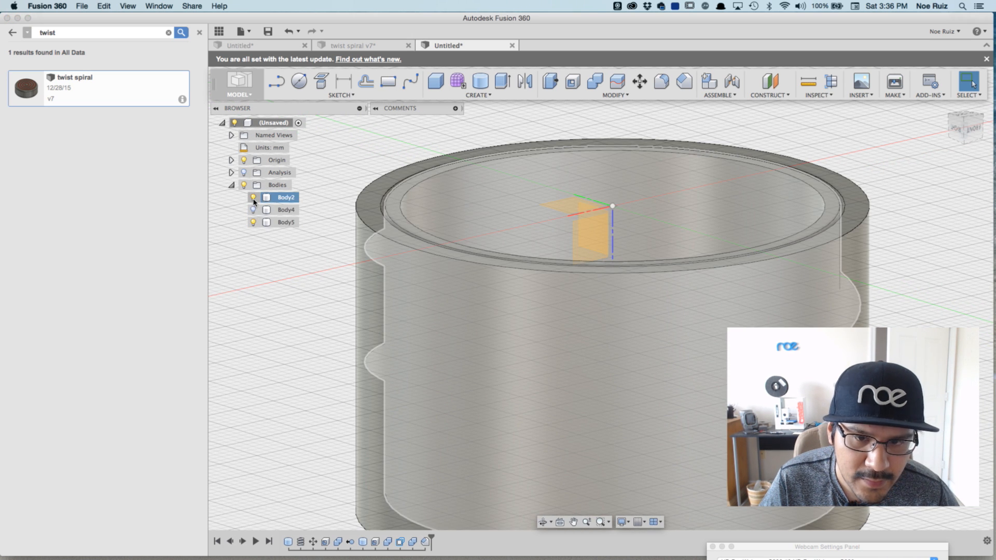
pyautogui.click(255, 210)
pyautogui.click(255, 211)
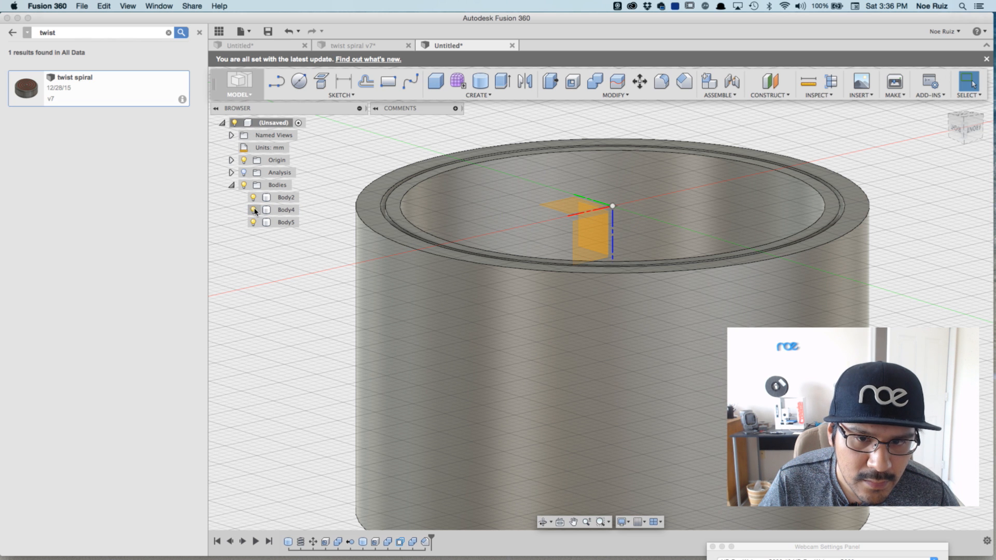
pyautogui.click(255, 221)
pyautogui.click(253, 198)
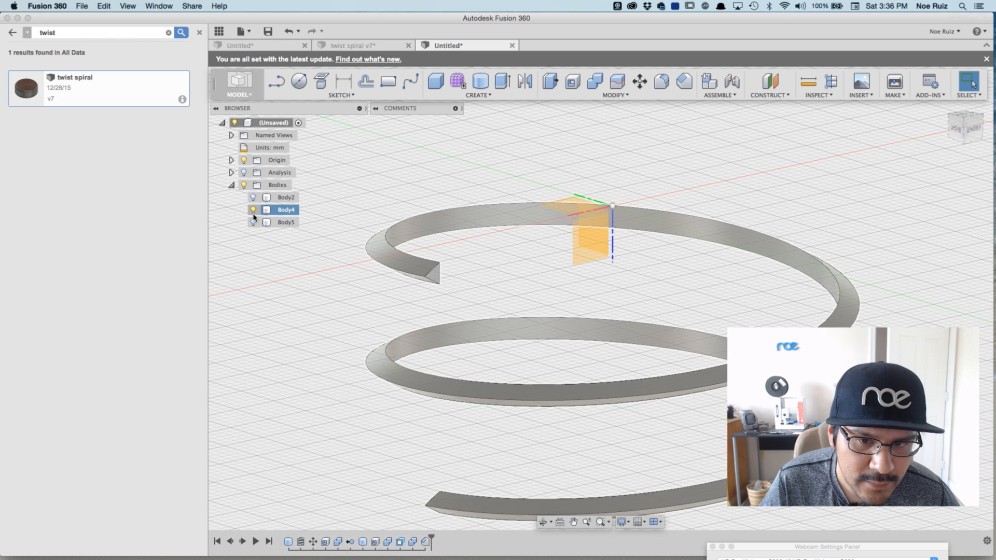
# Step: Check the visibility of the leftover coil body Body4 and remove it from the design
pyautogui.click(254, 210)
pyautogui.click(254, 210)
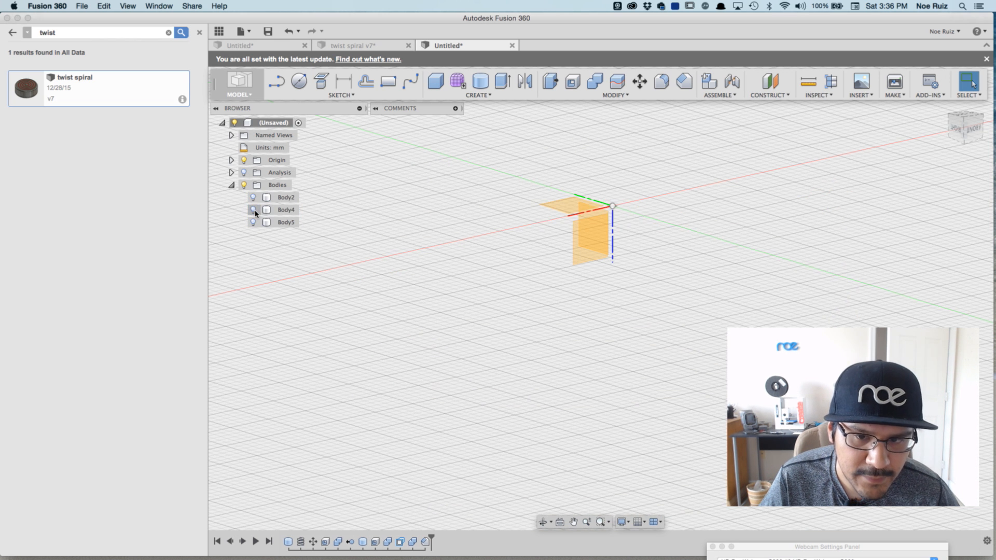
pyautogui.click(254, 210)
pyautogui.rightClick(279, 212)
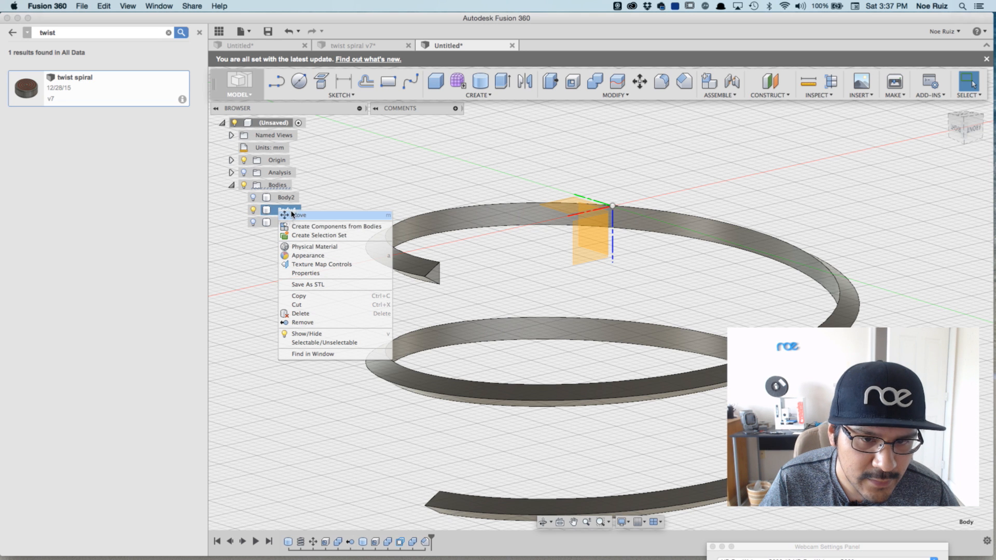
pyautogui.click(303, 322)
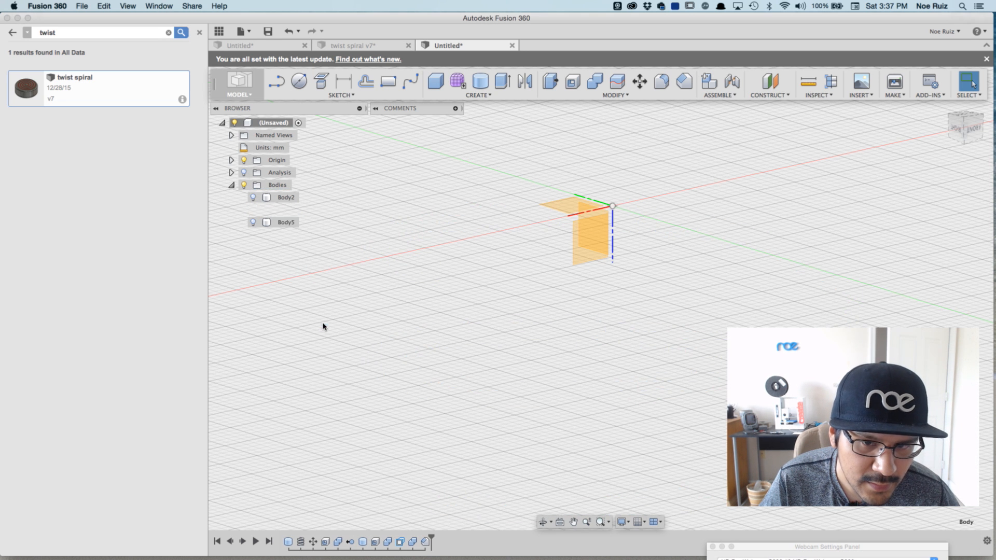
# Step: Show the threaded inner ring and examine its chamfered thread ends from several sides
pyautogui.click(253, 197)
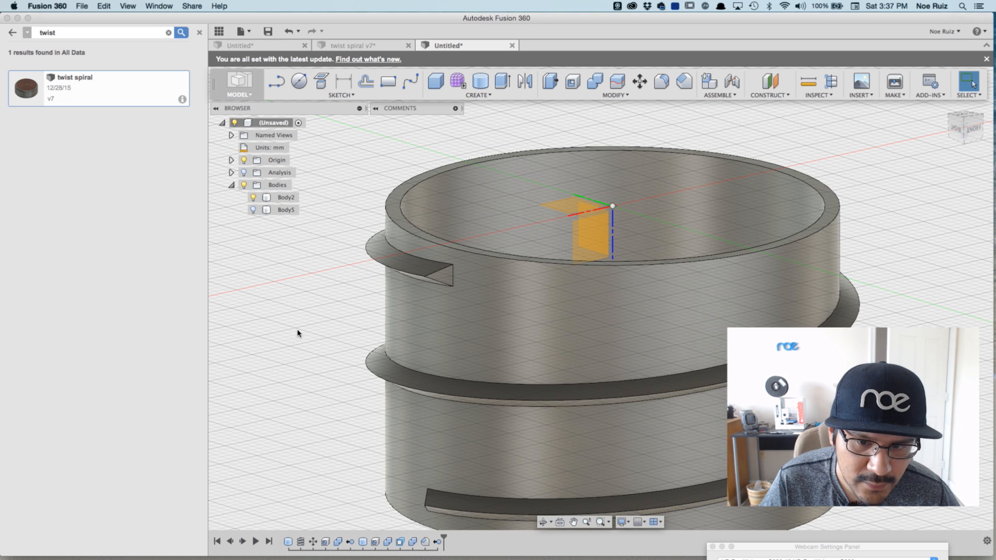
pyautogui.keyDown('shift'); pyautogui.moveTo(326, 296); pyautogui.dragTo(508, 259, button='middle'); pyautogui.keyUp('shift')
pyautogui.scroll(5, 664, 265)
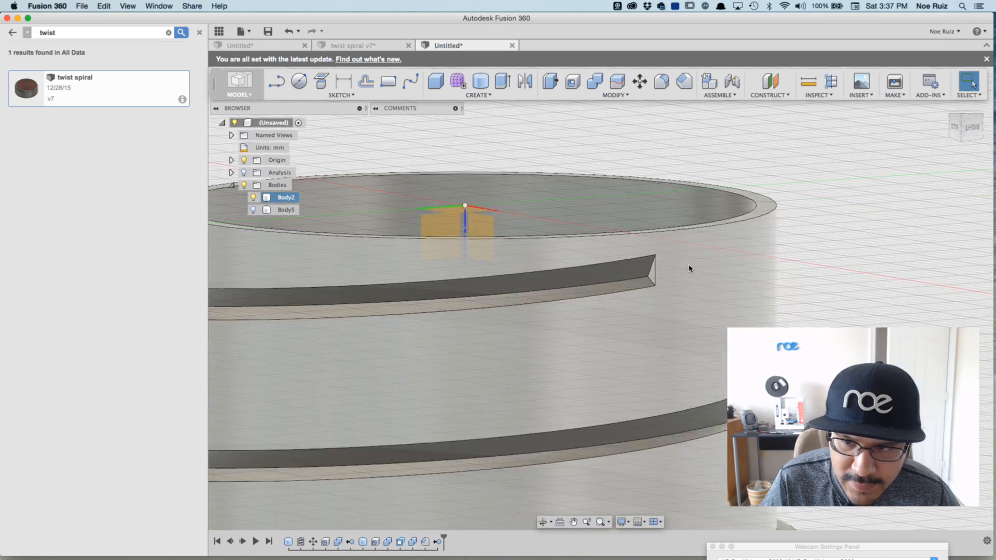
pyautogui.click(631, 267)
pyautogui.click(644, 288)
pyautogui.scroll(-3, 876, 300)
pyautogui.click(925, 286)
pyautogui.scroll(-3, 925, 287)
pyautogui.keyDown('shift'); pyautogui.moveTo(904, 284); pyautogui.dragTo(841, 297, button='middle'); pyautogui.keyUp('shift')
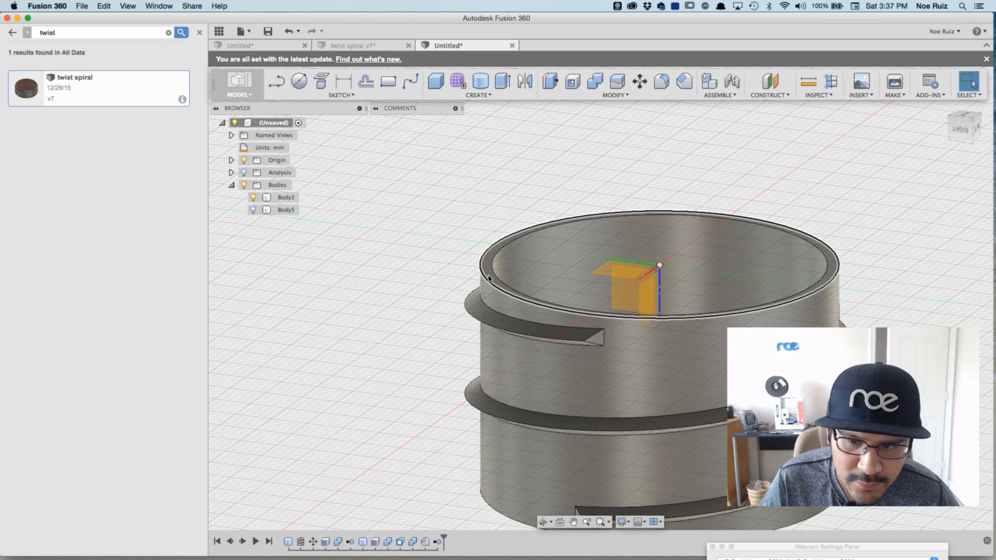
# Step: Hide the threaded inner ring and show the outer cap with its internal groove
pyautogui.moveTo(335, 266); pyautogui.dragTo(292, 221, button='middle')
pyautogui.click(253, 197)
pyautogui.click(253, 210)
pyautogui.scroll(-3, 456, 330)
pyautogui.keyDown('shift'); pyautogui.moveTo(400, 313); pyautogui.dragTo(630, 228, button='middle'); pyautogui.keyUp('shift')
pyautogui.scroll(6, 634, 223)
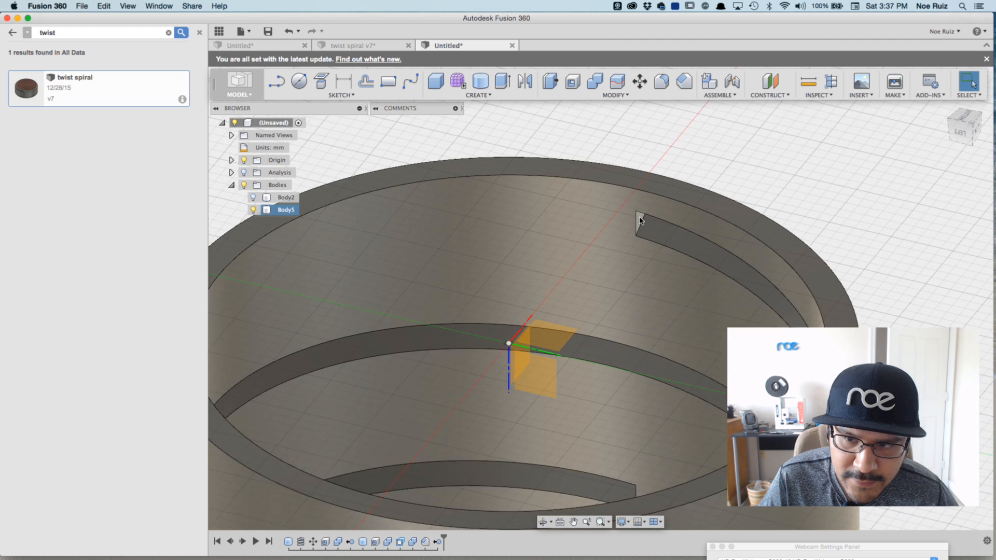
# Step: Chamfer the vertical edges at both ends of the cap's internal groove with an equal distance of 1.89 mm
pyautogui.click(635, 224)
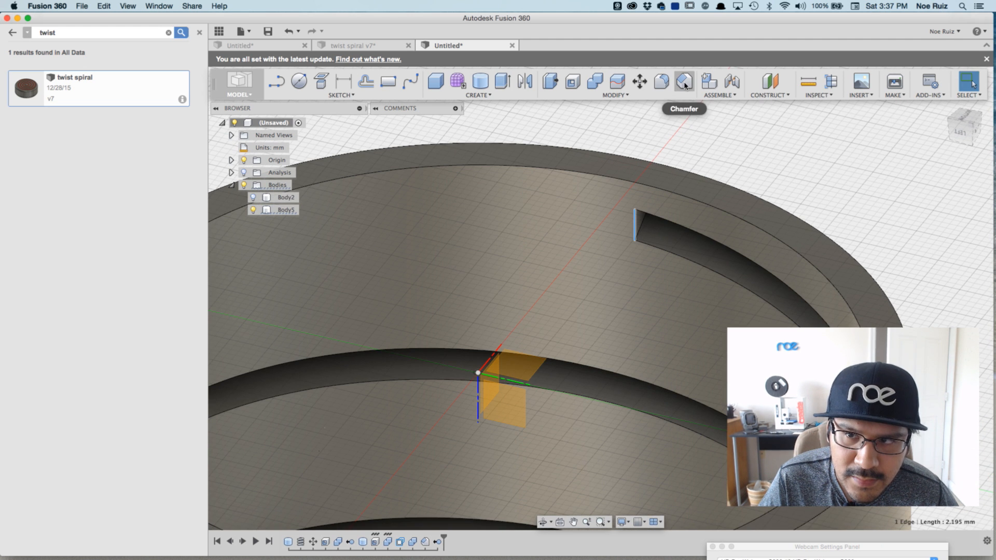
pyautogui.click(684, 83)
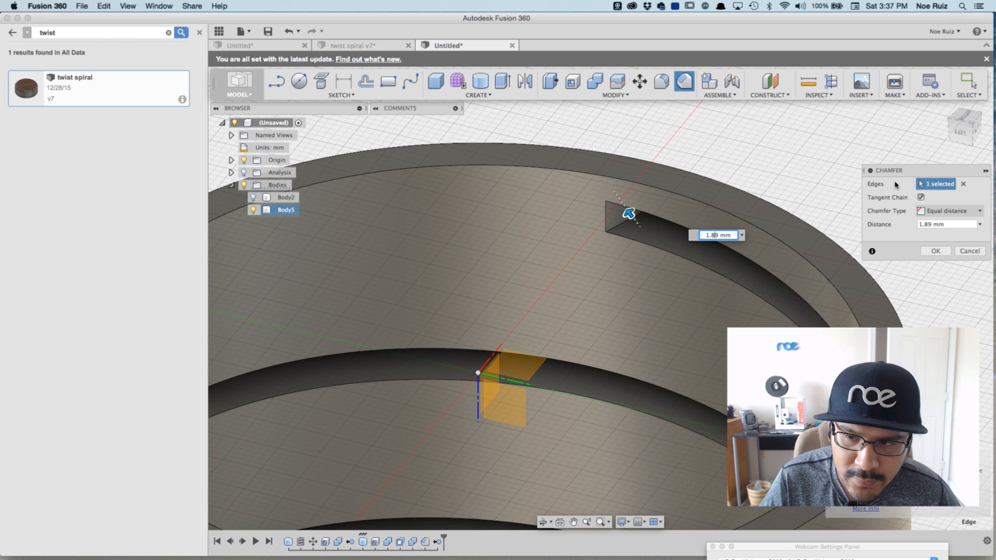
pyautogui.keyDown('shift'); pyautogui.moveTo(721, 163); pyautogui.dragTo(724, 147, button='middle'); pyautogui.keyUp('shift')
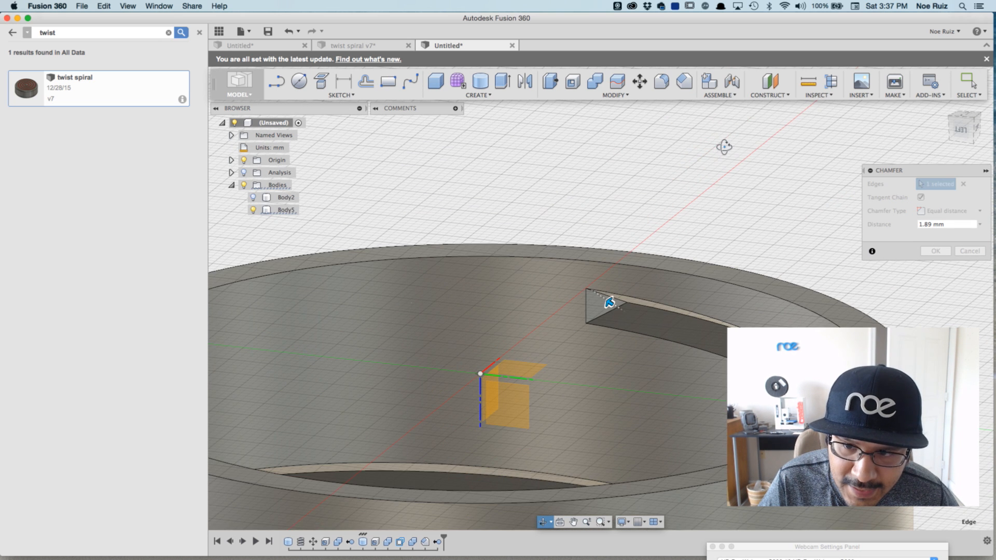
pyautogui.scroll(5, 627, 311)
pyautogui.scroll(3, 627, 312)
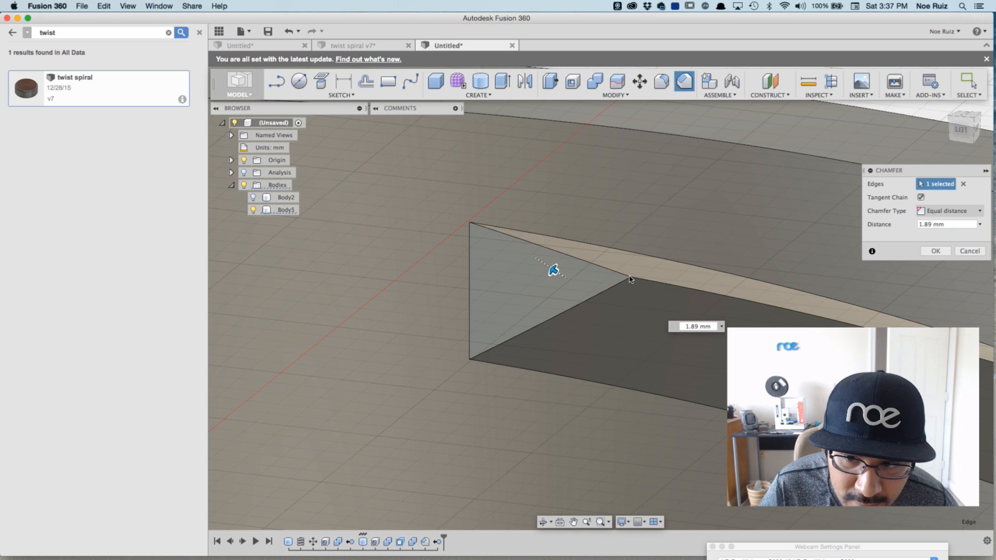
pyautogui.scroll(-10, 611, 282)
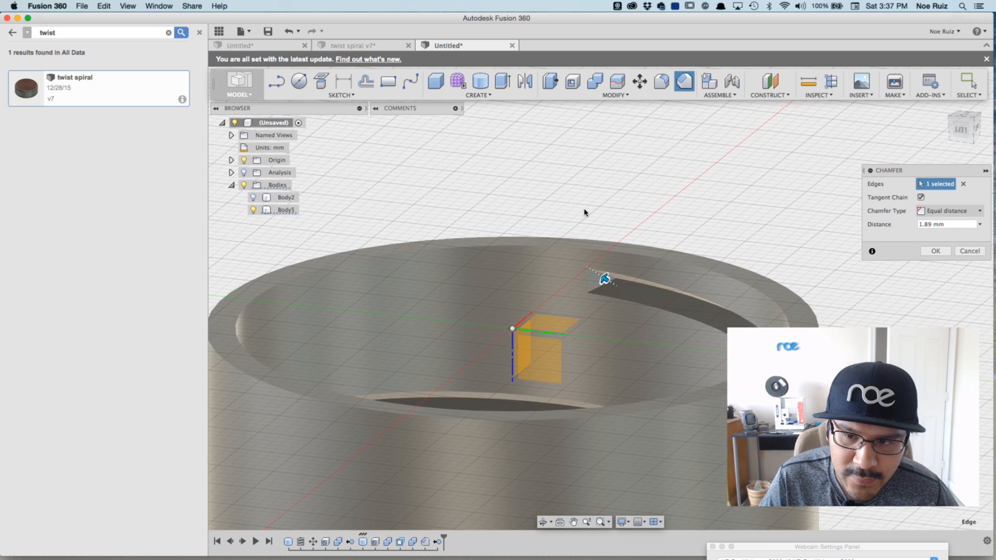
pyautogui.keyDown('shift'); pyautogui.moveTo(597, 224); pyautogui.dragTo(631, 232, button='middle'); pyautogui.keyUp('shift')
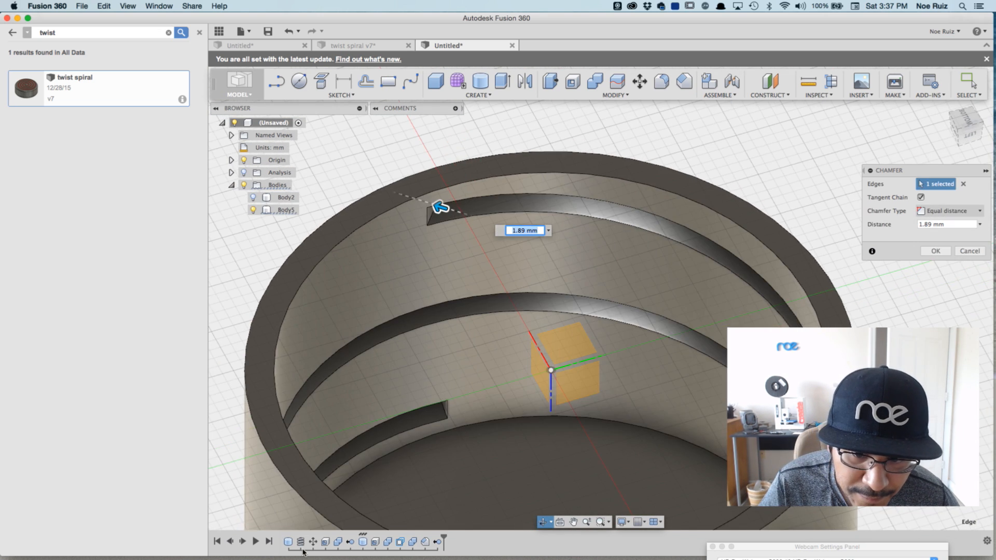
pyautogui.scroll(3, 399, 445)
pyautogui.scroll(3, 399, 445)
pyautogui.click(493, 390)
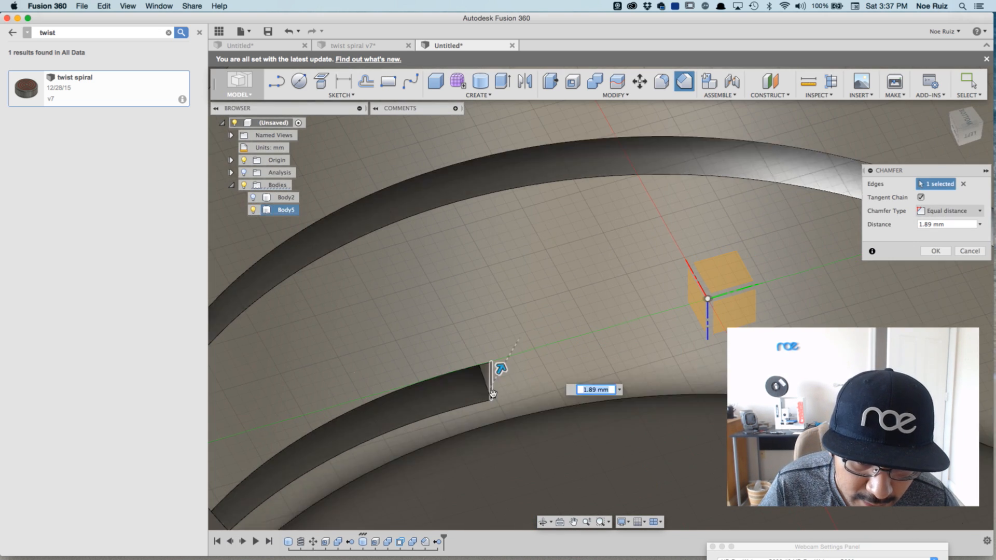
pyautogui.scroll(-5, 492, 399)
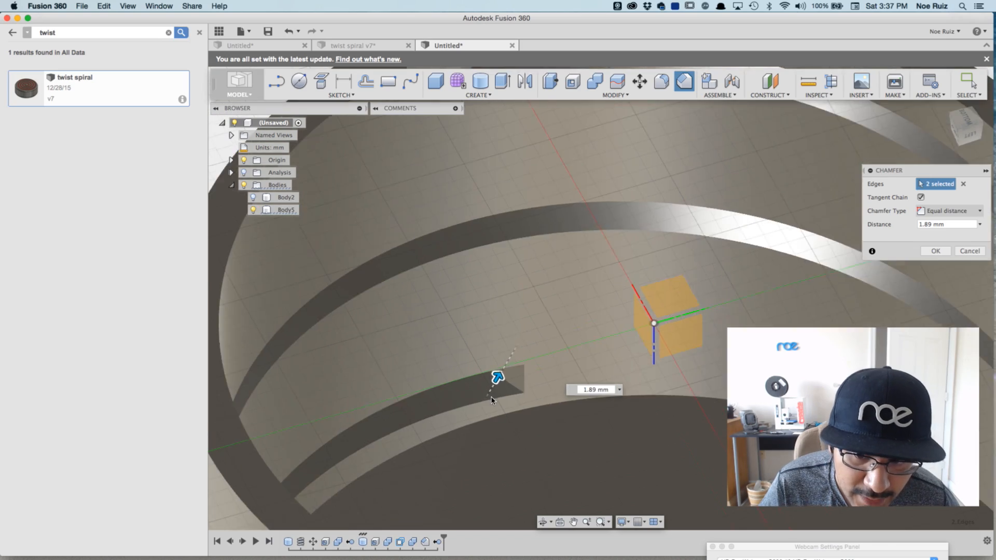
pyautogui.click(935, 251)
pyautogui.scroll(-10, 726, 280)
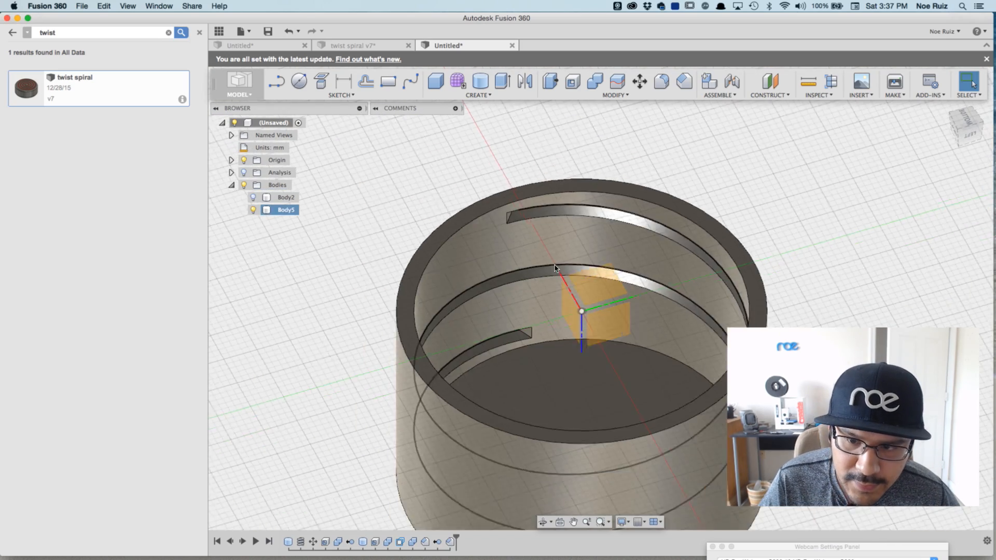
pyautogui.moveTo(758, 313)
pyautogui.keyDown('shift'); pyautogui.mouseDown(button='middle')
pyautogui.moveTo(726, 267)
pyautogui.moveTo(761, 320)
pyautogui.mouseUp(button='middle'); pyautogui.keyUp('shift')
# Step: Show the inner ring inside the outer cap and turn on the section analysis, seen from the front
pyautogui.click(254, 197)
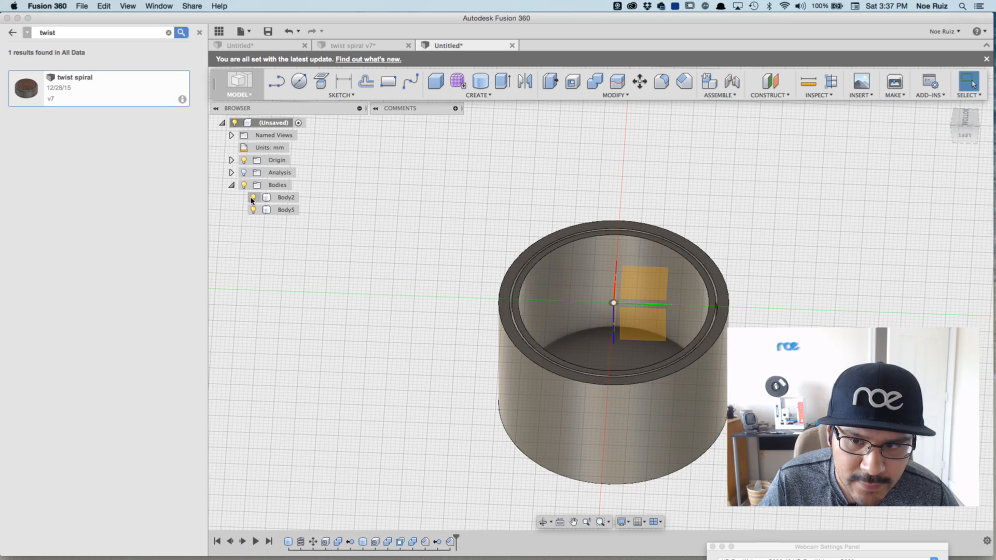
pyautogui.keyDown('shift'); pyautogui.moveTo(515, 246); pyautogui.dragTo(253, 184, button='middle'); pyautogui.keyUp('shift')
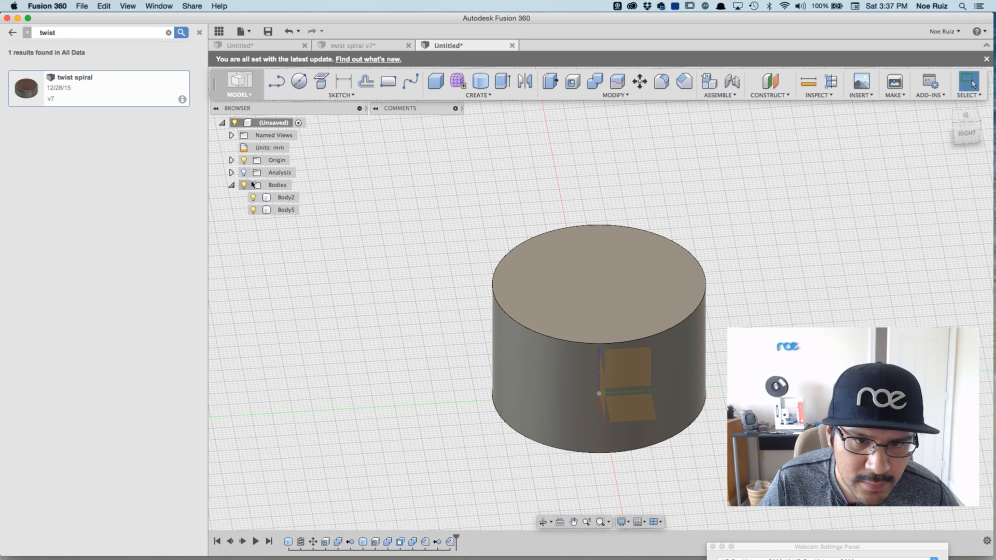
pyautogui.click(244, 173)
pyautogui.keyDown('shift'); pyautogui.moveTo(431, 351); pyautogui.dragTo(508, 320, button='middle'); pyautogui.keyUp('shift')
pyautogui.click(964, 129)
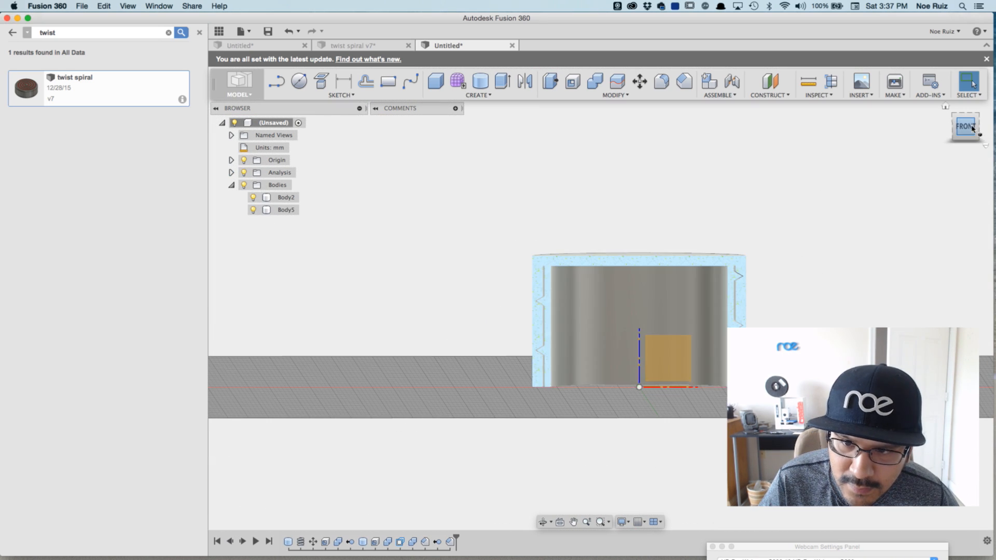
# Step: Examine the sectioned fit between the ring's upper end and the underside of the cap's top
pyautogui.scroll(5, 724, 275)
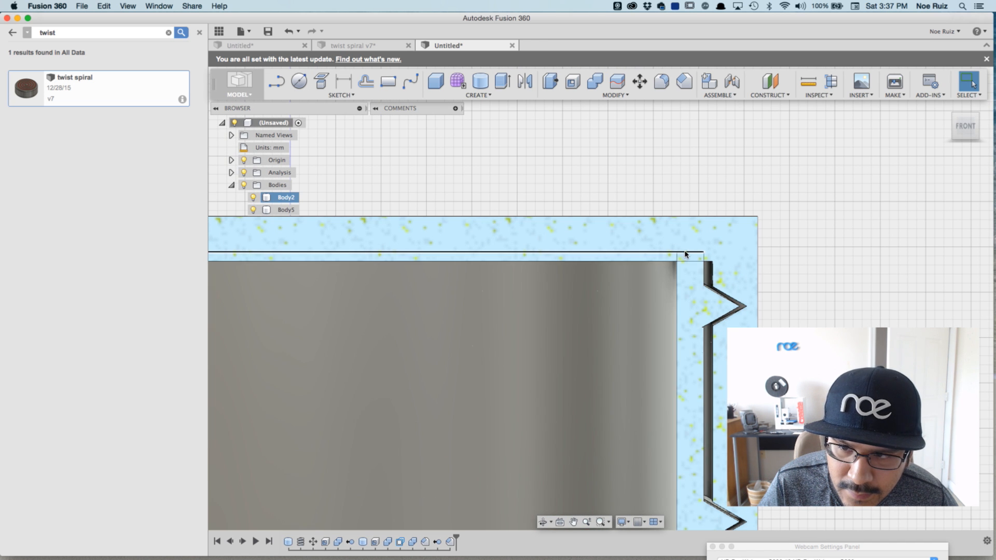
pyautogui.scroll(-2, 690, 260)
pyautogui.scroll(-2, 690, 260)
pyautogui.scroll(4, 690, 258)
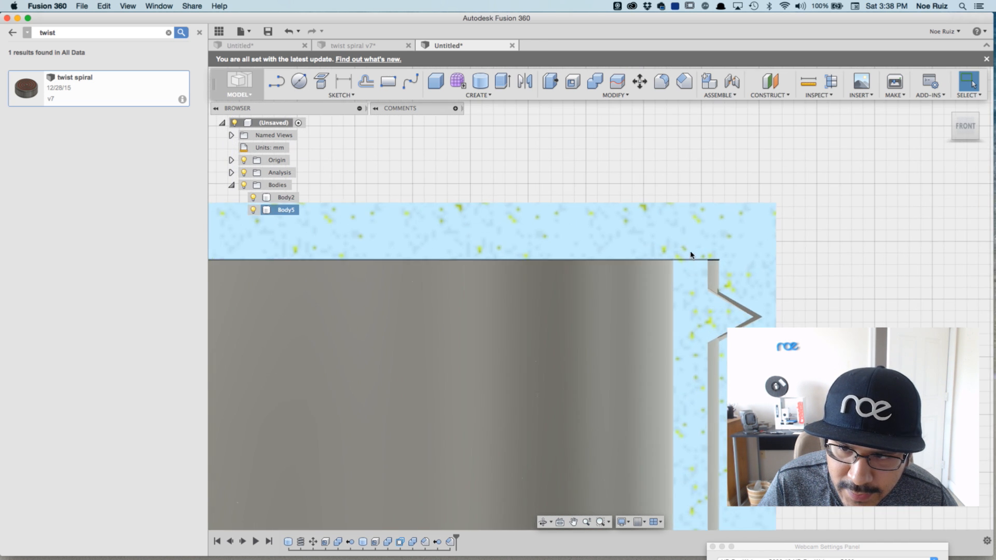
pyautogui.scroll(-5, 690, 259)
pyautogui.scroll(-5, 681, 280)
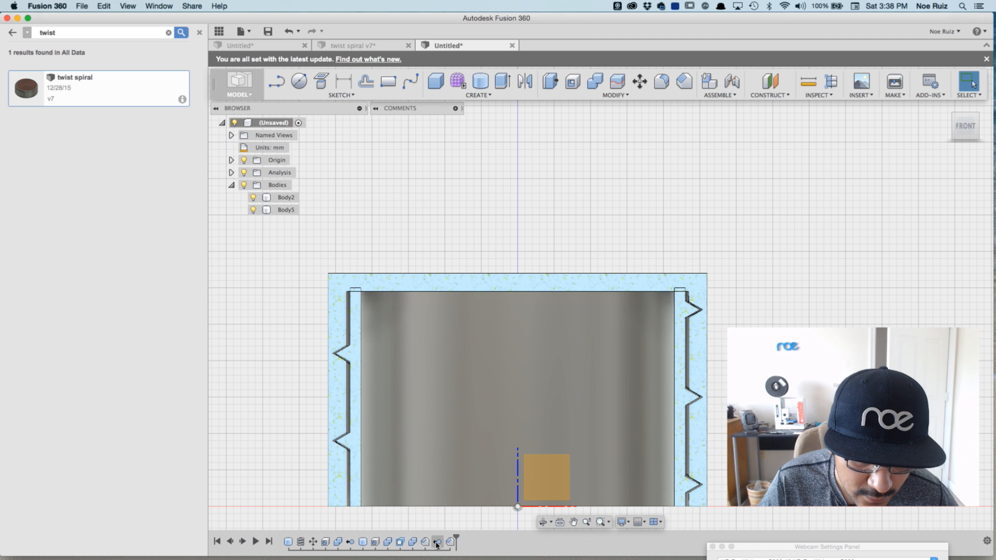
# Step: Edit the outer cap's cylinder feature to set its height to 34 mm
pyautogui.click(364, 542)
pyautogui.doubleClick(364, 543)
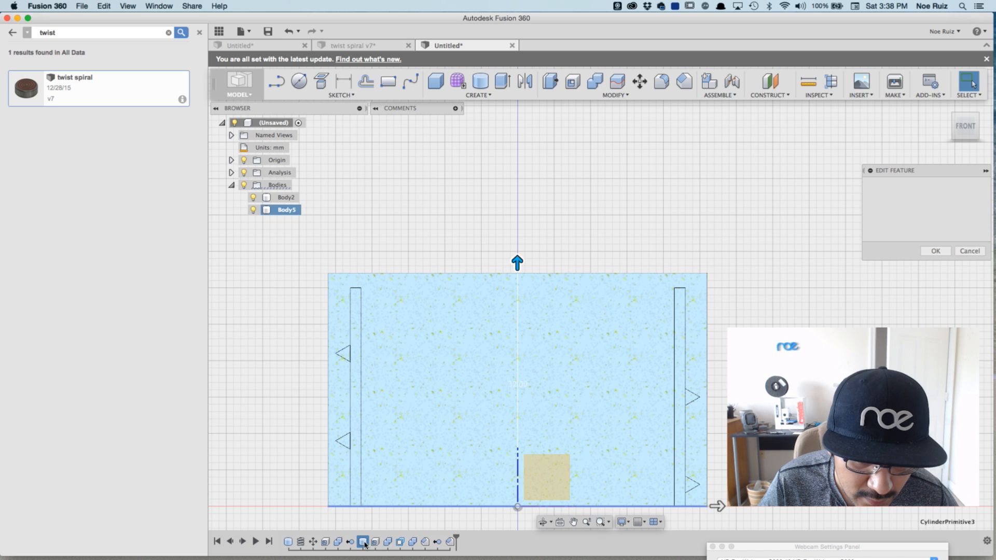
pyautogui.moveTo(517, 262); pyautogui.dragTo(517, 247)
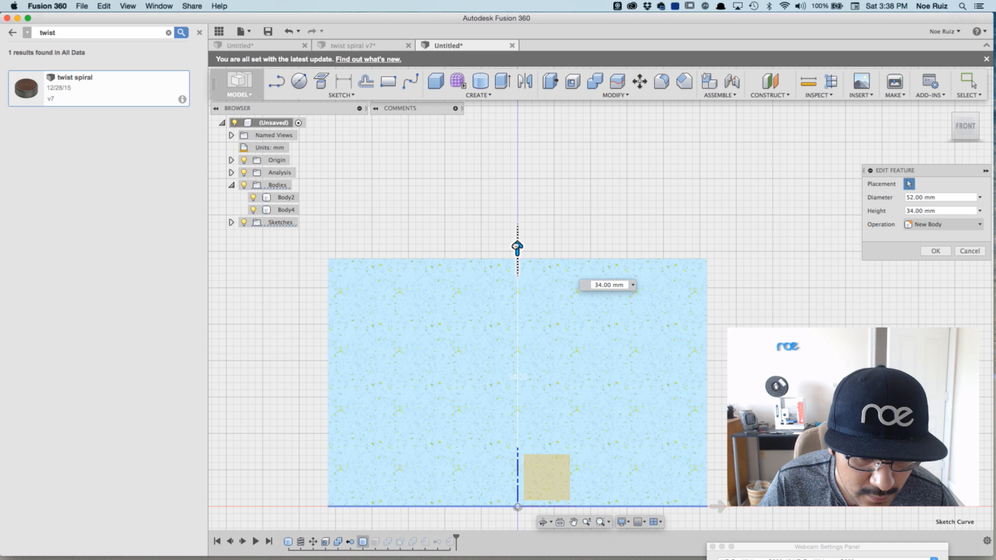
pyautogui.click(935, 251)
pyautogui.scroll(1, 363, 292)
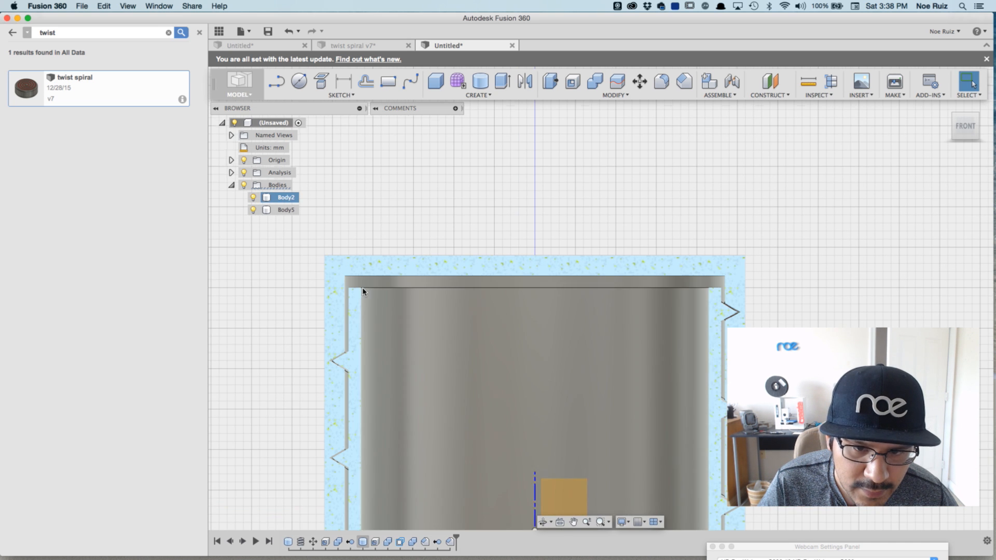
pyautogui.scroll(-4, 391, 276)
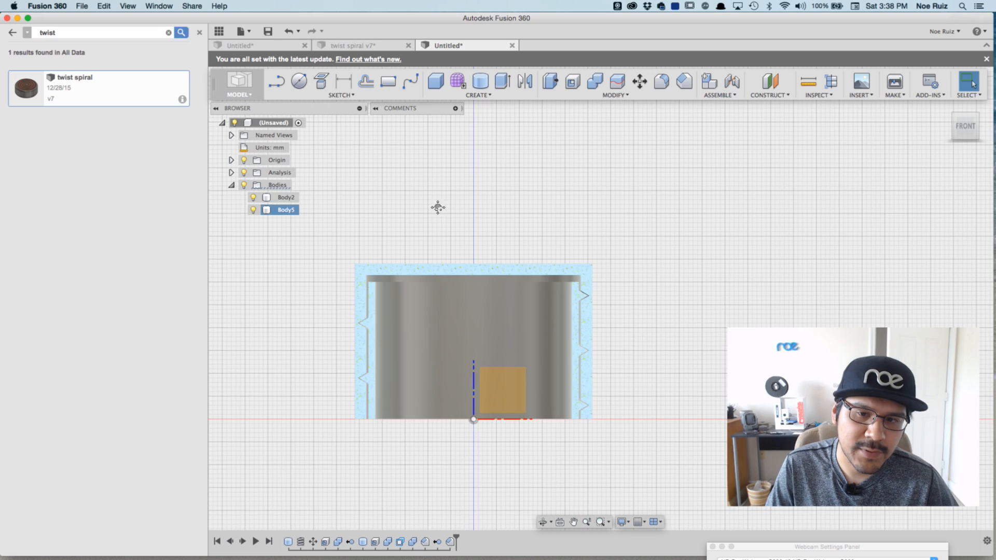
# Step: Inspect the sectioned cap and ring at an angle, and turn off the section analysis
pyautogui.moveTo(355, 263); pyautogui.dragTo(413, 249, button='middle')
pyautogui.scroll(2, 413, 249)
pyautogui.keyDown('shift'); pyautogui.moveTo(335, 372); pyautogui.dragTo(374, 390, button='middle'); pyautogui.keyUp('shift')
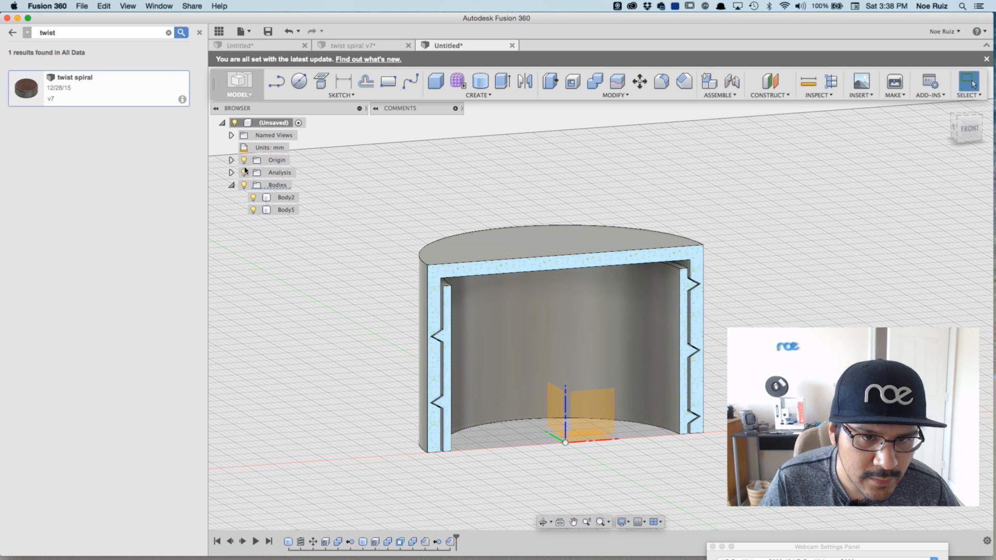
pyautogui.click(244, 173)
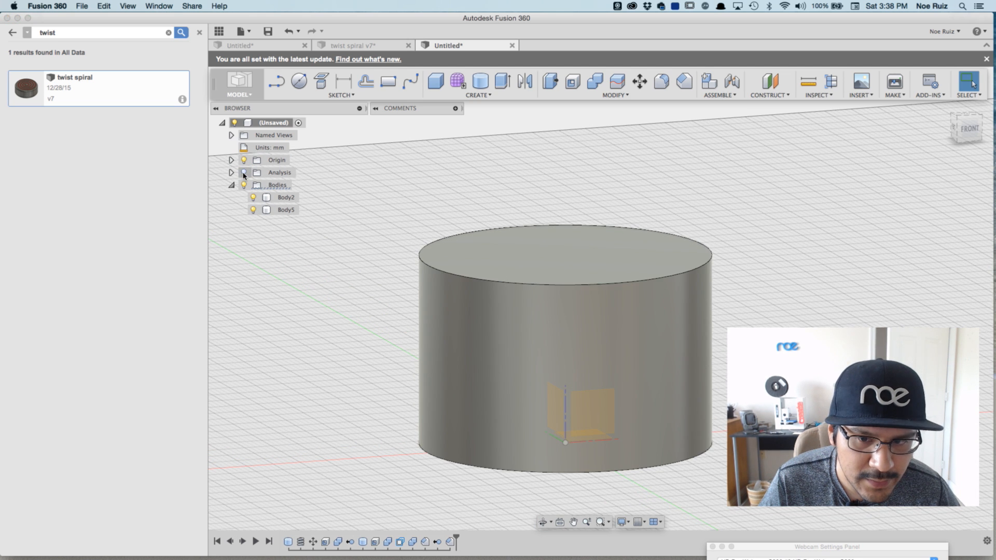
pyautogui.rightClick(790, 254)
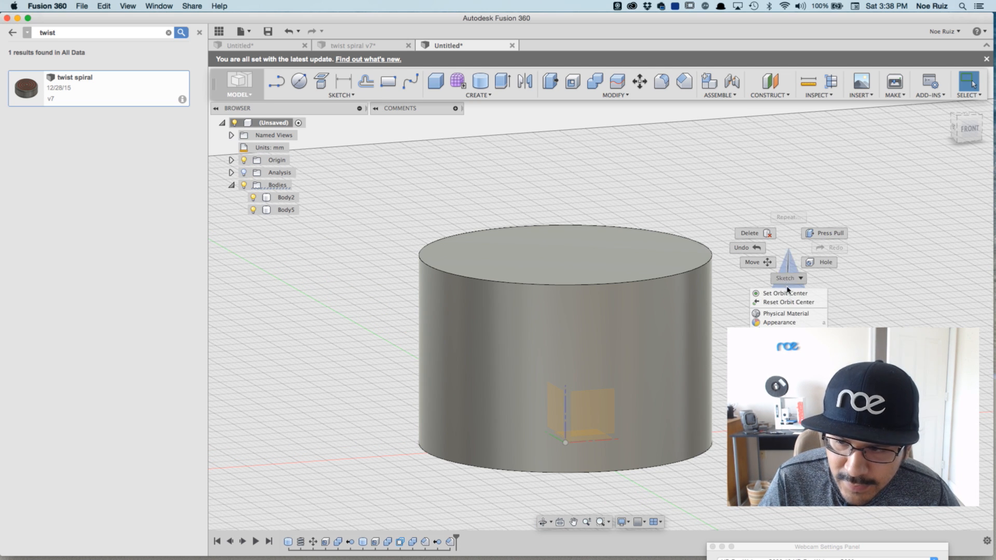
pyautogui.click(763, 262)
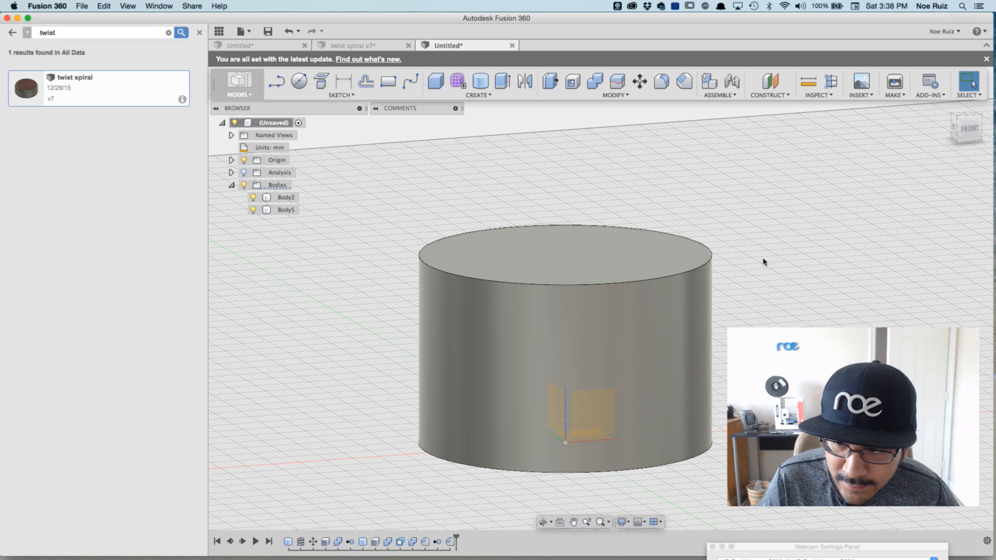
pyautogui.click(689, 309)
pyautogui.rightClick(688, 311)
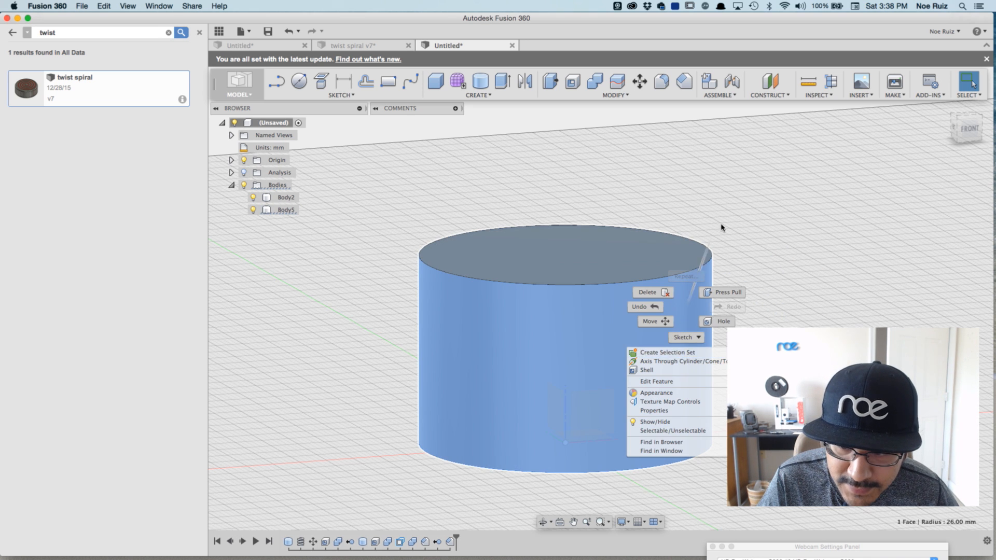
pyautogui.click(726, 265)
pyautogui.rightClick(725, 265)
pyautogui.click(749, 234)
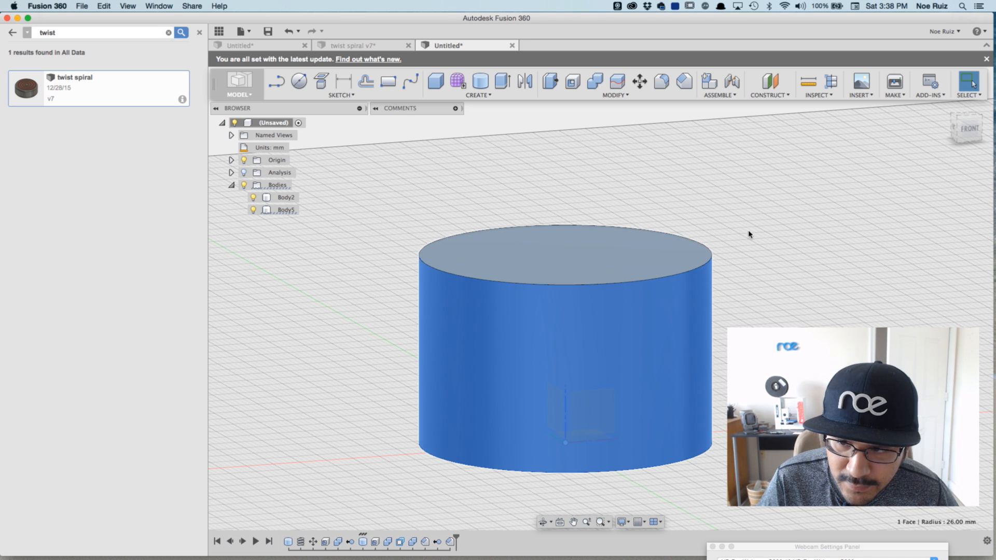
# Step: Apply a transparent physical material to the outer cap so the threaded ring inside can be seen
pyautogui.rightClick(752, 244)
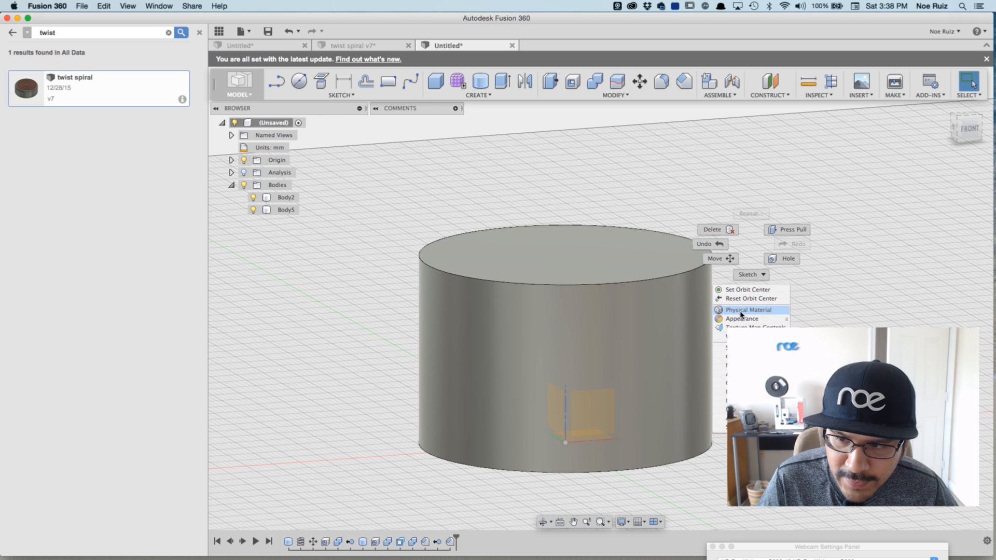
pyautogui.click(743, 311)
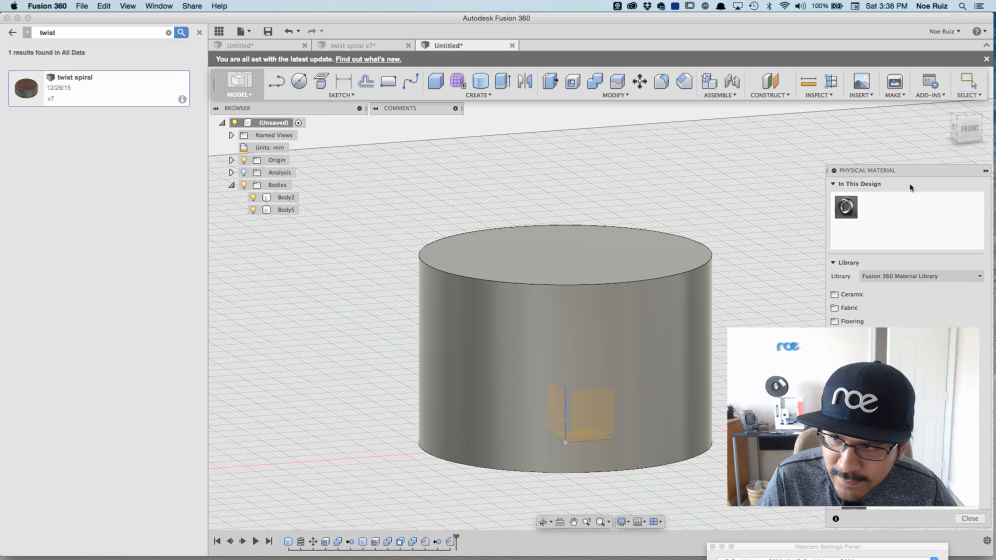
pyautogui.moveTo(724, 394); pyautogui.dragTo(625, 363)
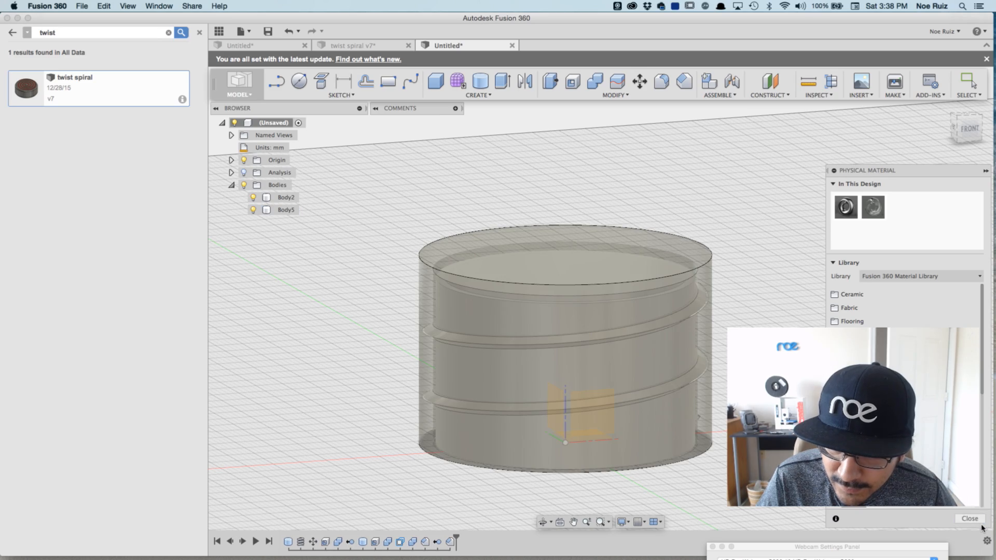
pyautogui.click(980, 523)
pyautogui.keyDown('shift'); pyautogui.moveTo(794, 274); pyautogui.dragTo(726, 249, button='middle'); pyautogui.keyUp('shift')
# Step: Switch to the twist spiral v7 design and hide its top body to expose the thread on the bottom body
pyautogui.click(364, 46)
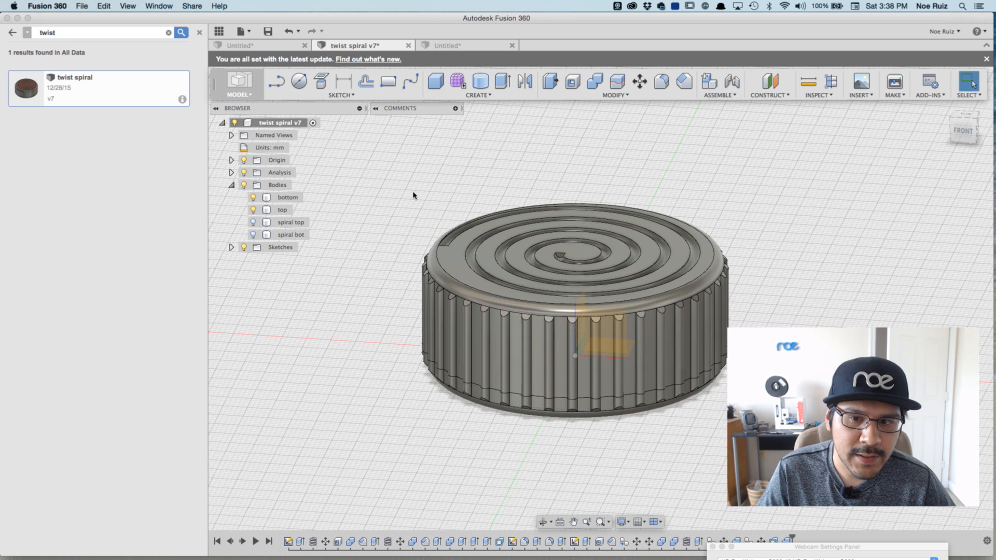
pyautogui.scroll(-2, 393, 243)
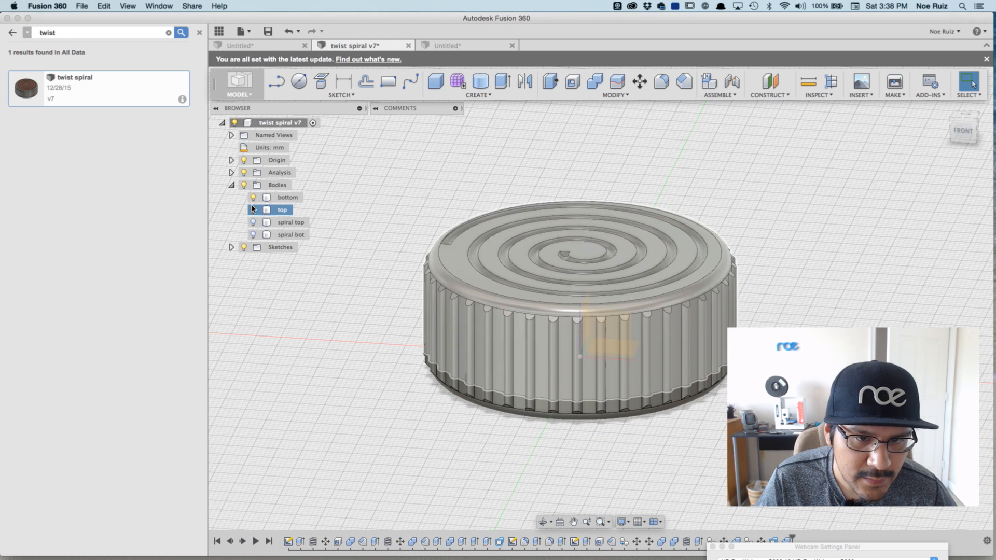
pyautogui.keyDown('shift'); pyautogui.moveTo(351, 248); pyautogui.dragTo(642, 413, button='middle'); pyautogui.keyUp('shift')
pyautogui.scroll(3, 642, 413)
pyautogui.scroll(3, 619, 408)
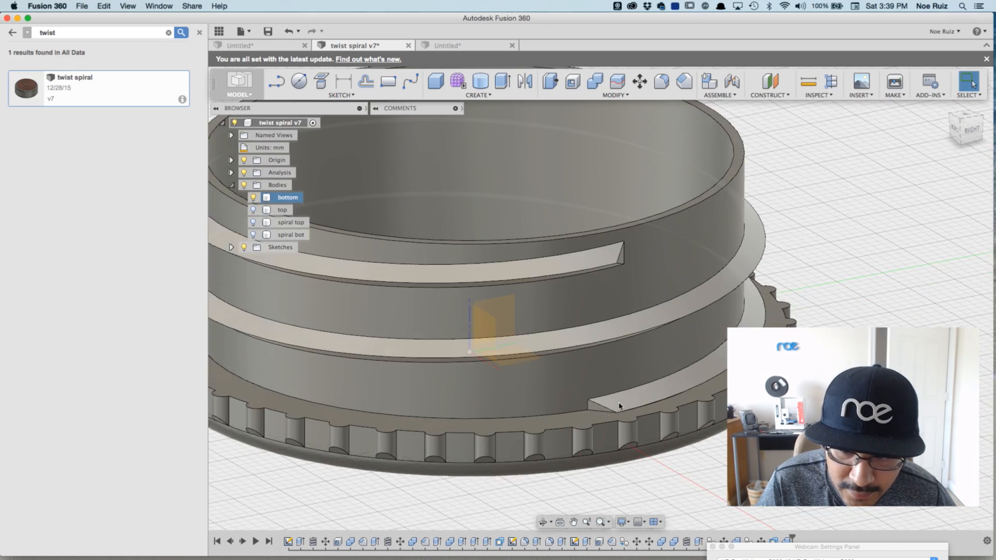
pyautogui.scroll(-3, 663, 400)
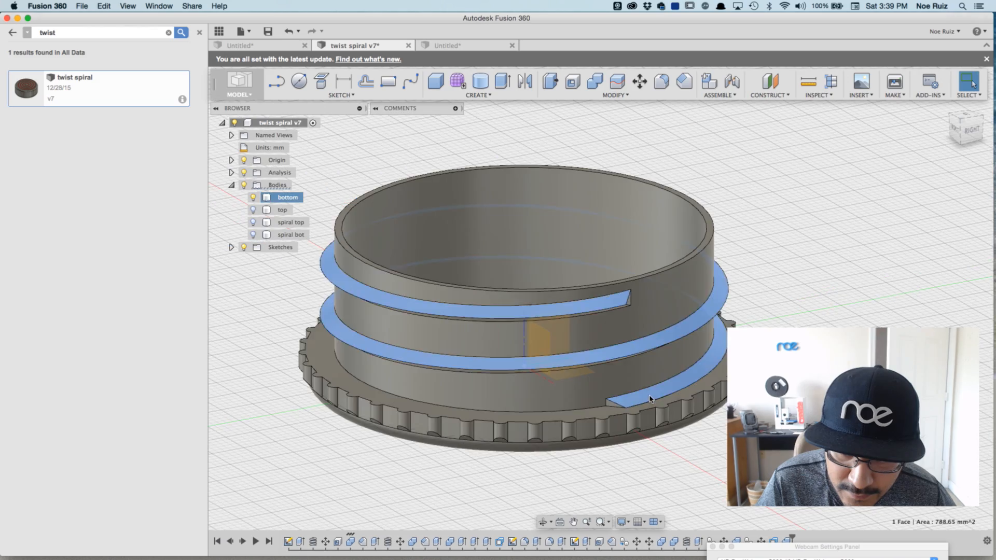
# Step: Examine where the thread starts and ends around the bottom body of the twist spiral design
pyautogui.keyDown('shift'); pyautogui.moveTo(571, 337); pyautogui.dragTo(786, 364, button='middle'); pyautogui.keyUp('shift')
pyautogui.scroll(5, 318, 362)
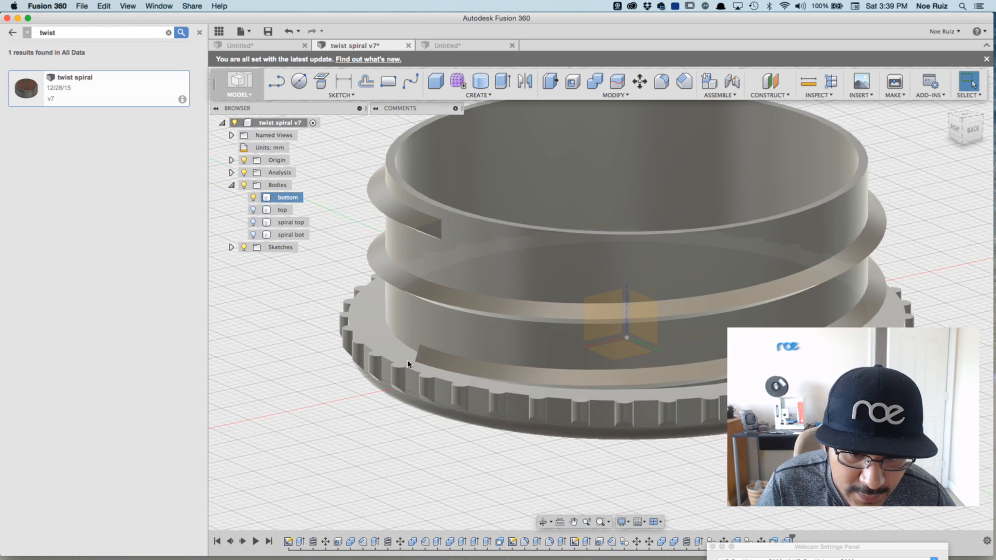
pyautogui.keyDown('shift'); pyautogui.moveTo(319, 362); pyautogui.dragTo(632, 334, button='middle'); pyautogui.keyUp('shift')
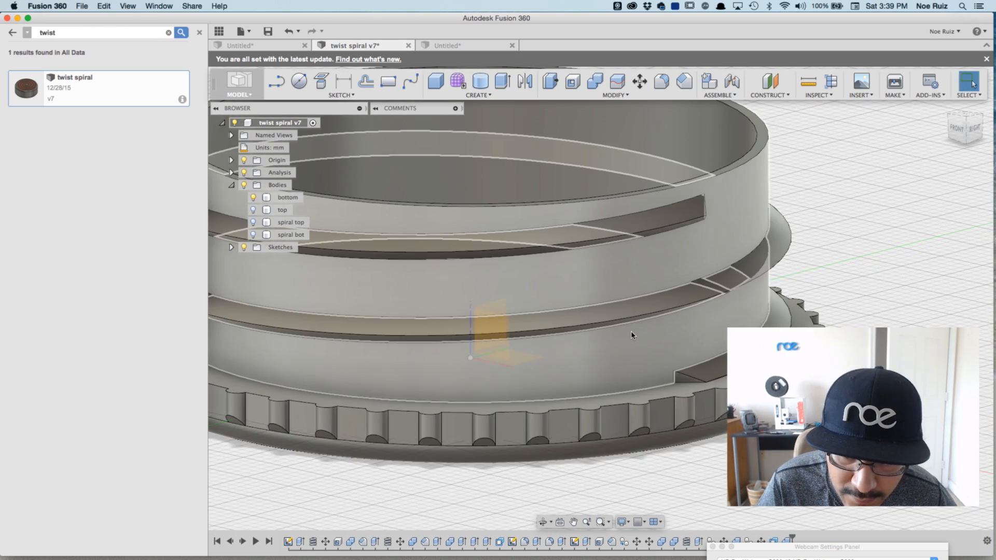
pyautogui.scroll(-5, 669, 368)
pyautogui.keyDown('shift'); pyautogui.moveTo(669, 367); pyautogui.dragTo(643, 341, button='middle'); pyautogui.keyUp('shift')
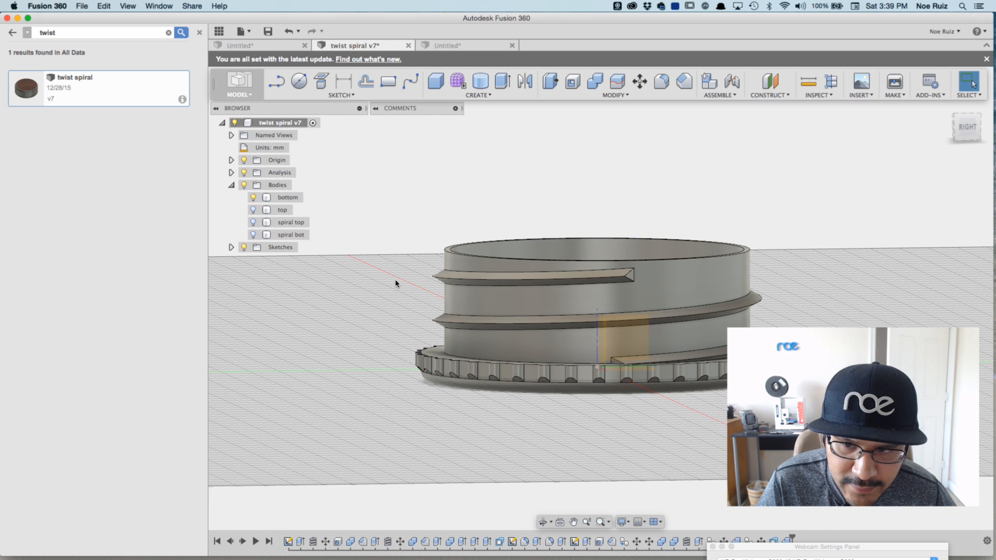
pyautogui.click(273, 198)
pyautogui.scroll(5, 624, 268)
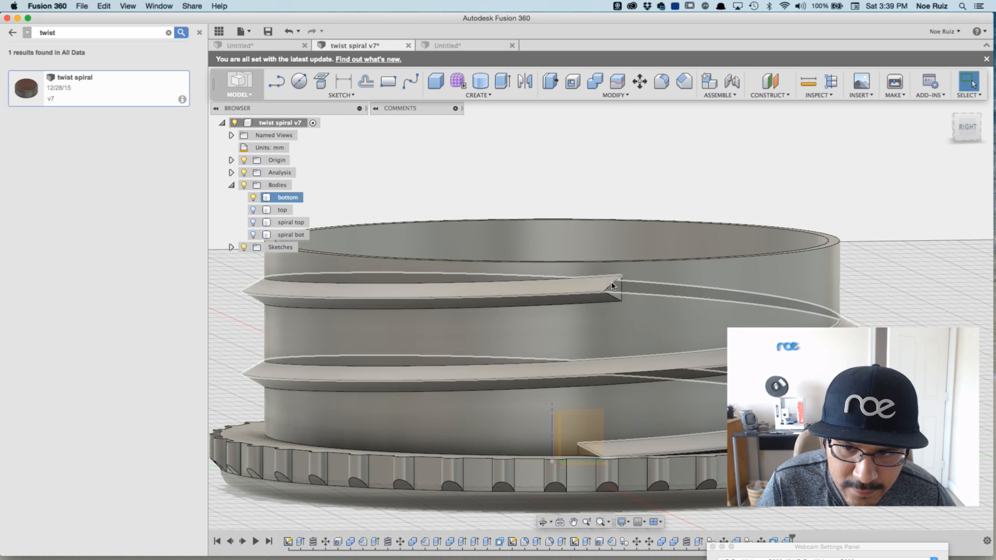
pyautogui.click(613, 288)
pyautogui.scroll(-5, 326, 221)
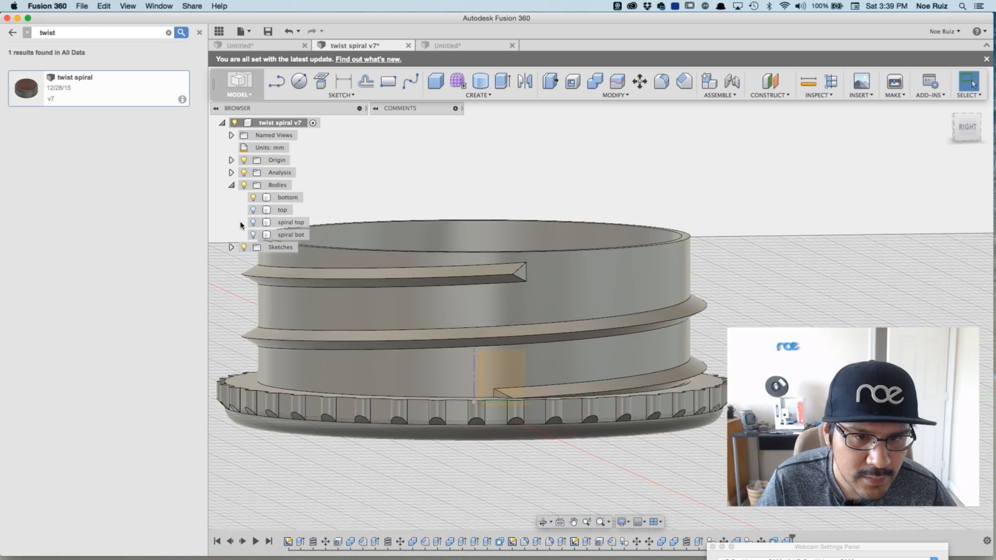
pyautogui.keyDown('shift'); pyautogui.moveTo(507, 200); pyautogui.dragTo(457, 156, button='middle'); pyautogui.keyUp('shift')
# Step: Return to the unsaved ring-and-cap design and edit the coil feature to set its revolutions to 3
pyautogui.click(439, 46)
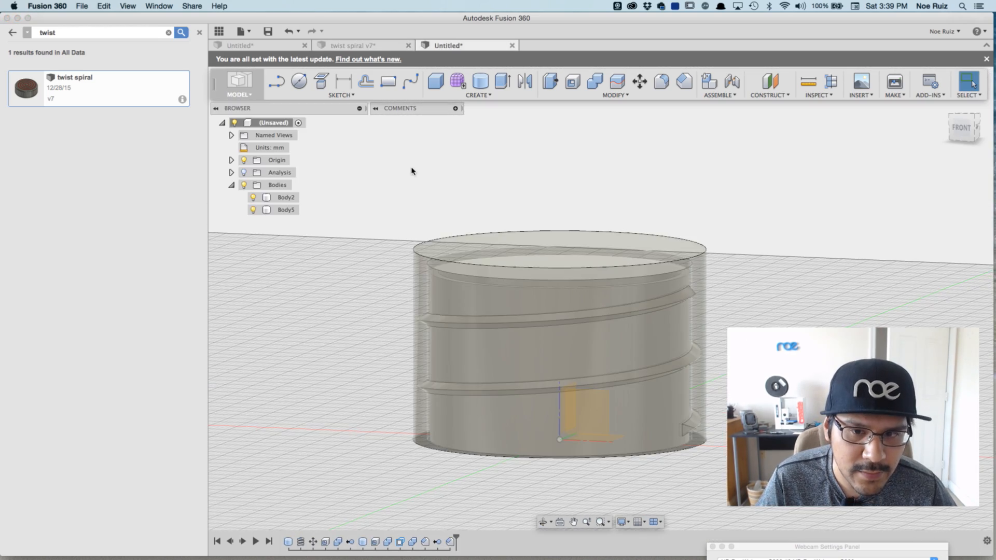
pyautogui.keyDown('shift'); pyautogui.moveTo(367, 297); pyautogui.dragTo(387, 324, button='middle'); pyautogui.keyUp('shift')
pyautogui.keyDown('shift'); pyautogui.moveTo(787, 286); pyautogui.dragTo(683, 295, button='middle'); pyautogui.keyUp('shift')
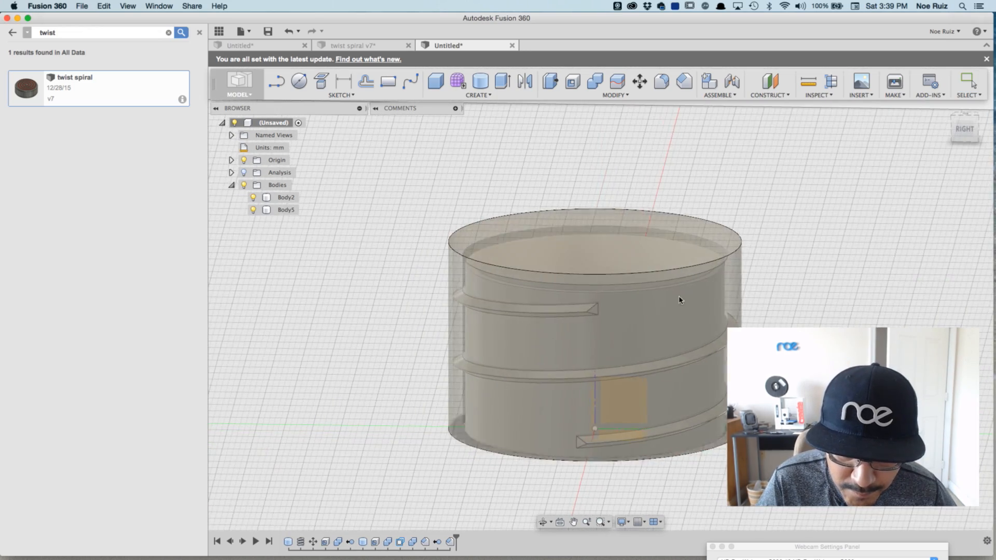
pyautogui.doubleClick(299, 542)
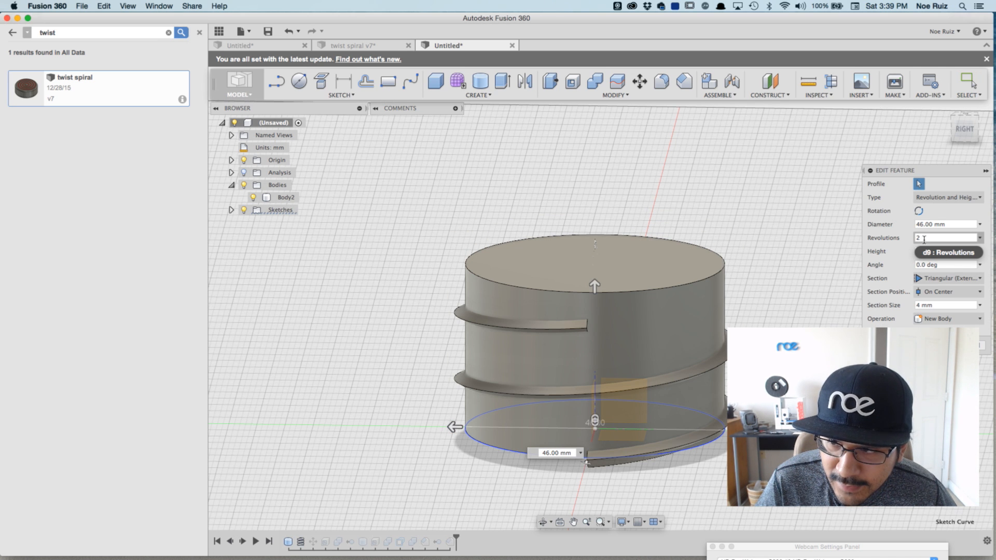
pyautogui.click(929, 238)
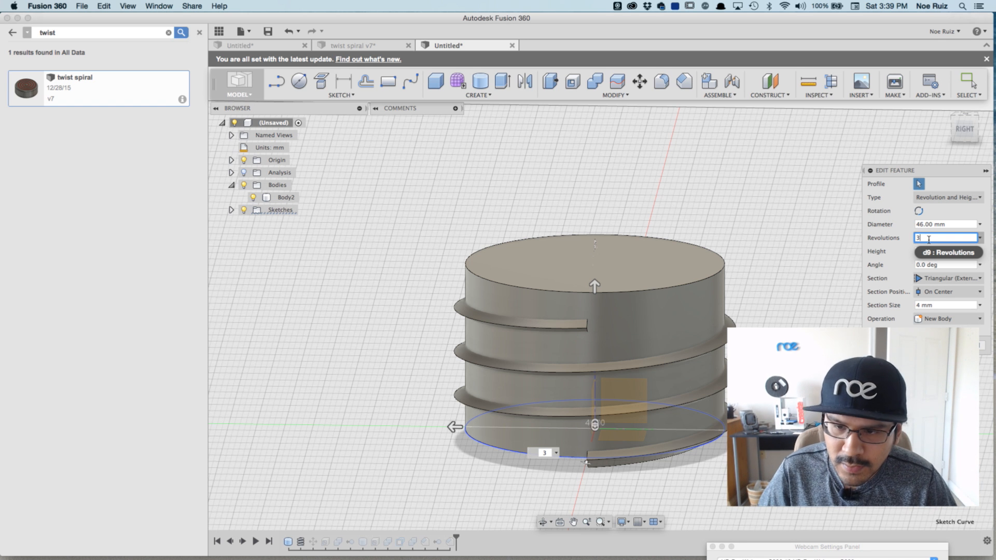
pyautogui.press('Return')
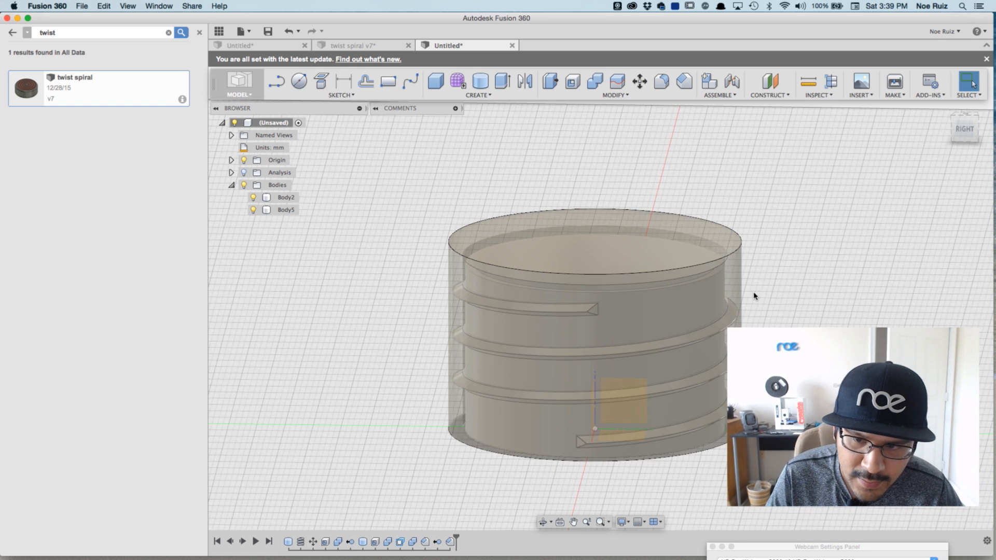
# Step: Inspect the updated coil from other sides, and reopen the coil feature to review its diameter, revolutions and height settings
pyautogui.keyDown('shift'); pyautogui.moveTo(409, 338); pyautogui.dragTo(398, 405, button='middle'); pyautogui.keyUp('shift')
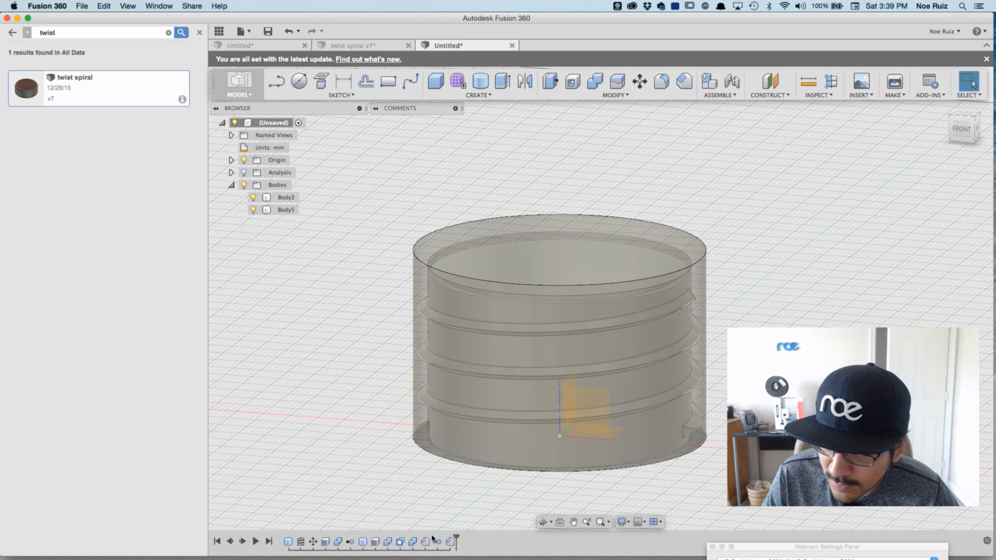
pyautogui.keyDown('shift'); pyautogui.moveTo(349, 455); pyautogui.dragTo(341, 478, button='middle'); pyautogui.keyUp('shift')
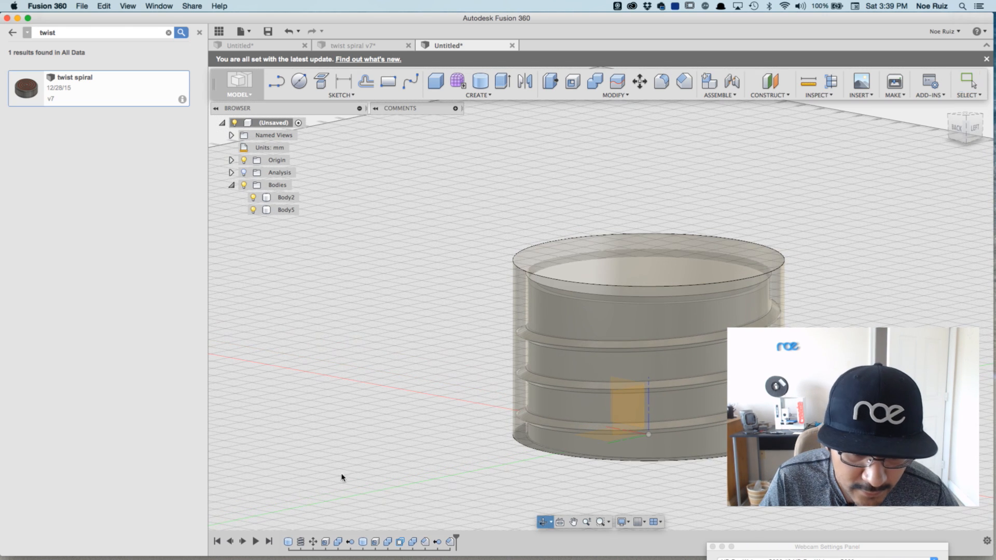
pyautogui.doubleClick(312, 541)
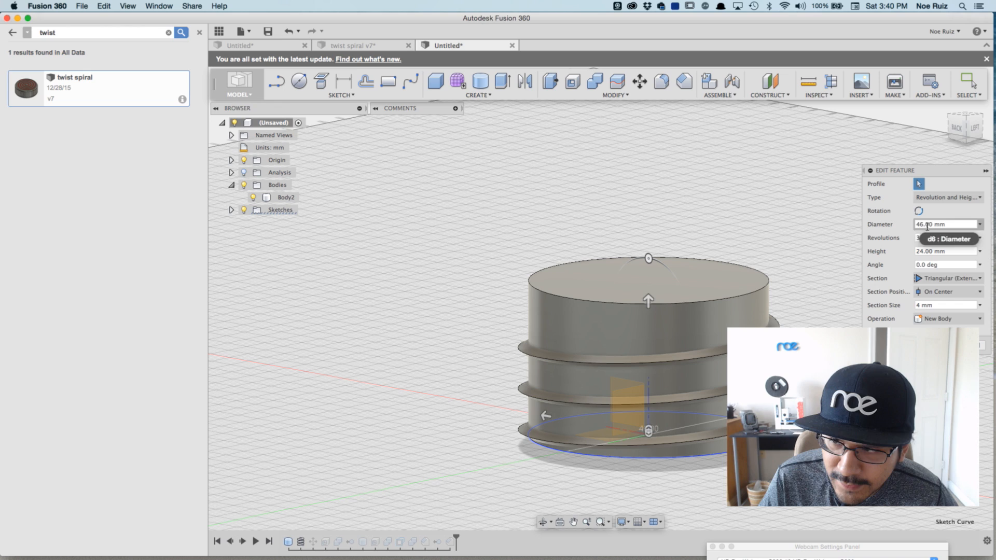
pyautogui.click(982, 345)
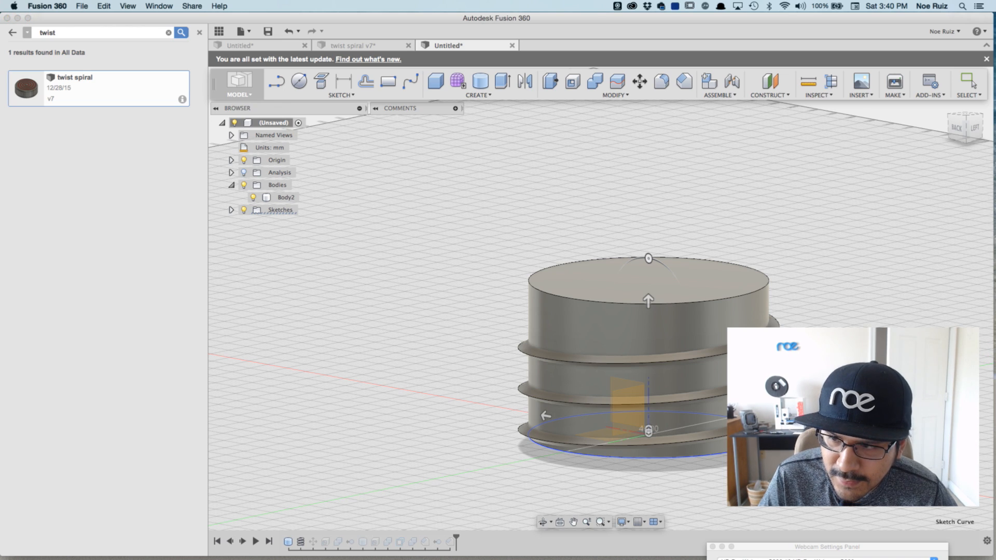
# Step: Examine the fit of the thread in its groove through the transparent cap from several angles
pyautogui.keyDown('shift'); pyautogui.moveTo(845, 244); pyautogui.dragTo(799, 226, button='middle'); pyautogui.keyUp('shift')
pyautogui.scroll(2, 742, 256)
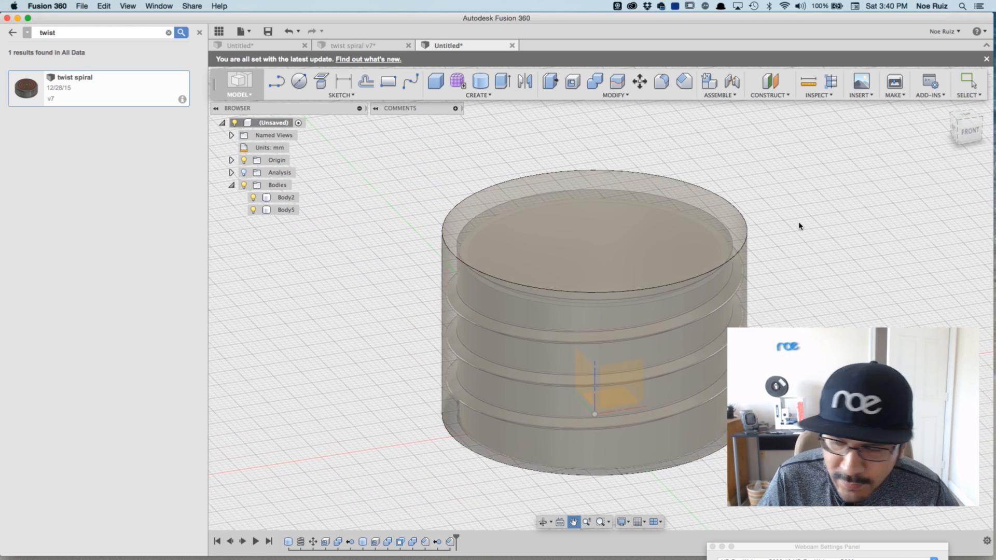
pyautogui.scroll(-1, 799, 226)
pyautogui.scroll(2, 799, 227)
pyautogui.scroll(-3, 799, 227)
pyautogui.keyDown('shift'); pyautogui.moveTo(805, 228); pyautogui.dragTo(668, 241, button='middle'); pyautogui.keyUp('shift')
pyautogui.click(765, 272)
pyautogui.keyDown('shift'); pyautogui.moveTo(765, 271); pyautogui.dragTo(535, 272, button='middle'); pyautogui.keyUp('shift')
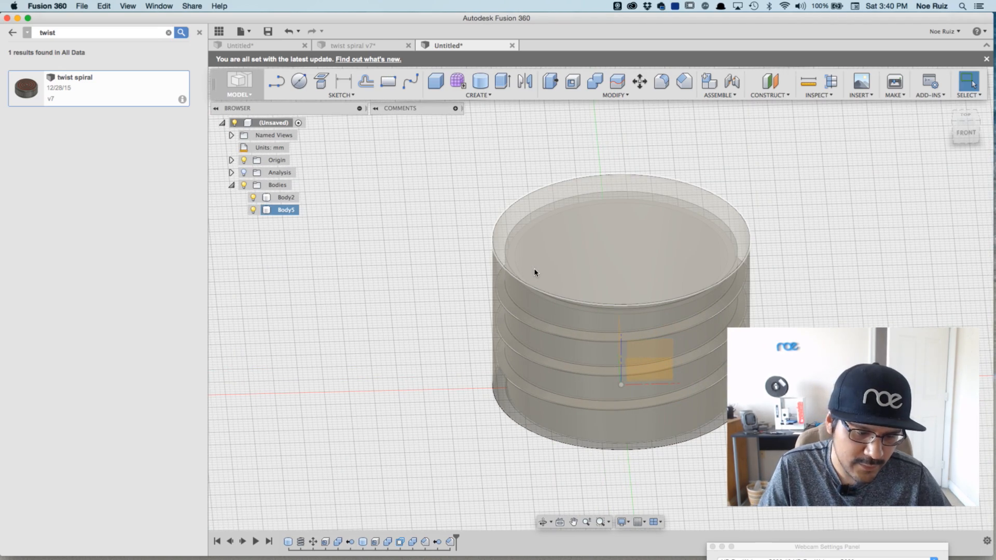
pyautogui.scroll(-2, 537, 268)
pyautogui.scroll(4, 538, 267)
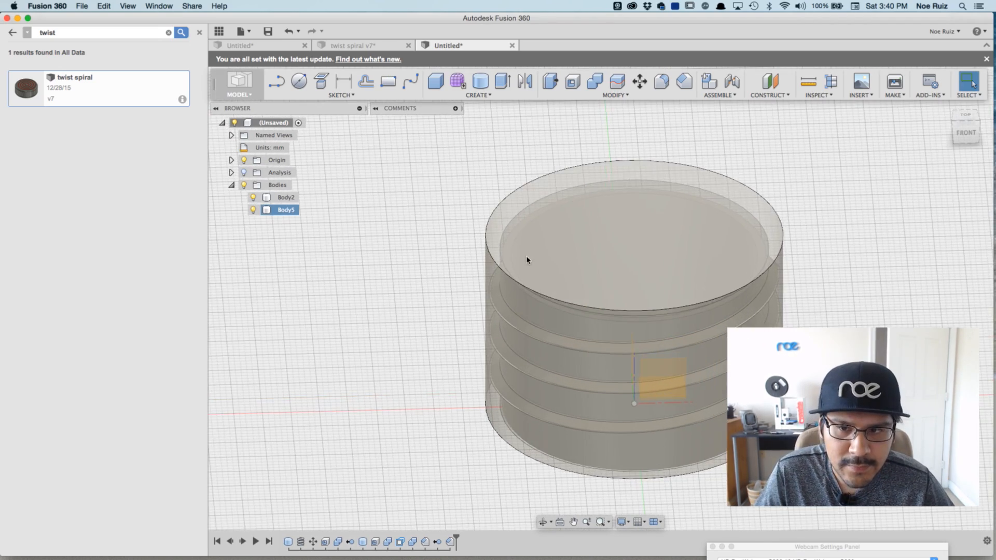
pyautogui.moveTo(427, 247); pyautogui.dragTo(398, 250, button='middle')
pyautogui.click(461, 141)
pyautogui.click(478, 96)
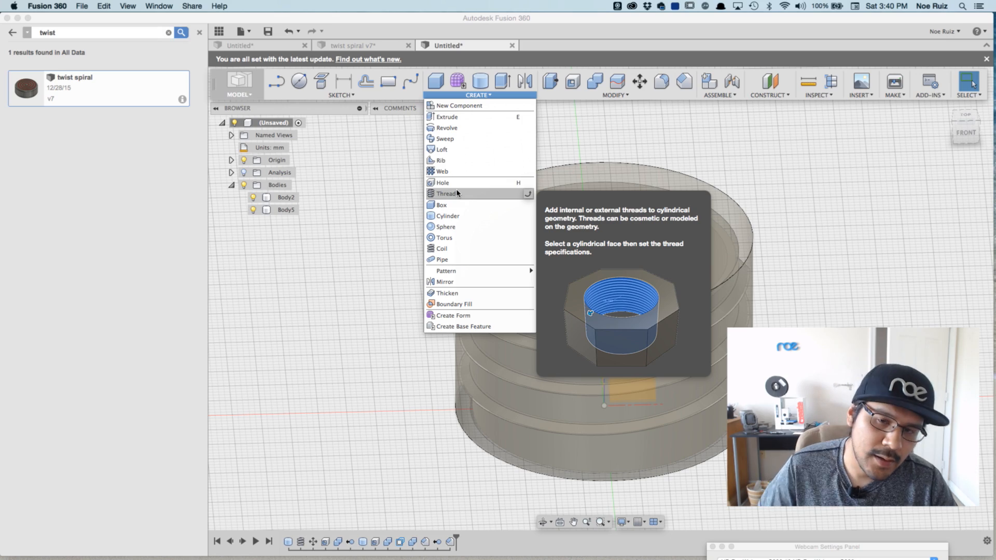
pyautogui.click(339, 273)
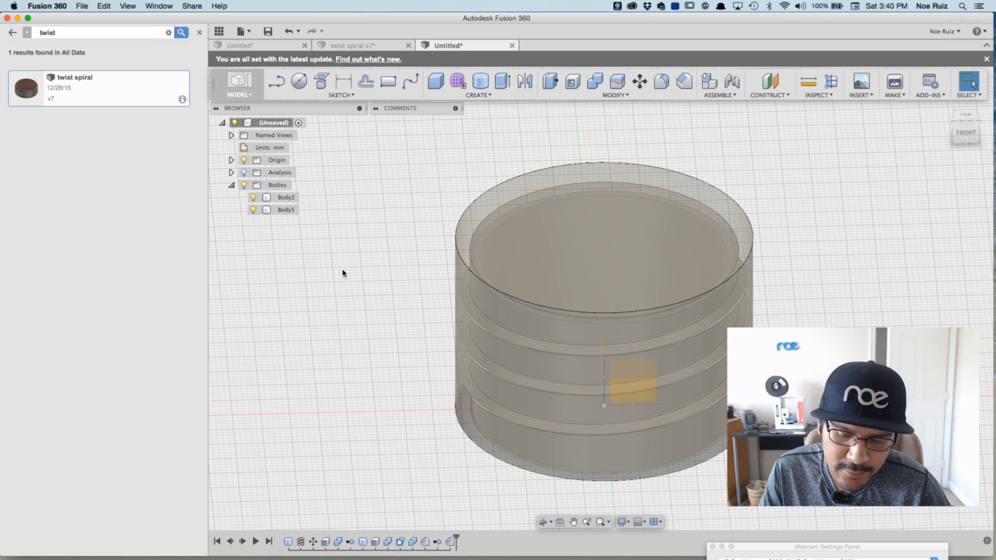
# Step: Highlight the offset-faces feature of the thread groove in the model history and inspect the assembled ring and cap
pyautogui.keyDown('shift'); pyautogui.moveTo(390, 274); pyautogui.dragTo(431, 251, button='middle'); pyautogui.keyUp('shift')
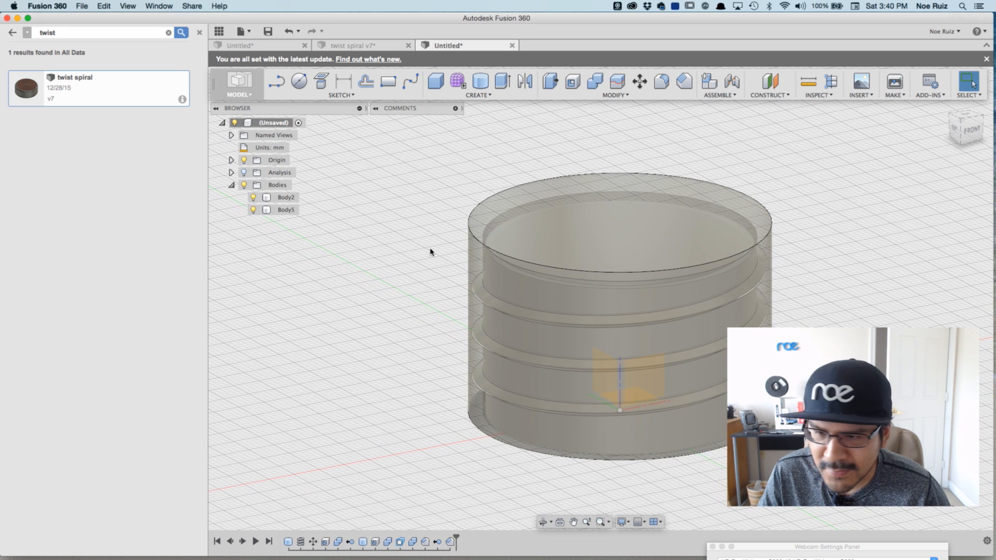
pyautogui.scroll(5, 478, 296)
pyautogui.scroll(-3, 455, 309)
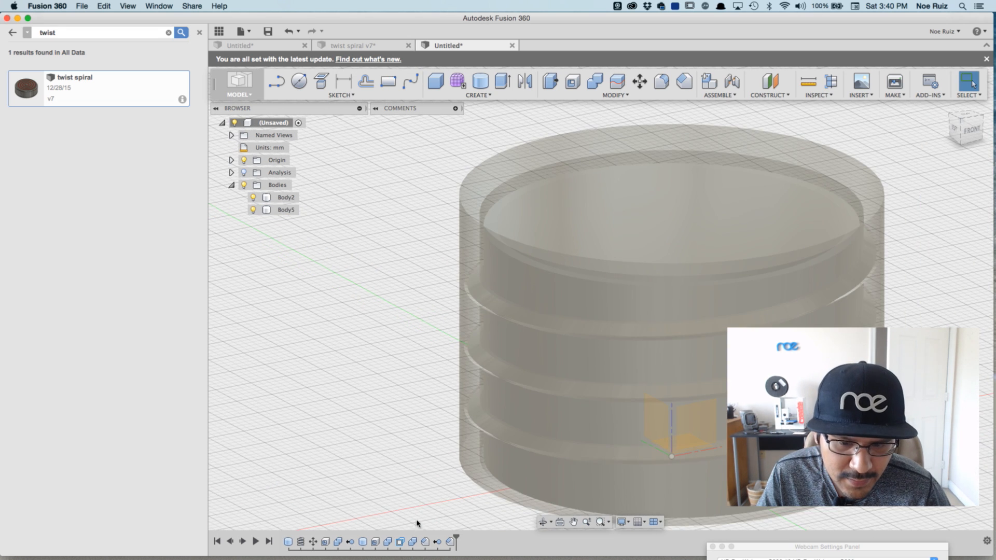
pyautogui.click(402, 542)
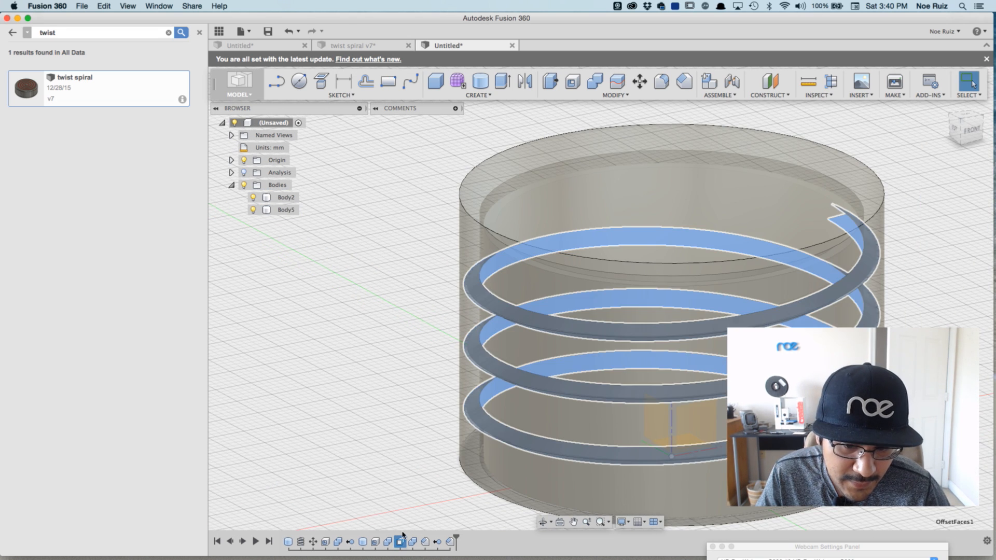
pyautogui.click(393, 295)
pyautogui.keyDown('shift'); pyautogui.moveTo(392, 272); pyautogui.dragTo(369, 279, button='middle'); pyautogui.keyUp('shift')
pyautogui.scroll(-3, 369, 279)
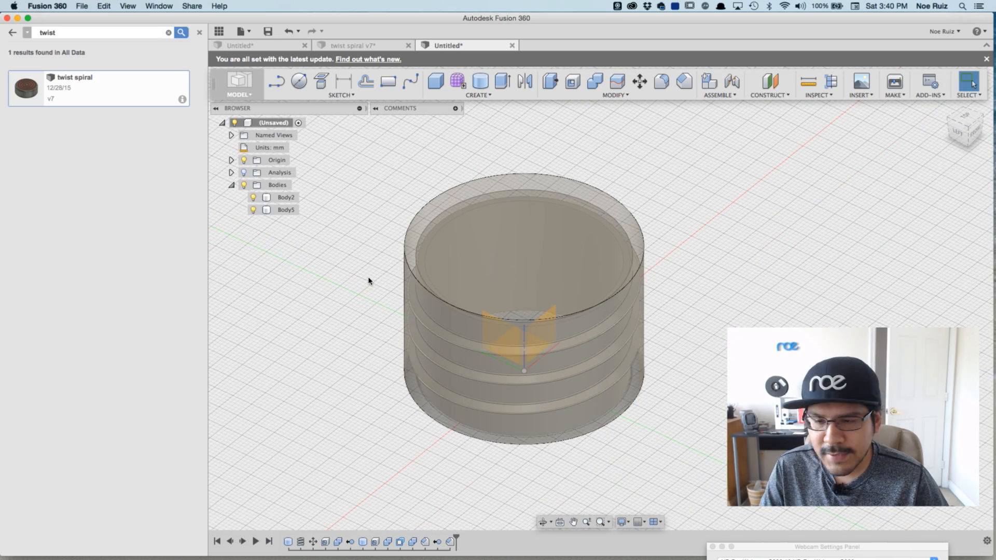
pyautogui.keyDown('shift'); pyautogui.moveTo(368, 281); pyautogui.dragTo(396, 266, button='middle'); pyautogui.keyUp('shift')
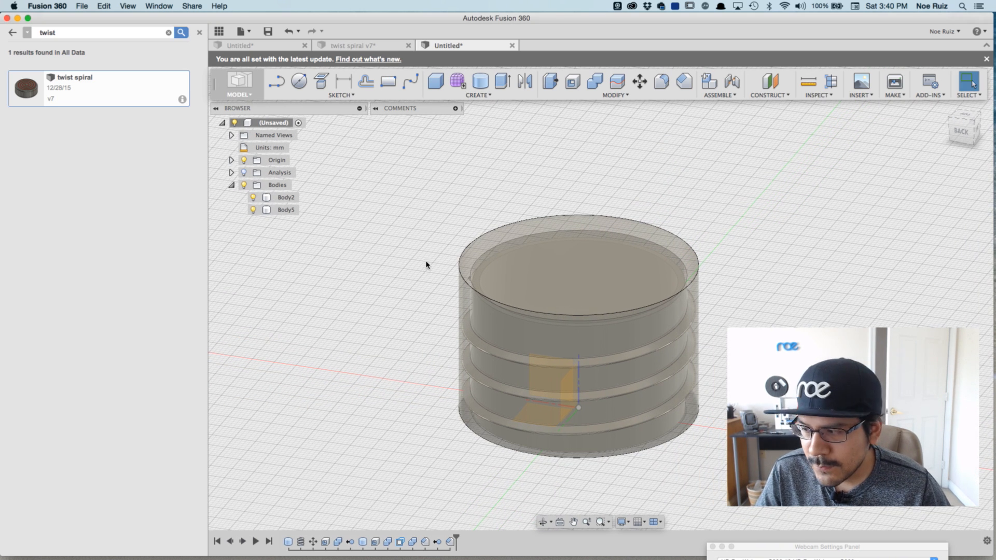